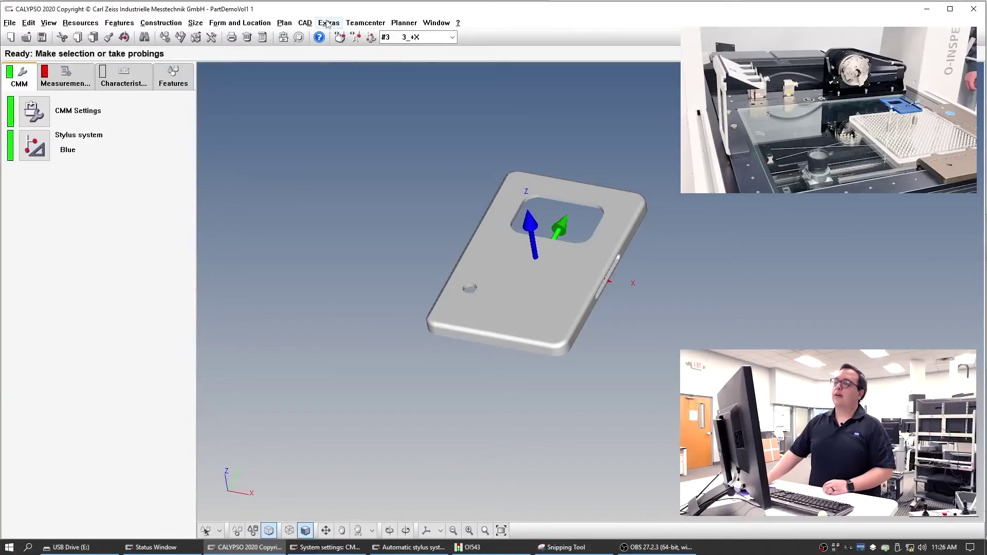
Step: Rotate the plate's CAD model 180° about the Y axis using CAD Model Transformation
left_click(307, 23)
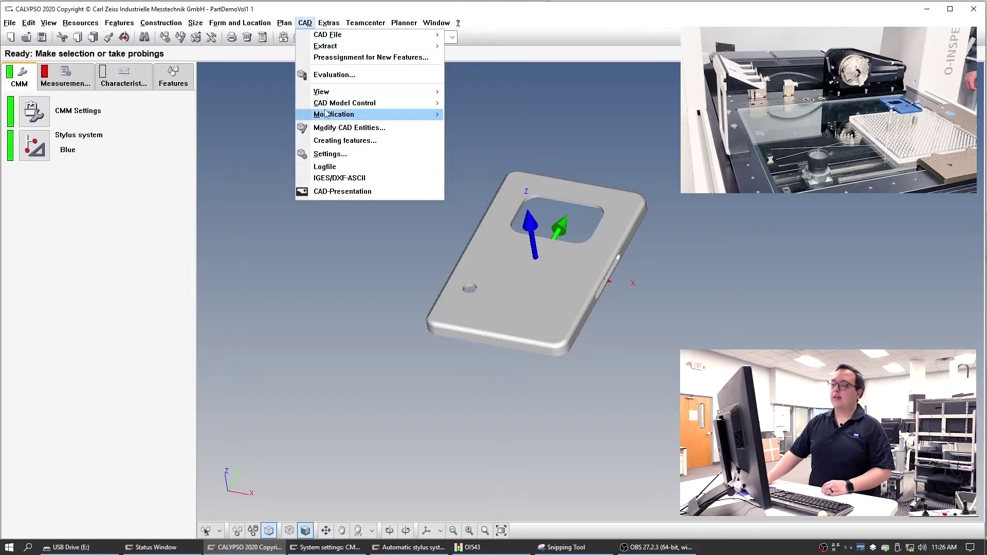
mouse_move(334, 114)
left_click(469, 115)
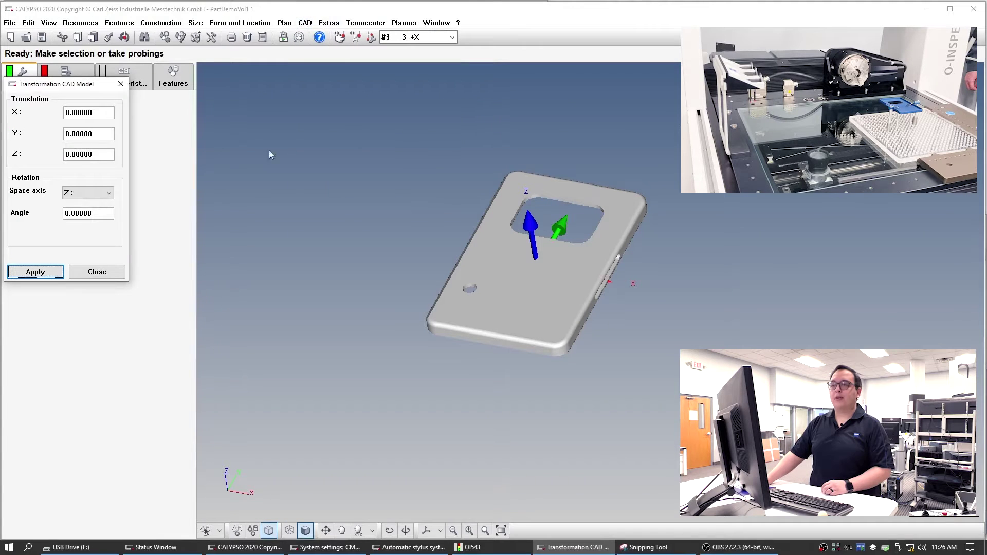
left_click_drag(72, 87, 229, 88)
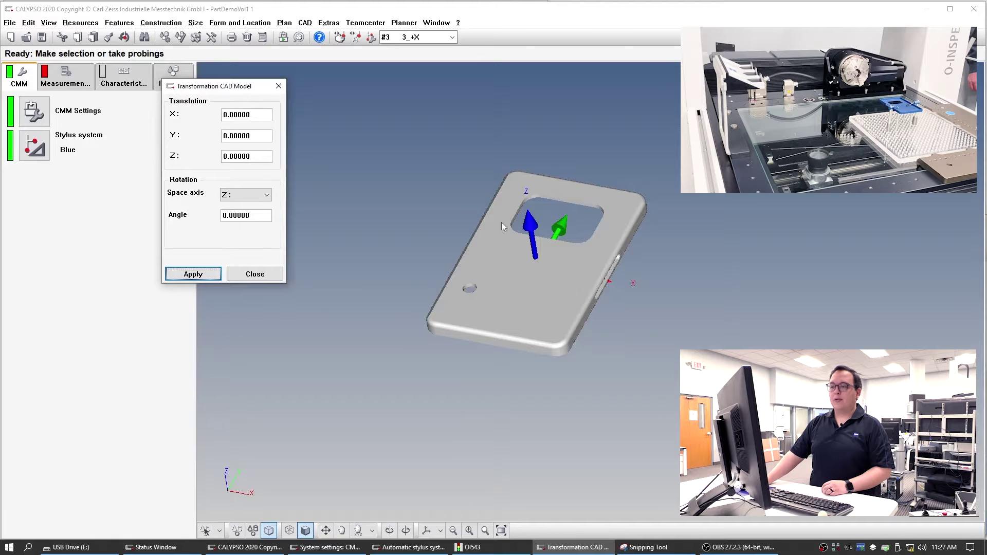
left_click(245, 195)
left_click(243, 218)
left_click(224, 218)
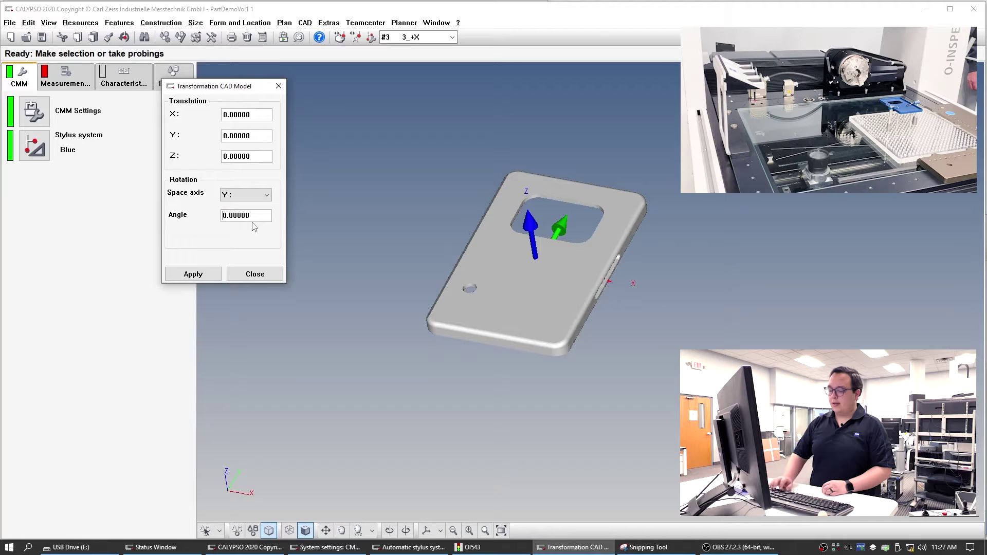
type("18")
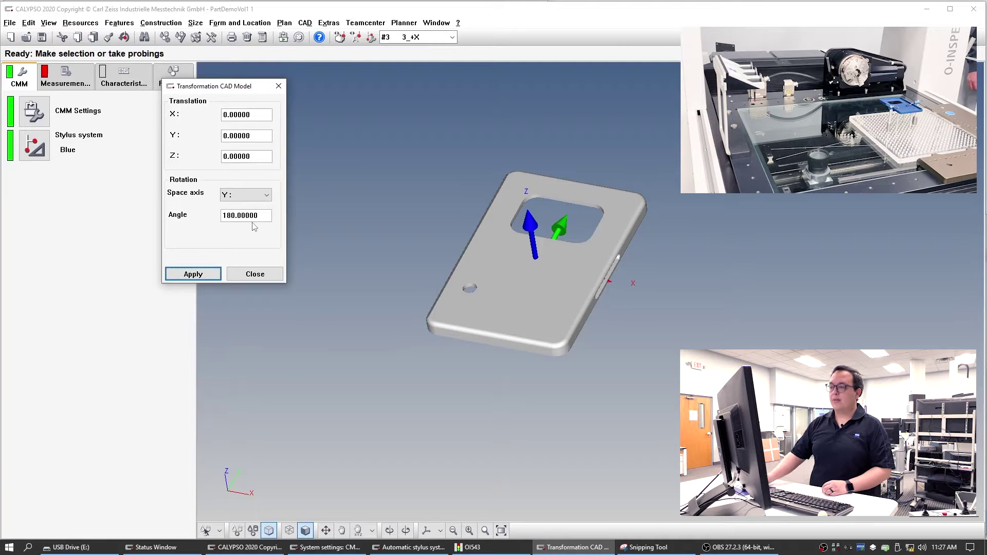
left_click(194, 279)
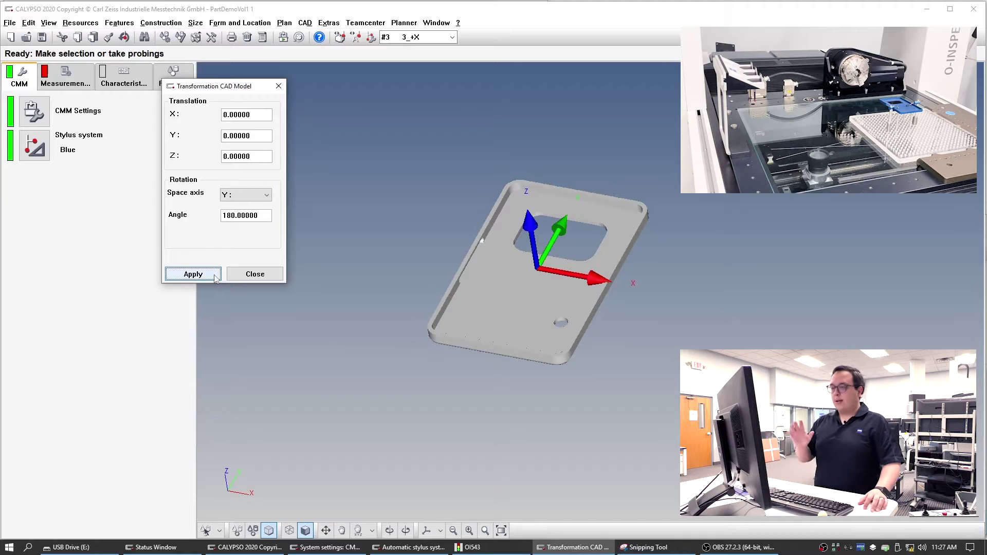
left_click(251, 274)
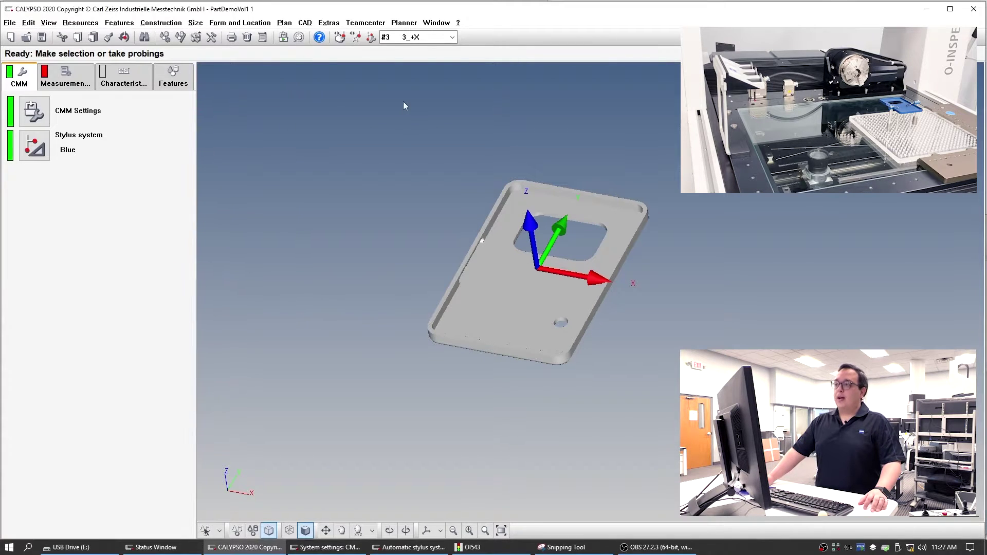
Step: Switch to the 1_-Z stylus and turn on geometry selection on the model
left_click(451, 37)
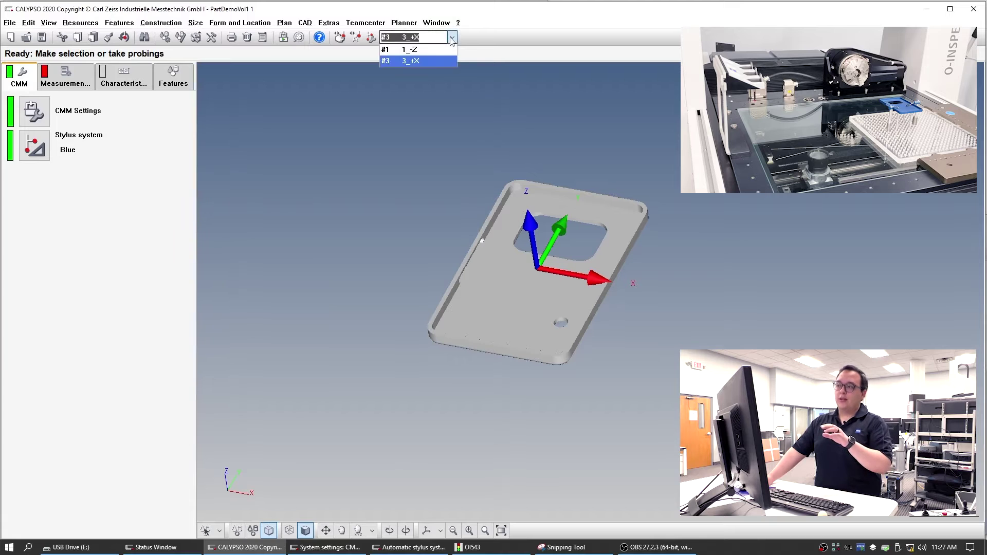
left_click(425, 52)
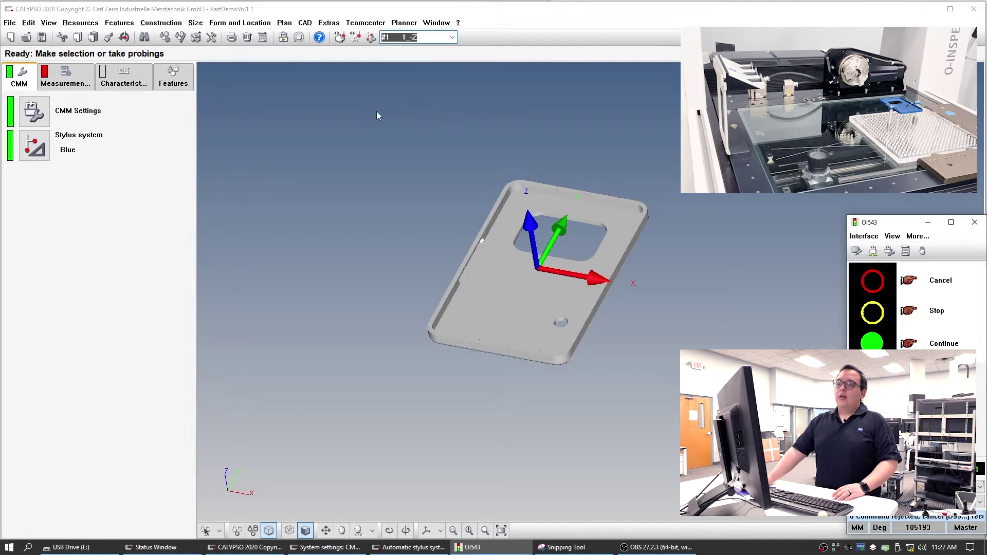
left_click(220, 531)
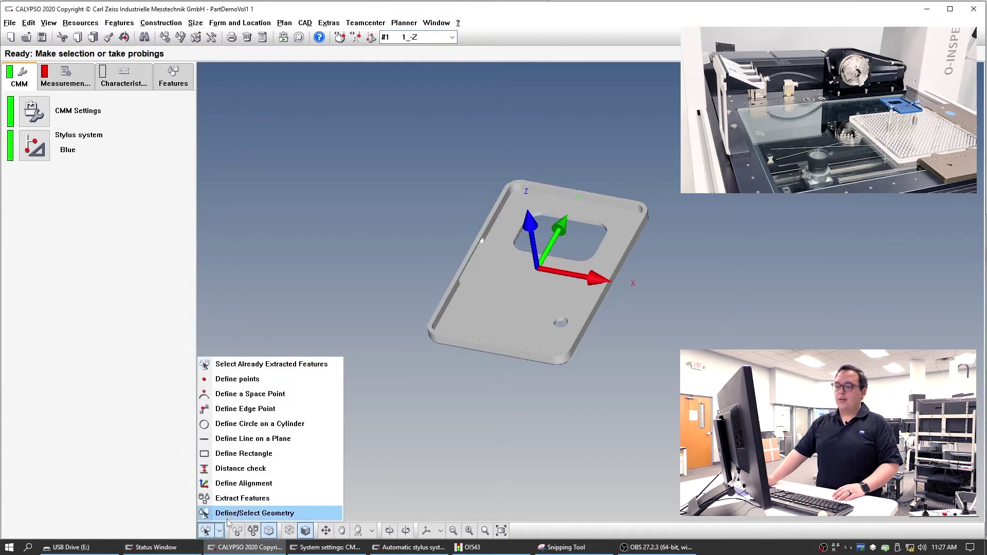
left_click(232, 513)
Step: Create Plane1 from the plate's top face and open its measurement strategy
left_click(486, 291)
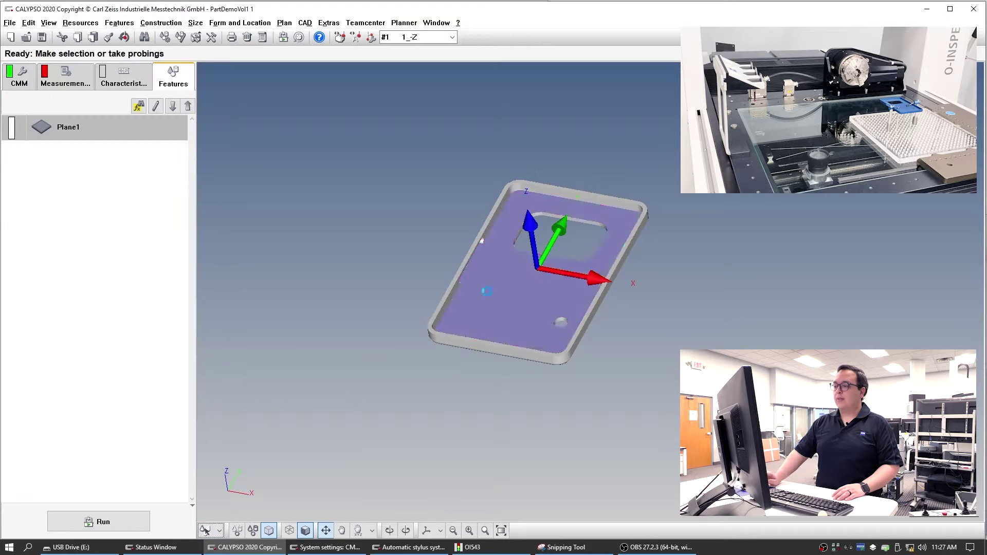
double_click(102, 129)
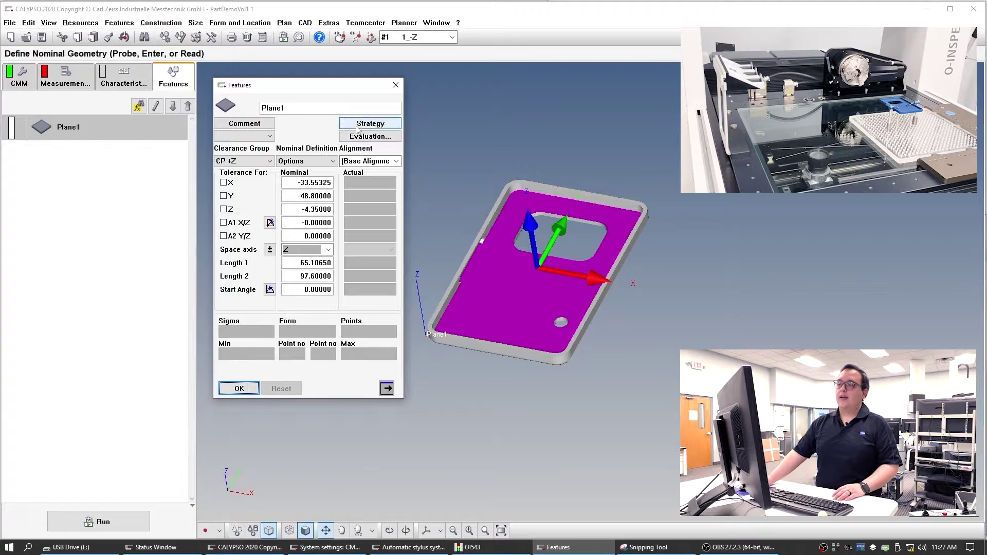
left_click(358, 125)
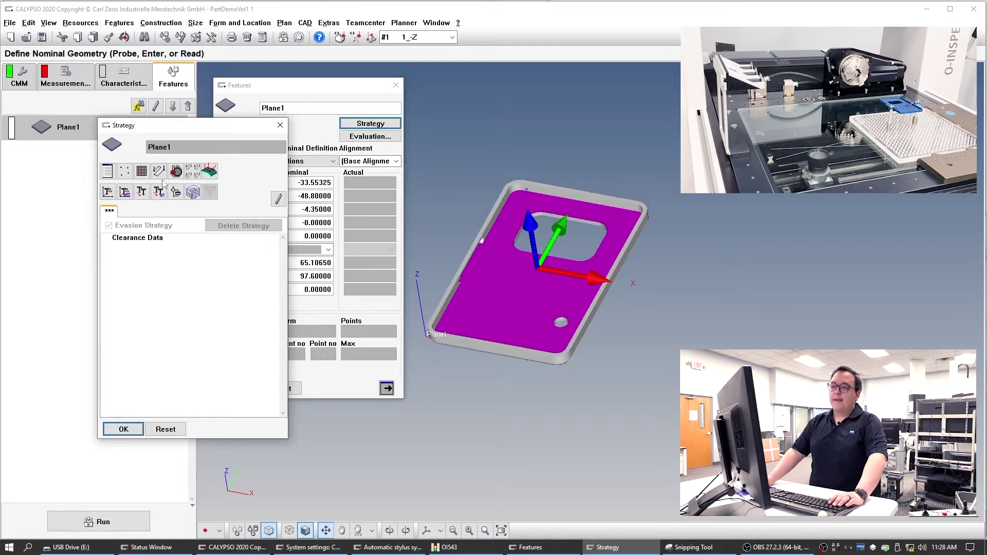
Step: Place fifteen probing points spread across the plate's top face for Plane1
left_click(525, 199)
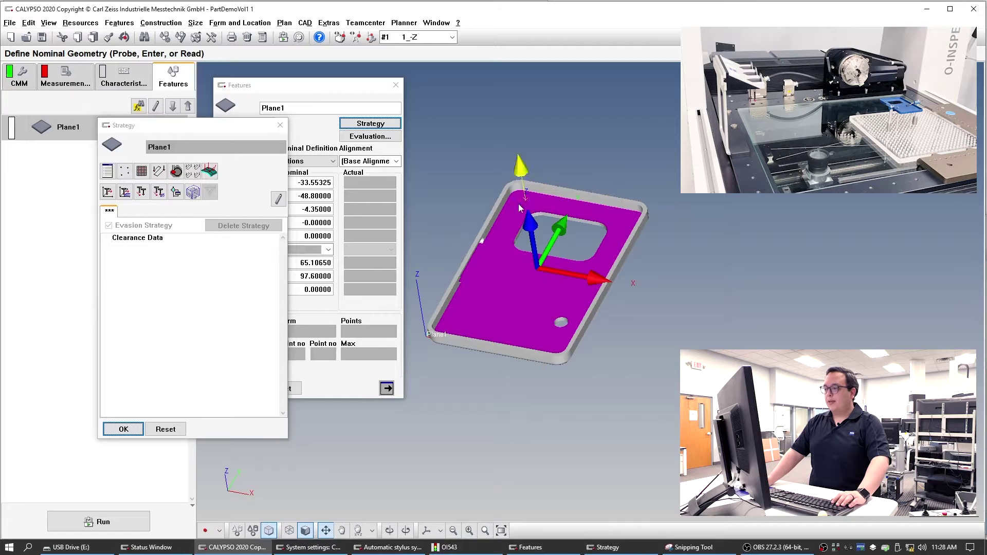
left_click(510, 223)
left_click(495, 256)
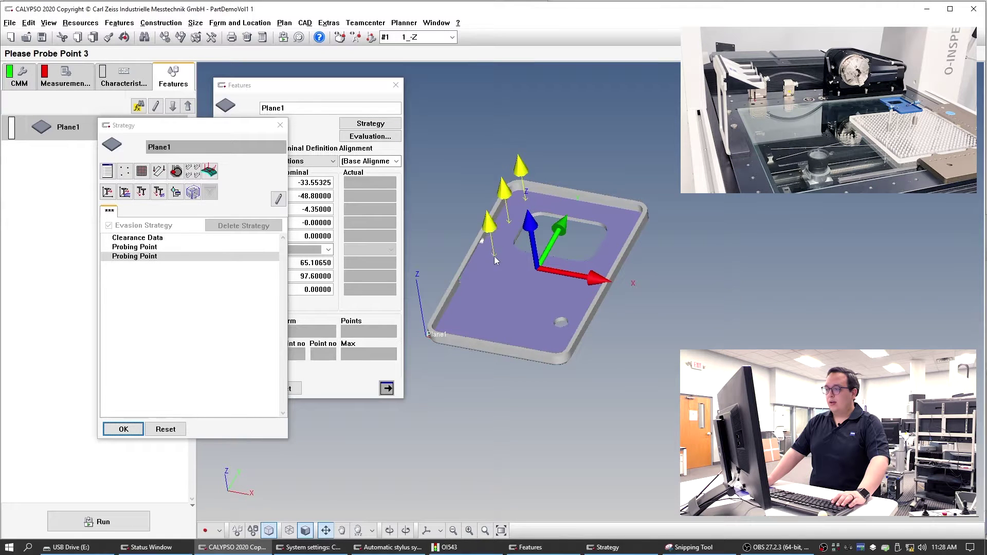
left_click(490, 167)
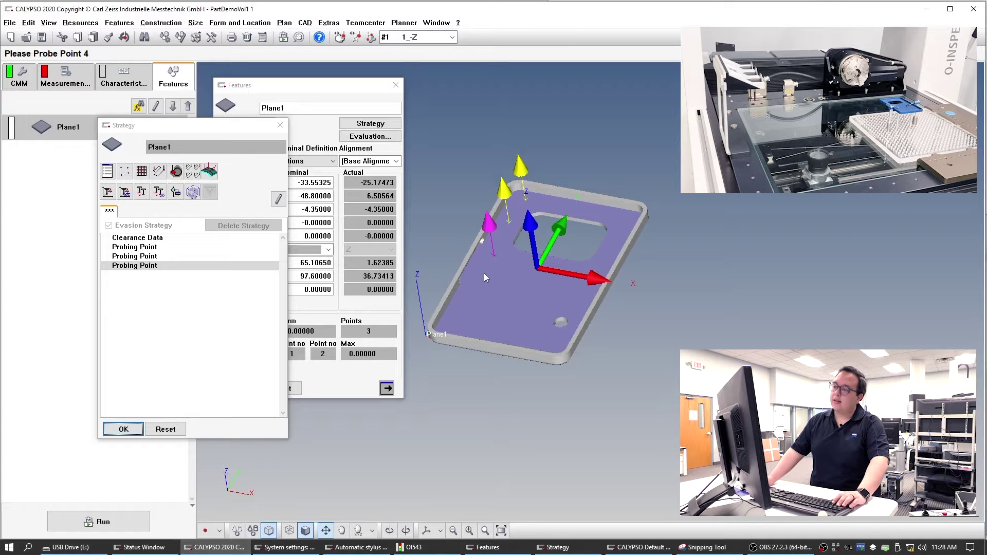
left_click(483, 273)
left_click(508, 286)
left_click(486, 310)
left_click(458, 322)
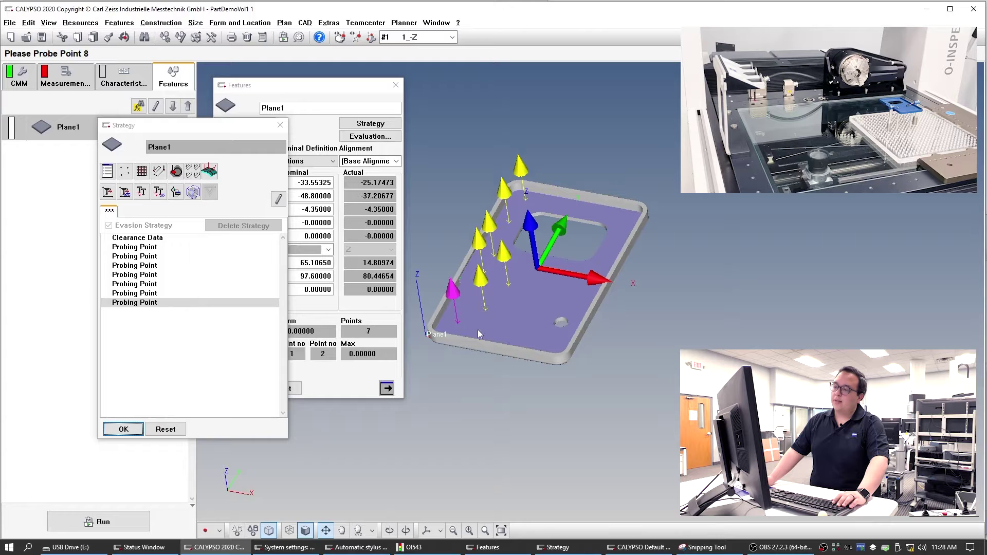
left_click(542, 338)
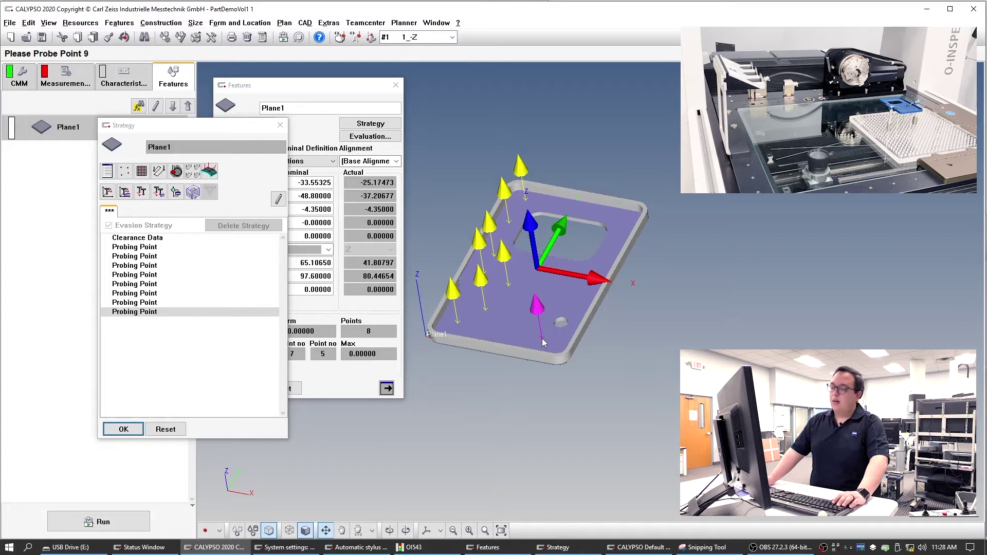
left_click(527, 309)
left_click(539, 280)
left_click(568, 273)
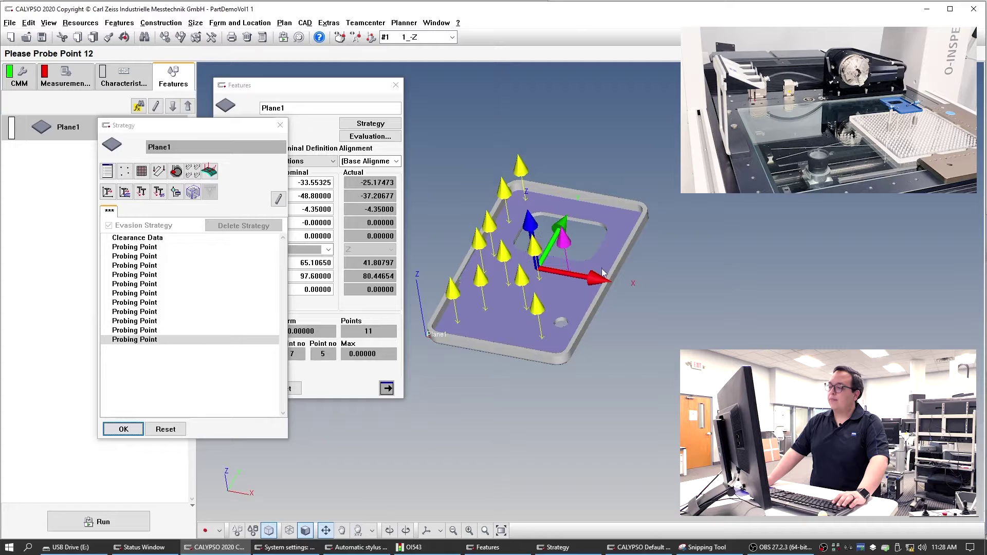
left_click(602, 267)
left_click(623, 218)
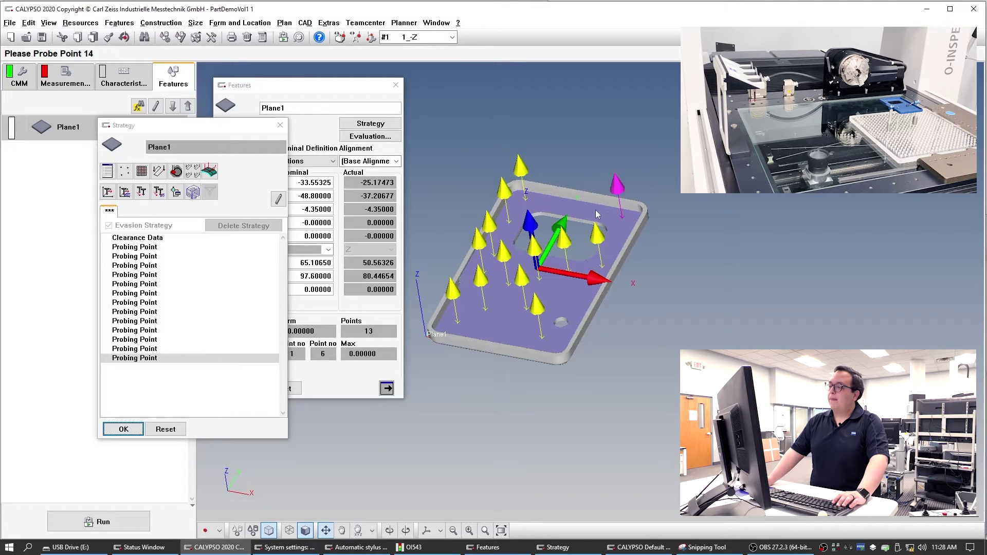
left_click(591, 209)
left_click(560, 203)
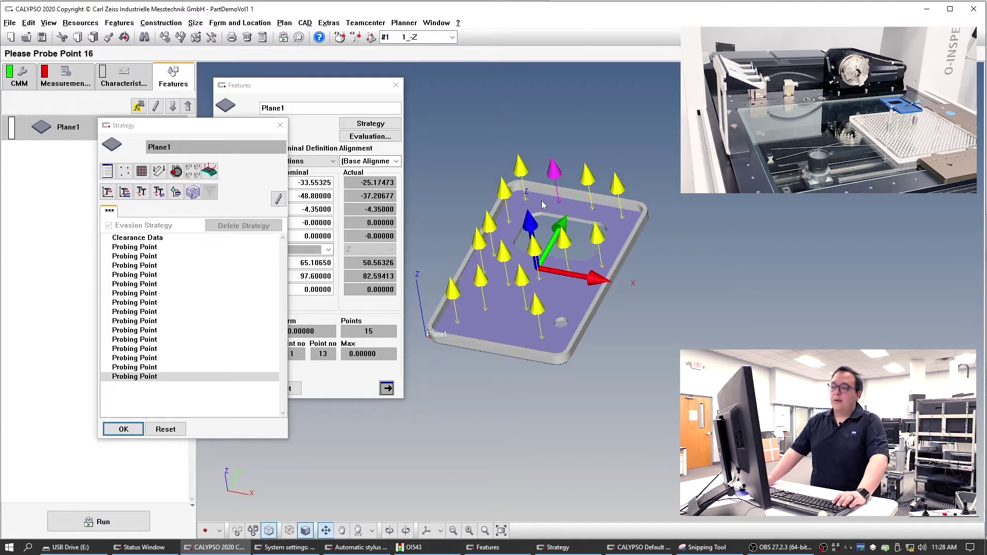
Step: Select all fifteen probing points and request their conversion into a polyline
left_click(146, 249)
left_click(146, 249)
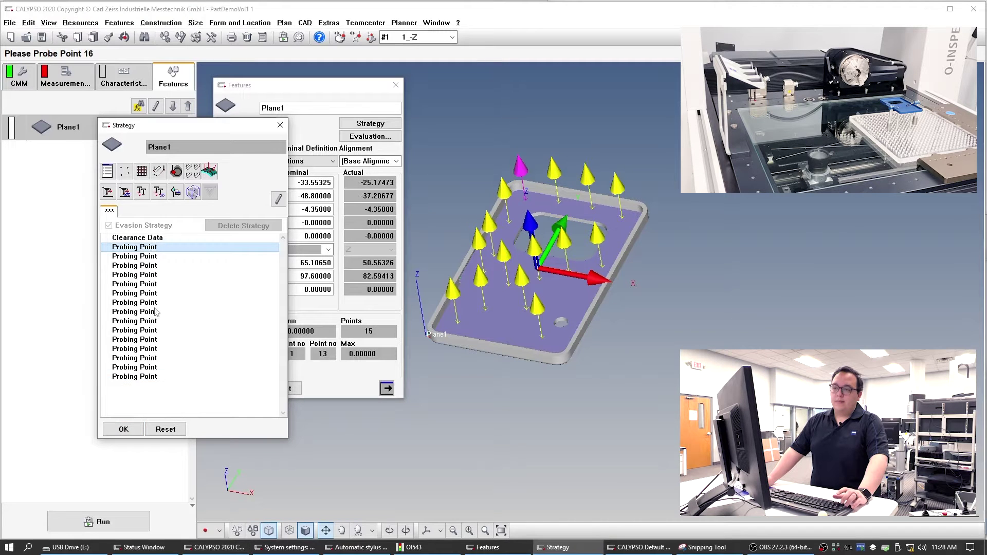
left_click(154, 367, "shift")
left_click(151, 381, "shift")
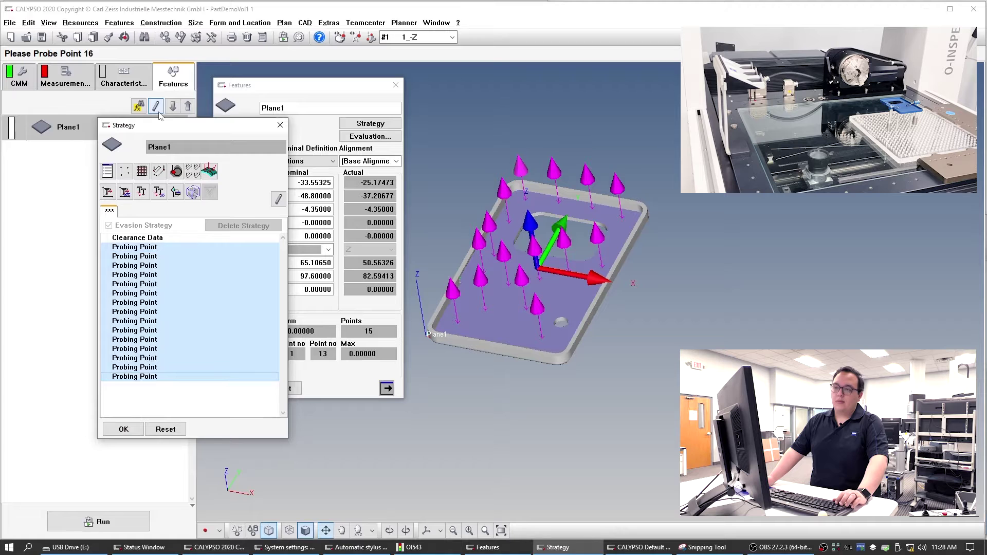
left_click(125, 172)
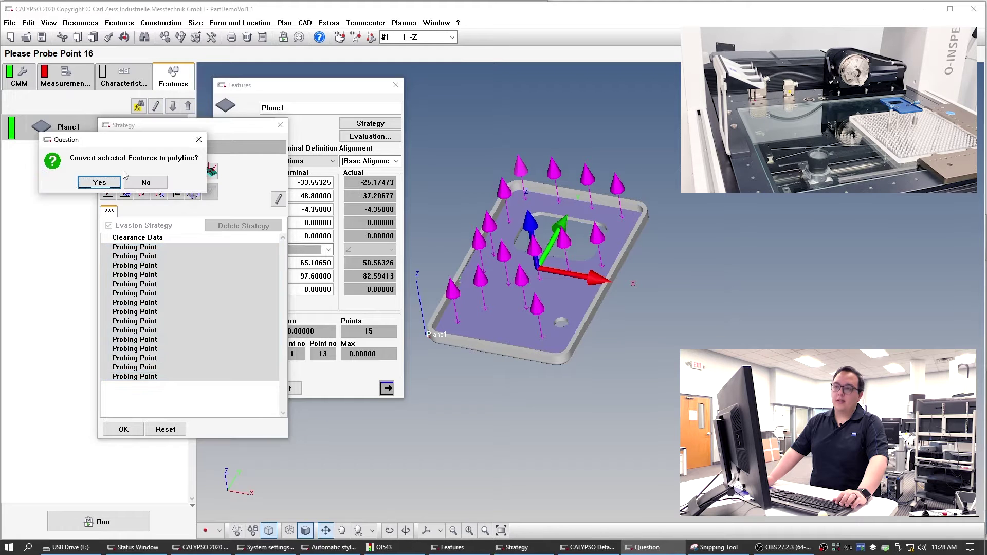
Step: Convert the points to a polyline, keeping the segment at vertex 9 straight
left_click(110, 185)
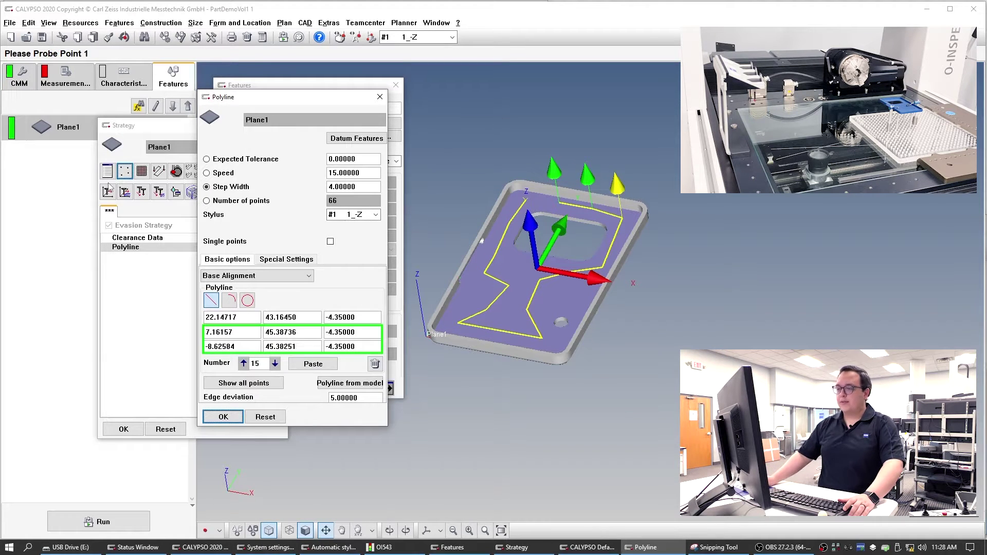
left_click(275, 364)
left_click(275, 365)
left_click(275, 364)
left_click(275, 364)
left_click(275, 364)
left_click(274, 364)
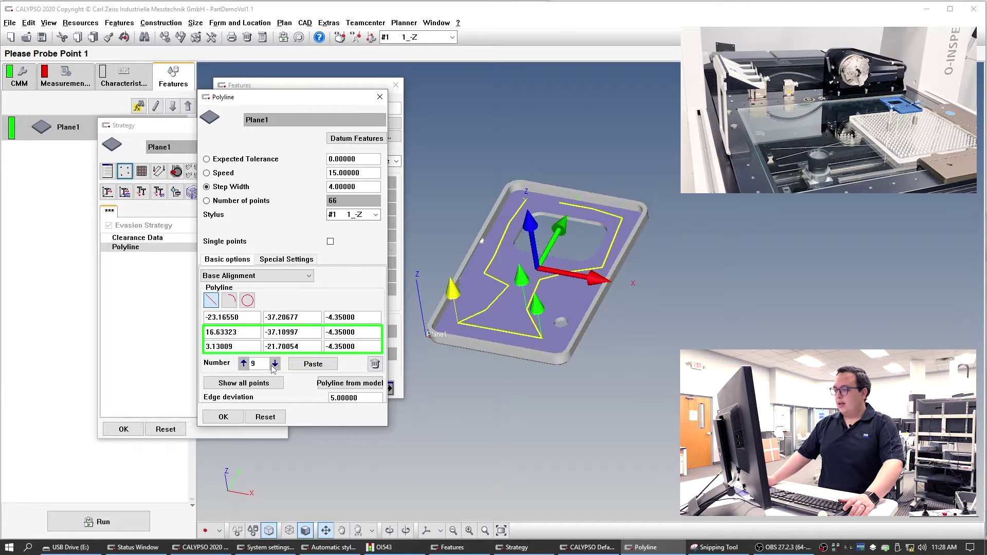
left_click(230, 301)
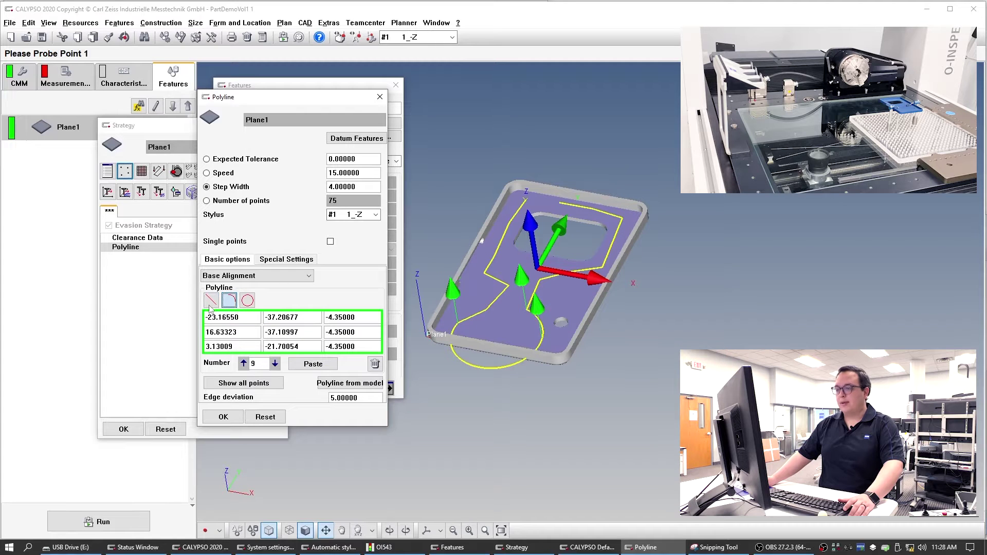
left_click(211, 303)
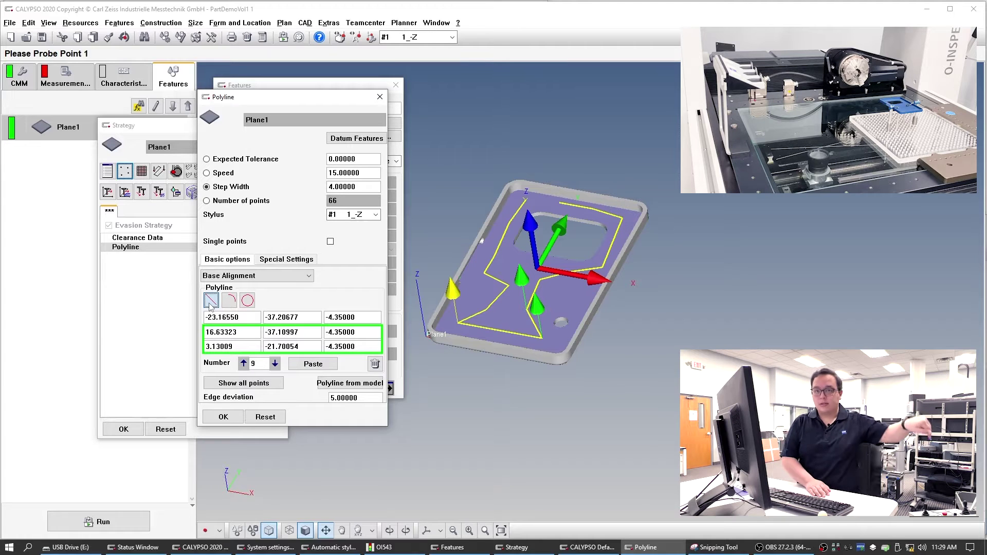
Step: Set the polyline scan speed to 7.5 and step width to 0.25
double_click(355, 173)
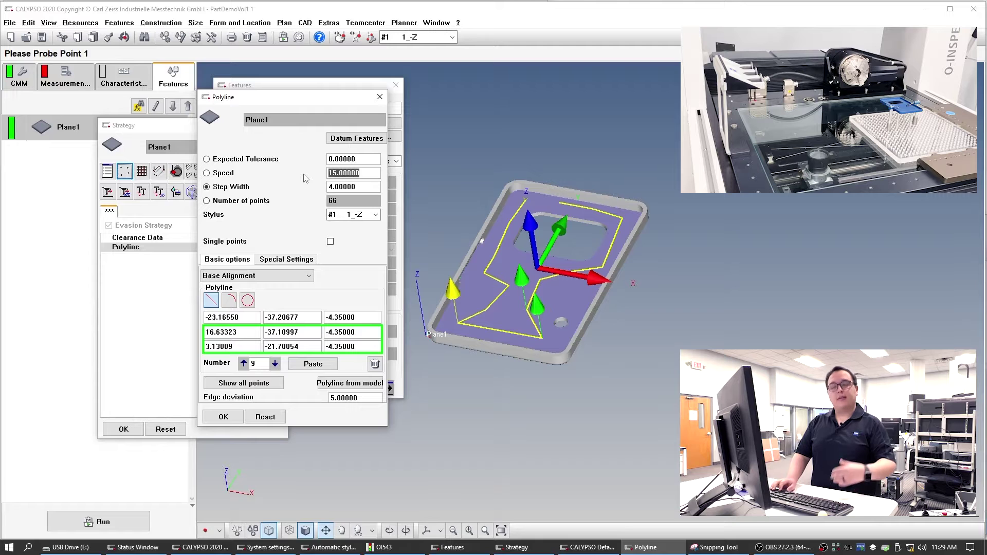
type("7.5")
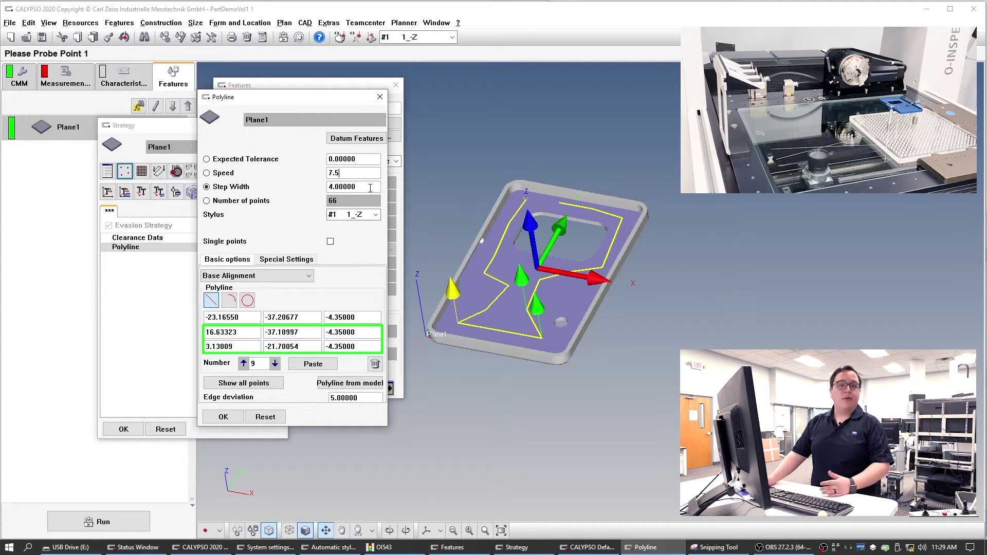
key("Tab")
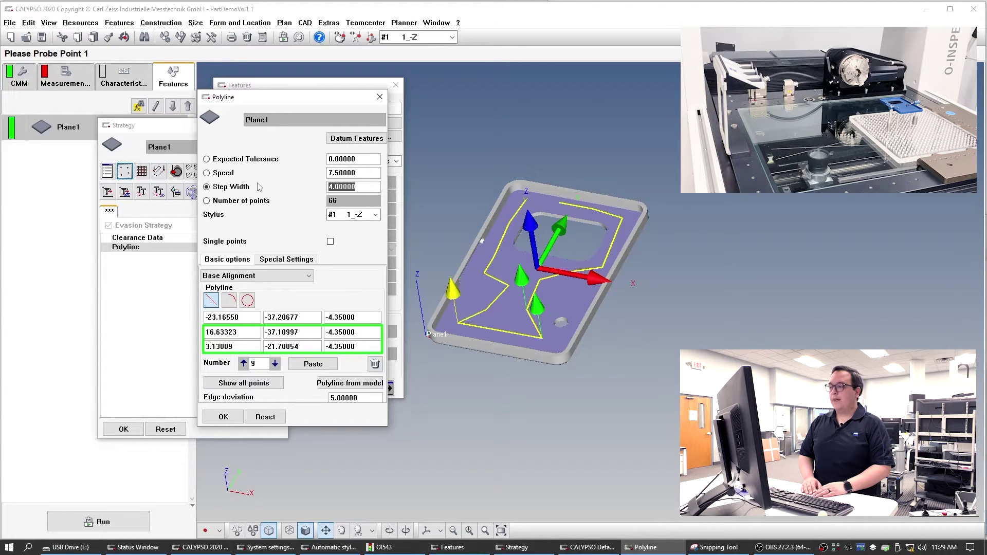
type("1")
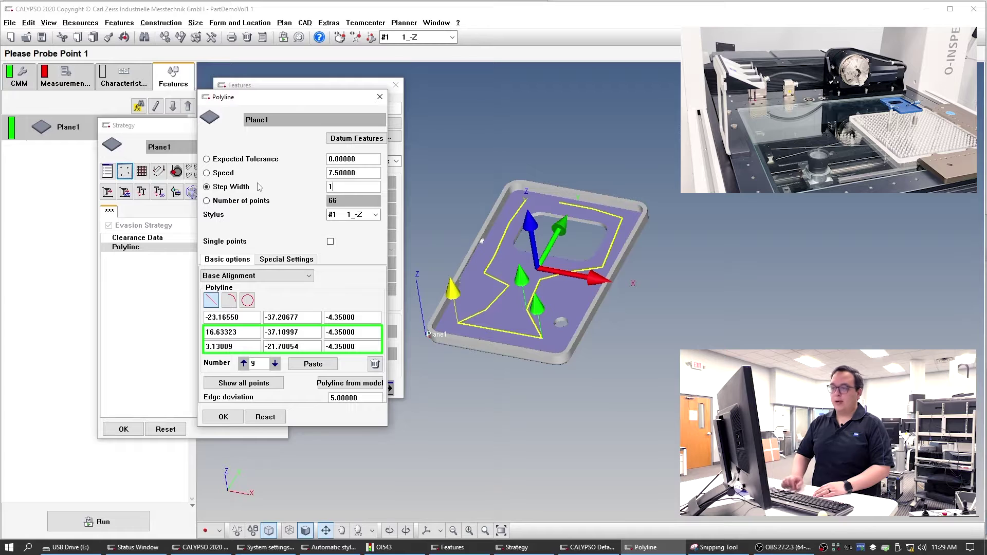
key("Tab")
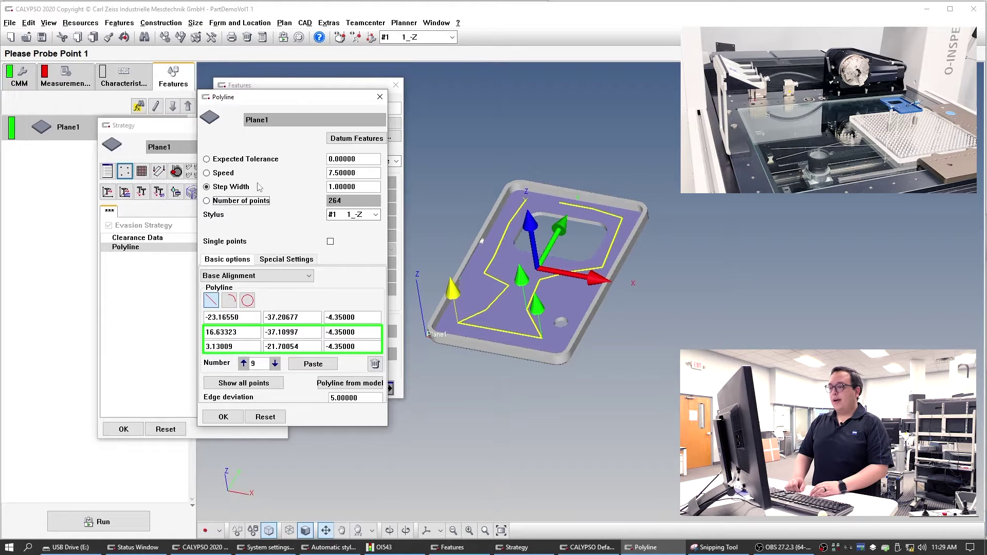
key("shift+Tab")
type(".250")
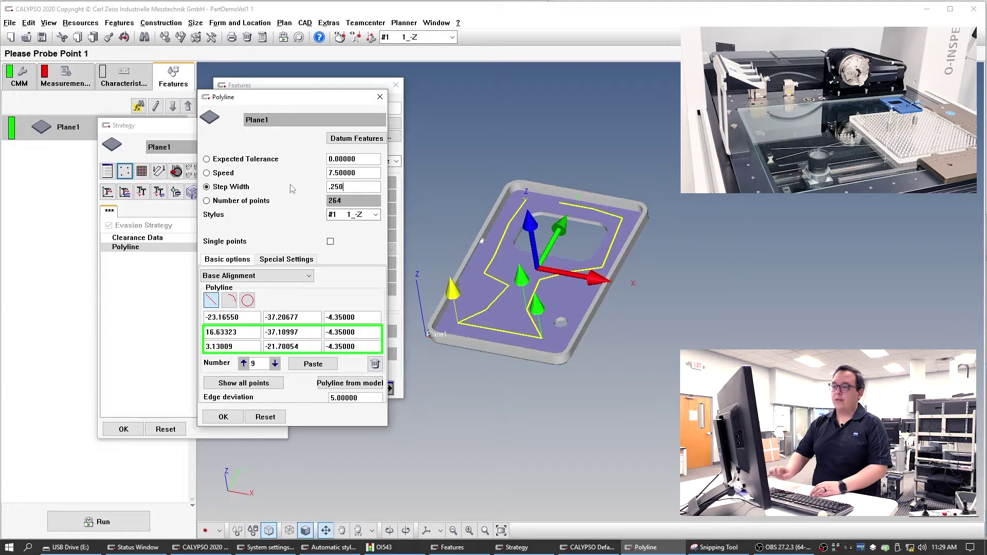
key("Tab")
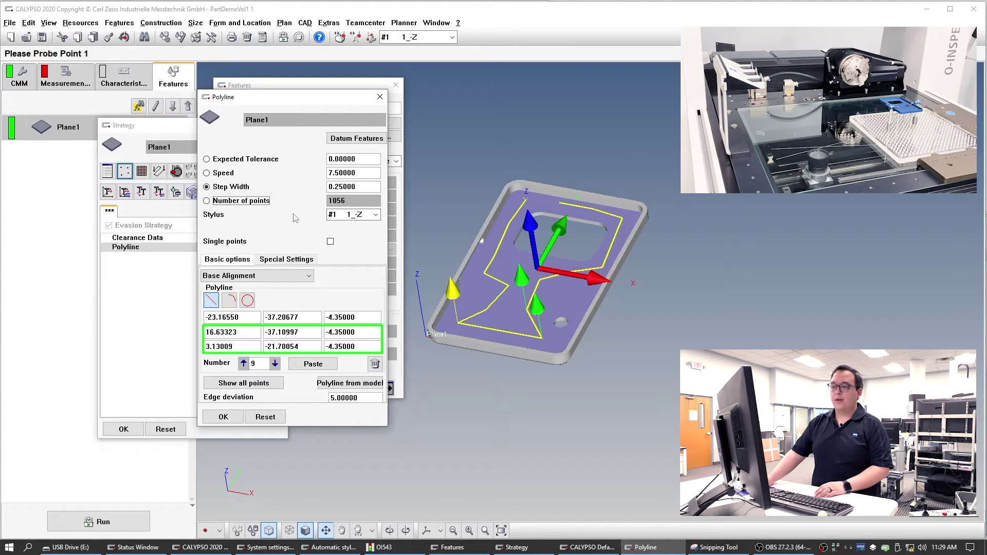
Step: Keep the current stylus and confirm the Polyline and Strategy settings
left_click(376, 215)
left_click(350, 221)
left_click(223, 416)
left_click(122, 431)
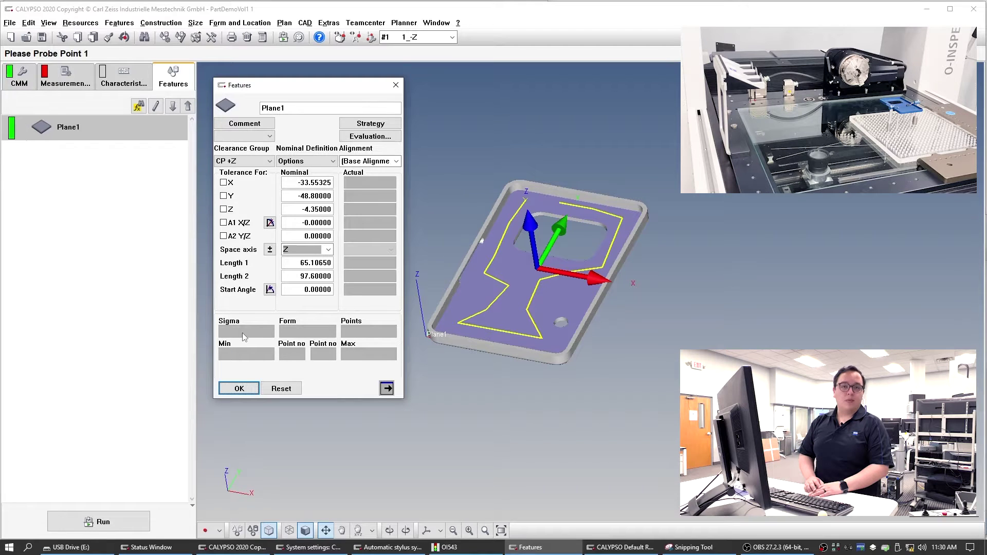
Step: Close Plane1 and draw a first line on the plate with Define Line on a Plane
left_click_drag(498, 340, 529, 434)
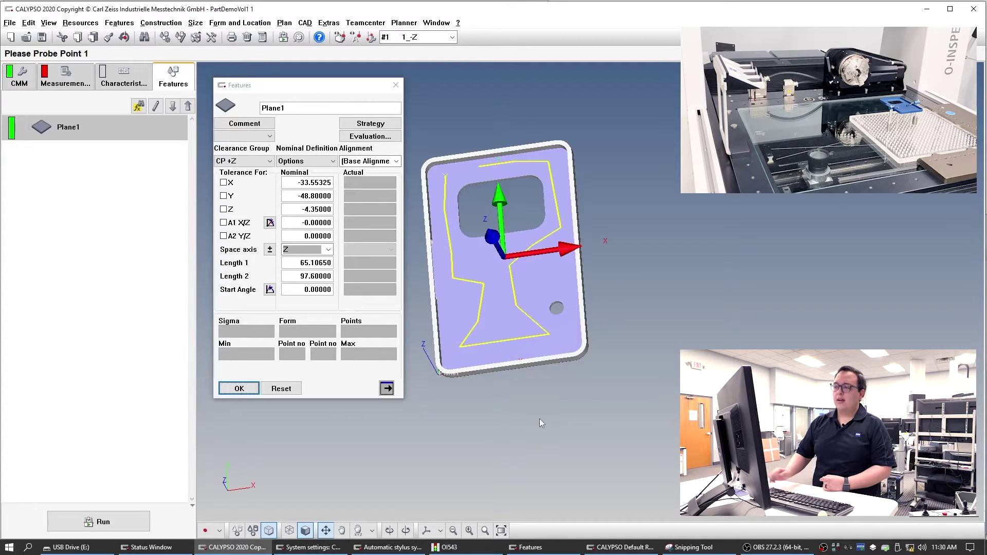
left_click(238, 388)
left_click(218, 532)
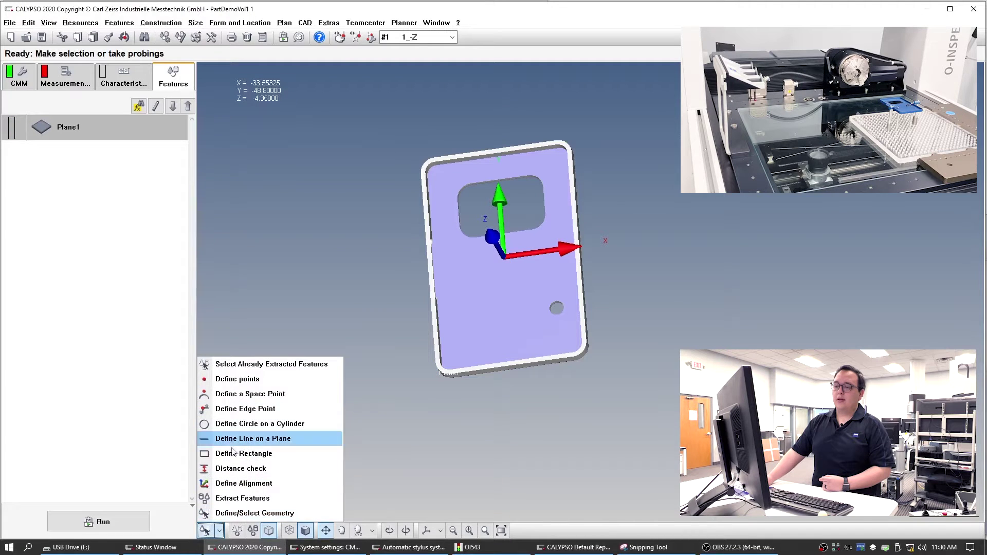
left_click(252, 442)
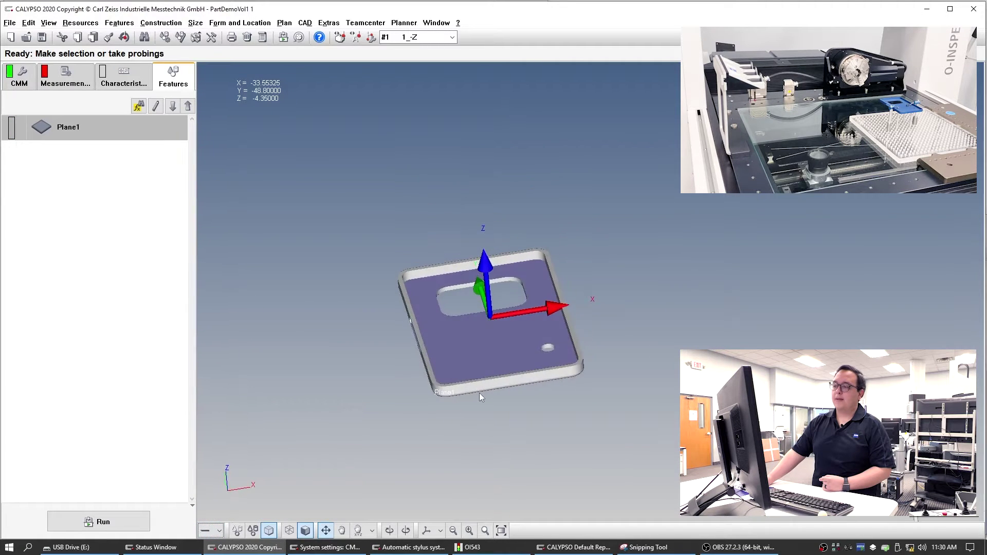
left_click(480, 393)
left_click(550, 397)
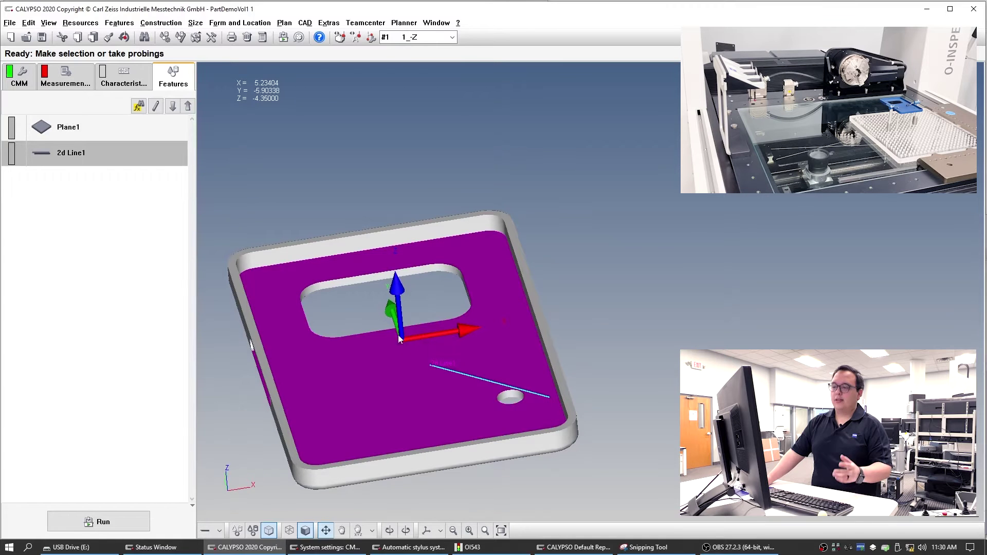
Step: Replace the misplaced line with 2d Line1 traced along the plate's top edge
left_click_drag(341, 299, 486, 295)
left_click_drag(477, 331, 449, 312)
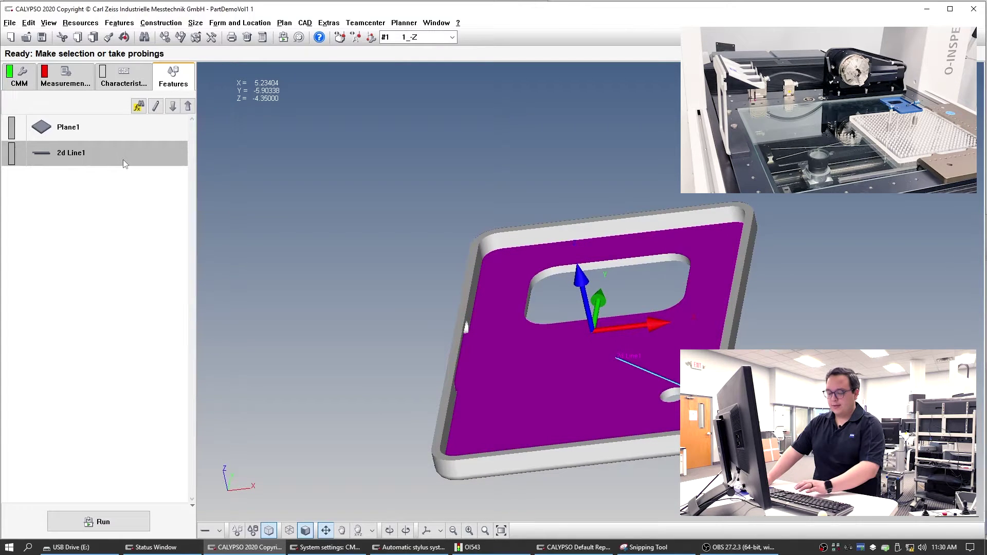
key("Delete")
left_click(107, 181)
left_click_drag(513, 239, 710, 211)
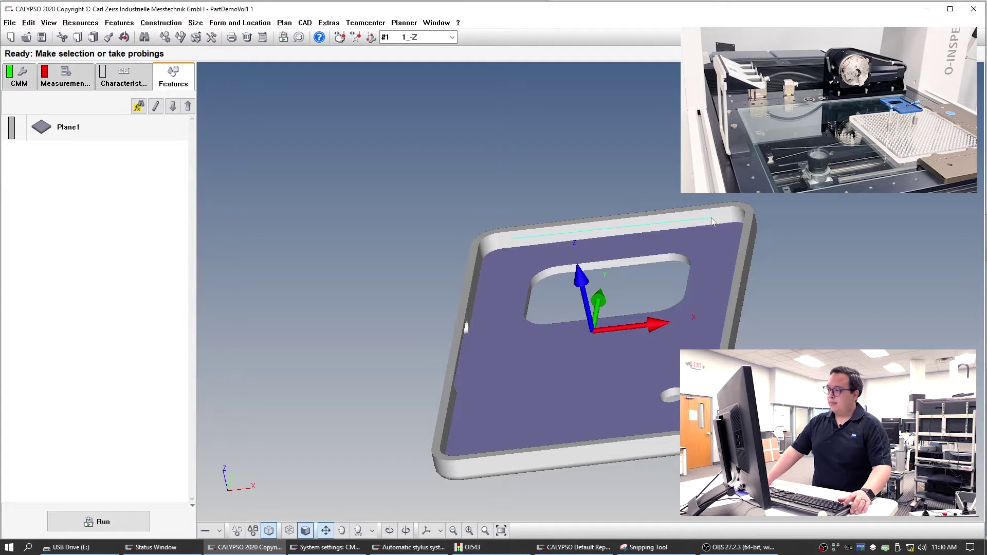
left_click(717, 218)
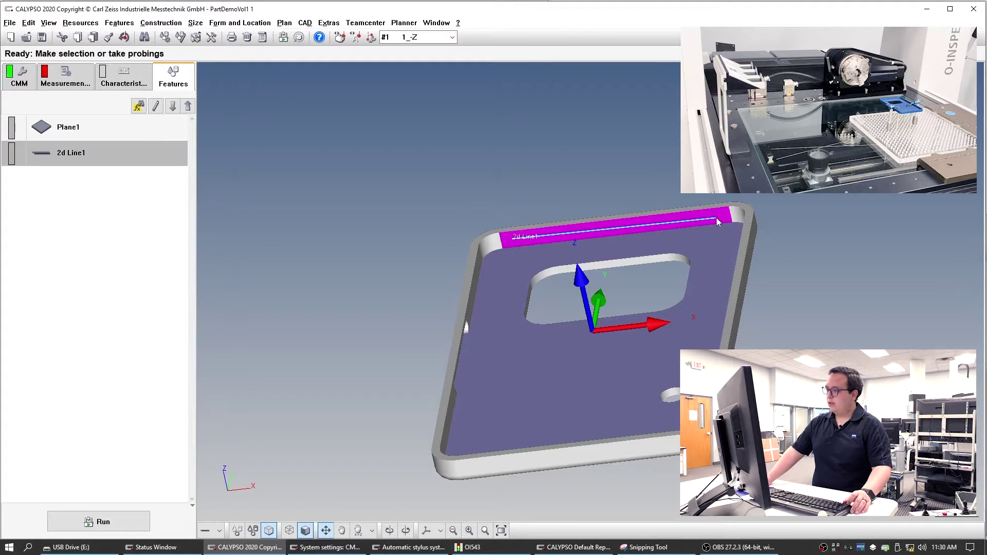
Step: Set 2d Line1's A2 Z/X nominal angle to 0
double_click(85, 154)
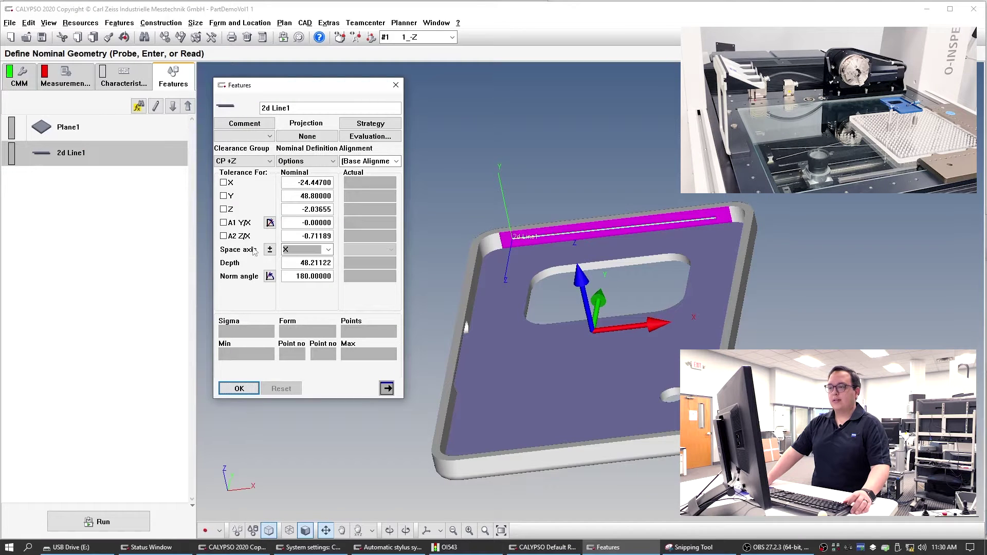
left_click_drag(304, 236, 362, 236)
type("0")
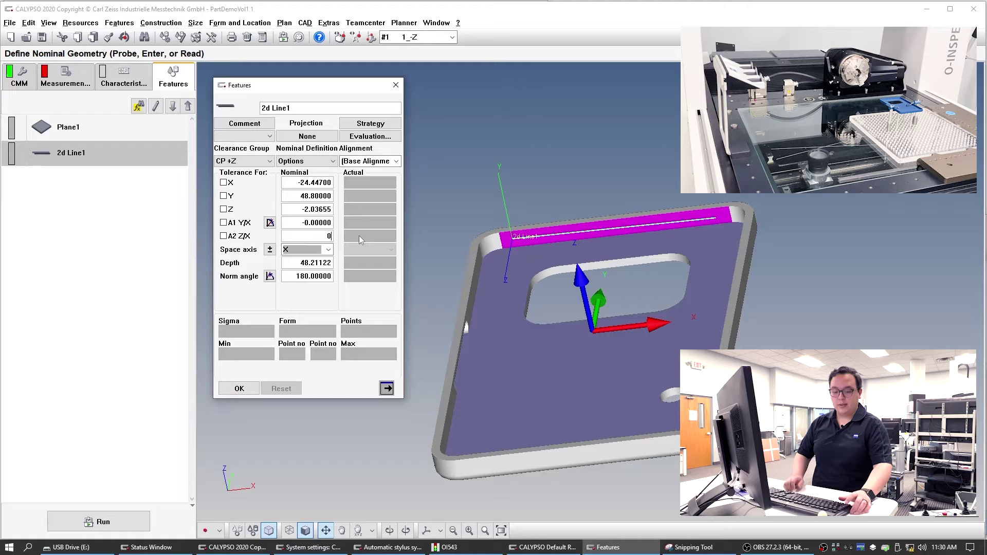
key("Return")
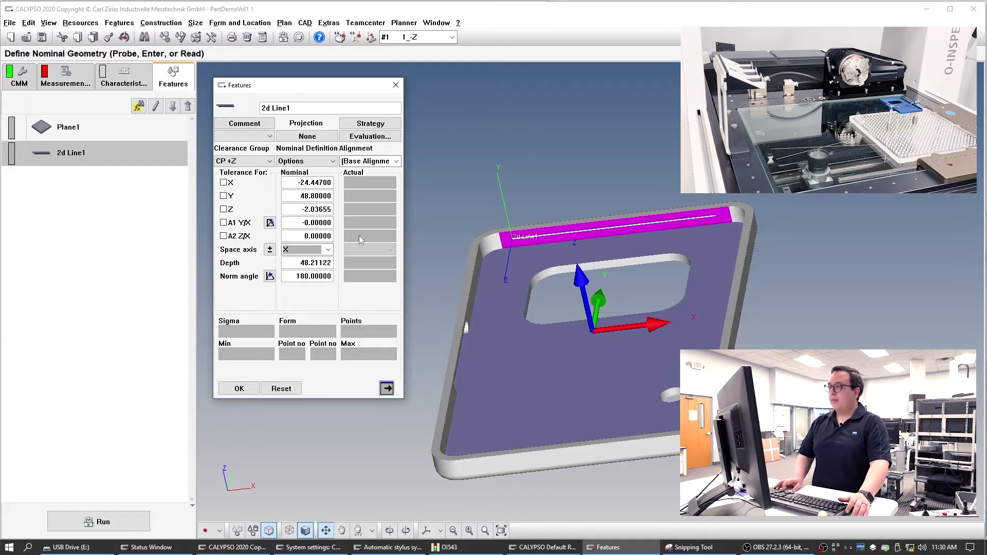
left_click_drag(509, 291, 521, 320)
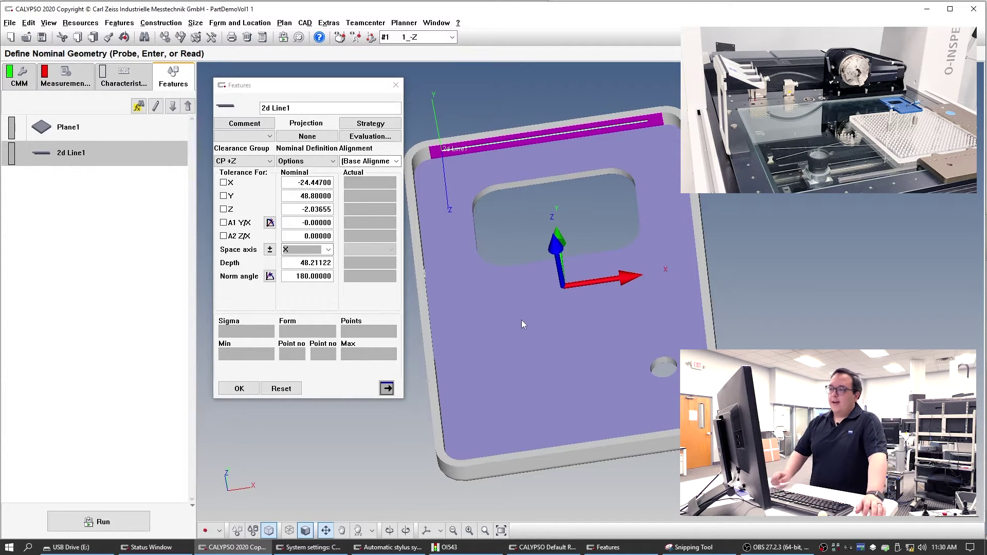
left_click(391, 129)
Step: Set 2d Line1's Line Auto Path to speed 7.5 and step width 0.25 (193 points), then close it
double_click(156, 252)
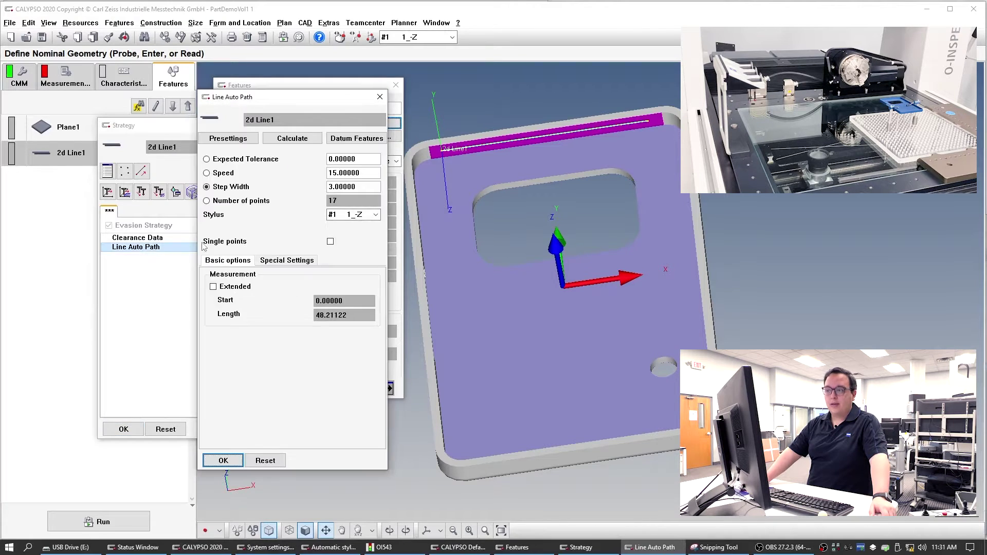
left_click_drag(359, 173, 324, 175)
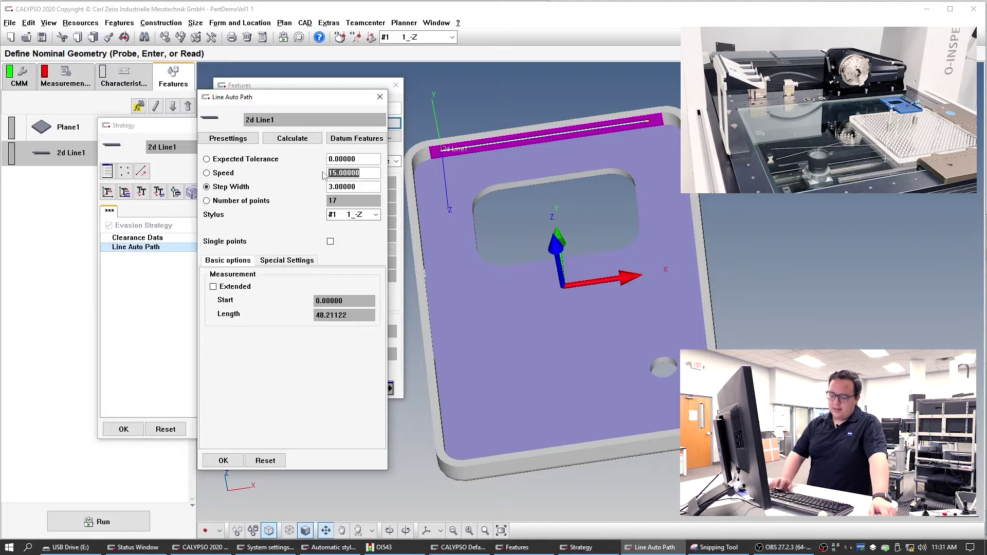
type("7.5")
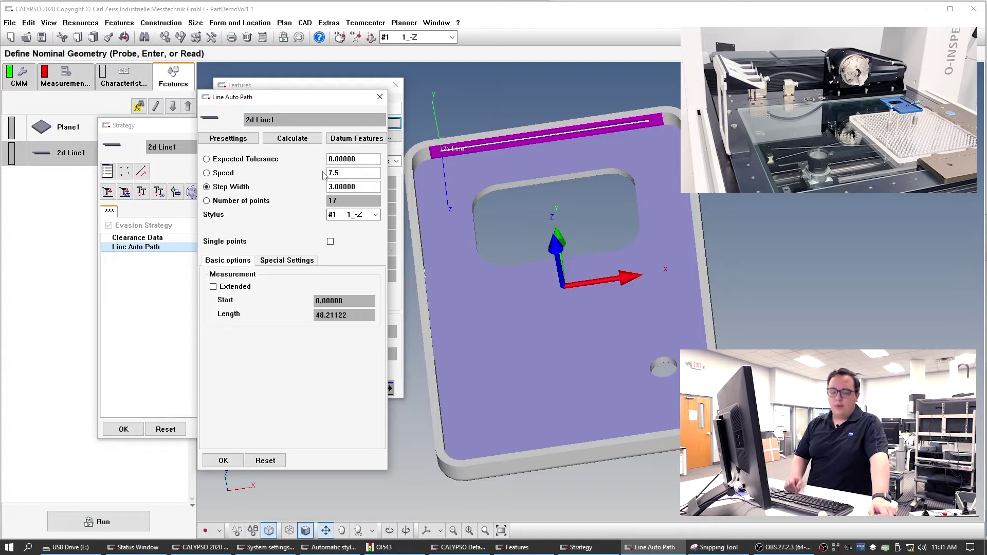
key("Tab")
key("Tab")
type(".254")
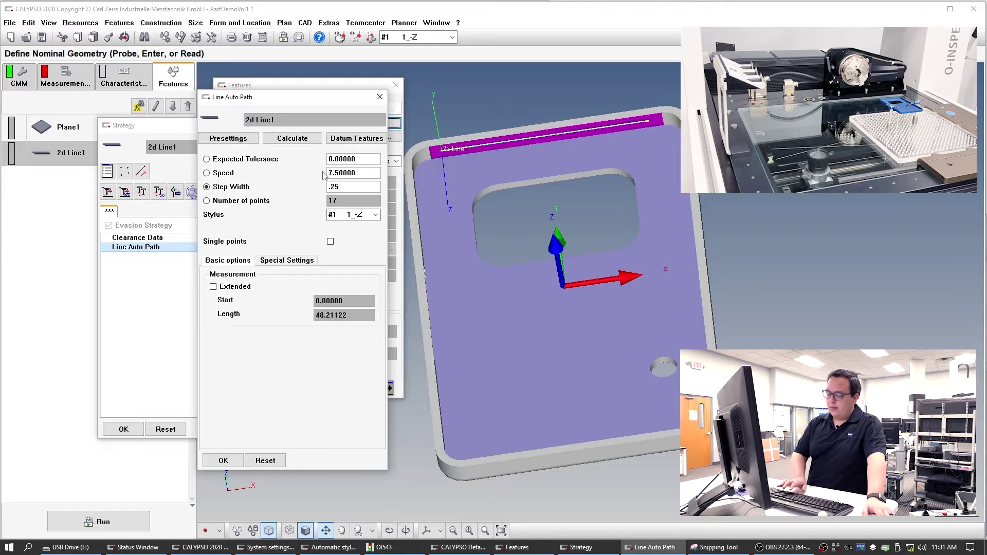
key("Tab")
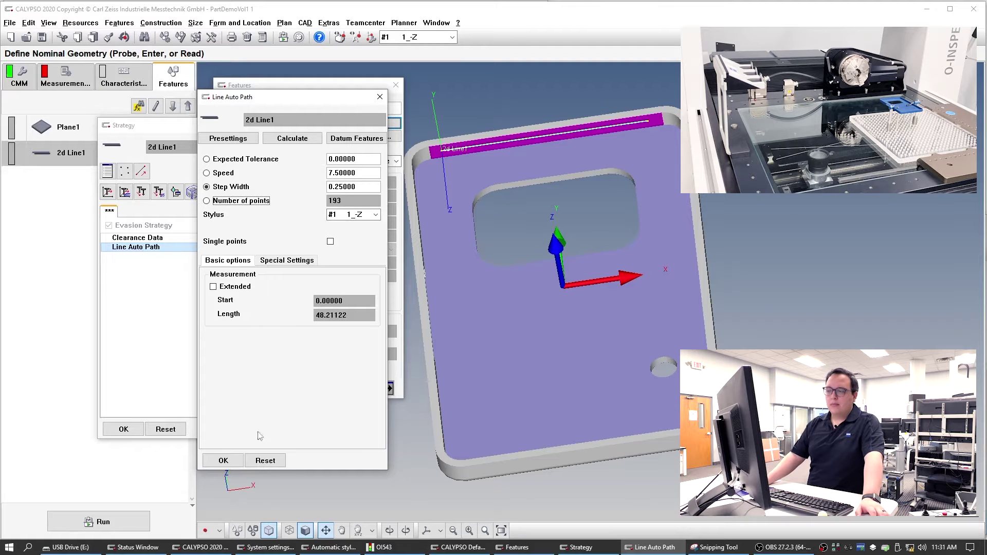
left_click(222, 460)
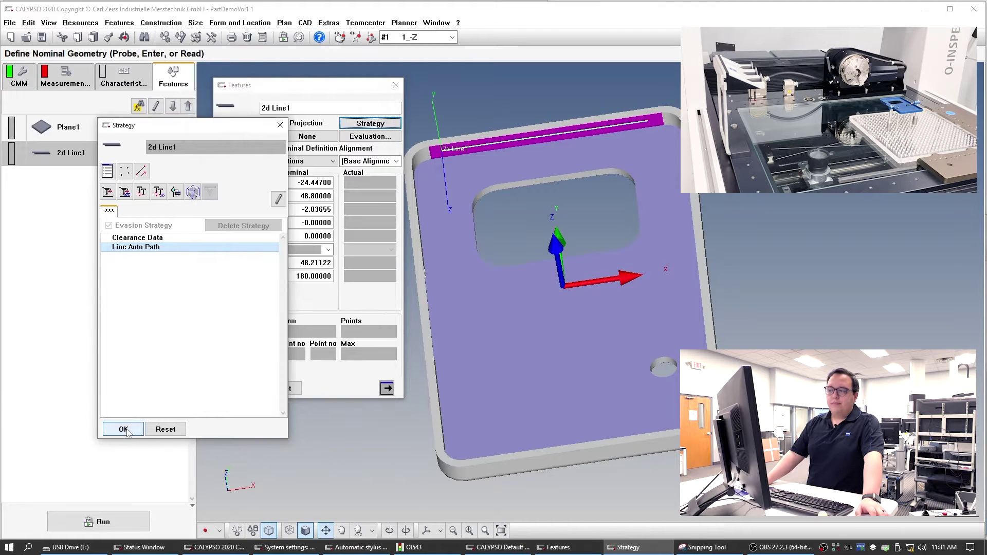
left_click(127, 431)
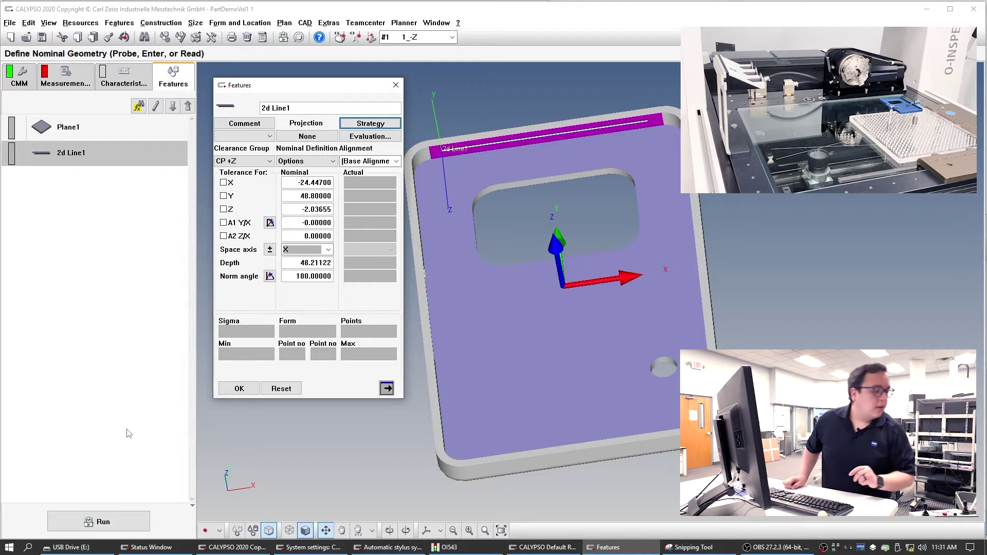
left_click(239, 388)
Step: Trace 2d Line2 along the plate's far edge and set its A1 Z/X nominal to 0
left_click_drag(512, 384, 541, 236)
left_click(592, 383)
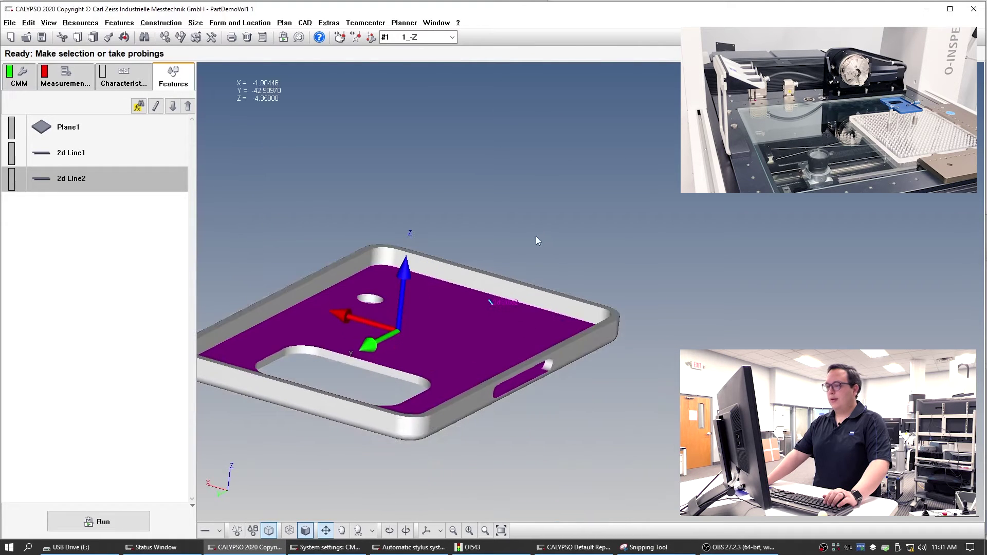
left_click_drag(442, 230, 520, 263)
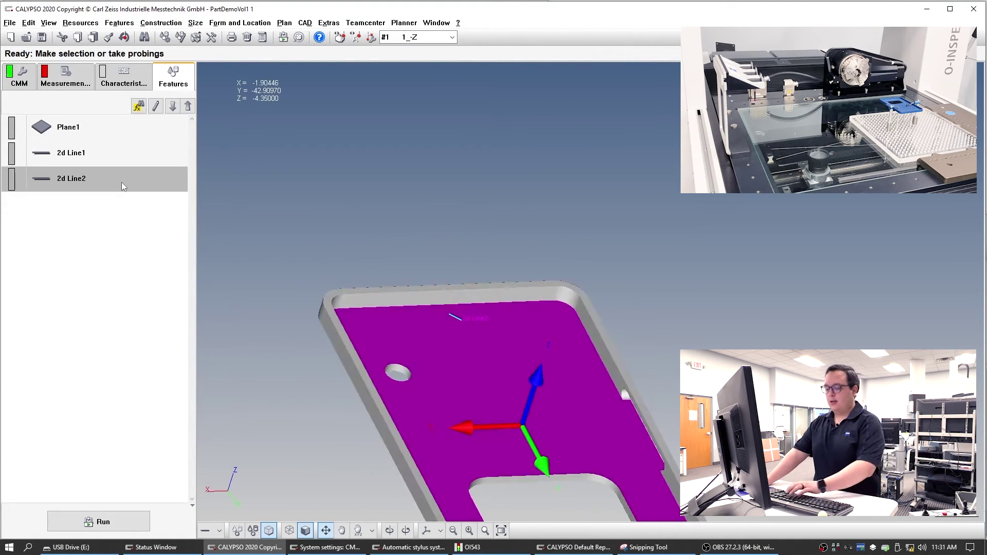
key("Delete")
left_click(97, 202)
left_click_drag(362, 301, 487, 300)
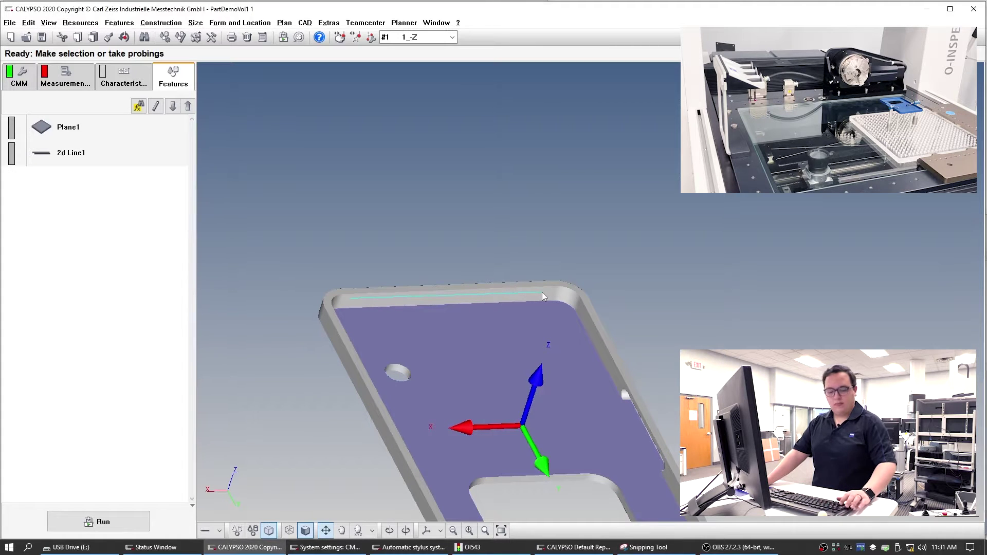
left_click_drag(543, 292, 542, 293)
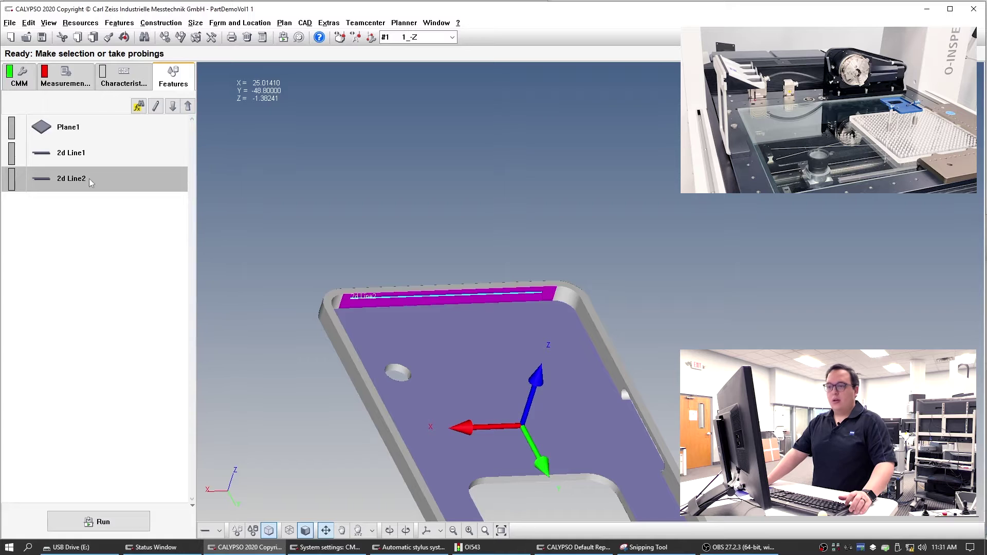
left_click_drag(292, 225, 335, 224)
type("0")
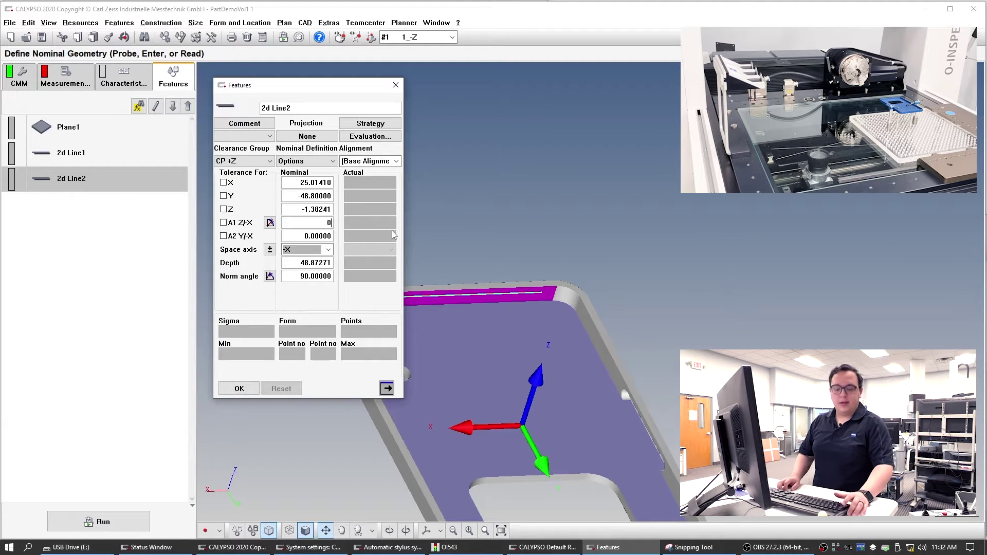
key("Tab")
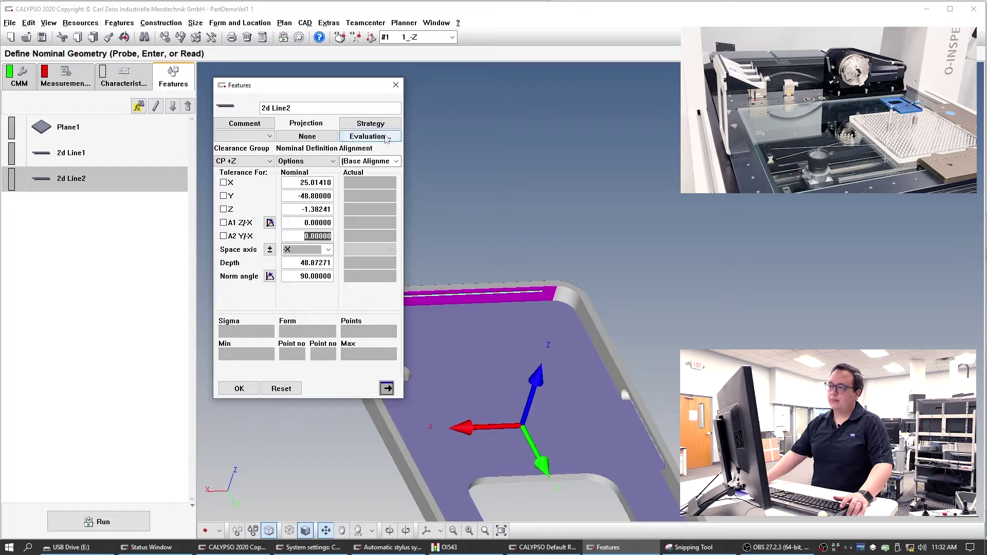
Step: Set 2d Line2's Line Auto Path to speed 7.5 and step width 0.25, then confirm
left_click(370, 124)
double_click(164, 248)
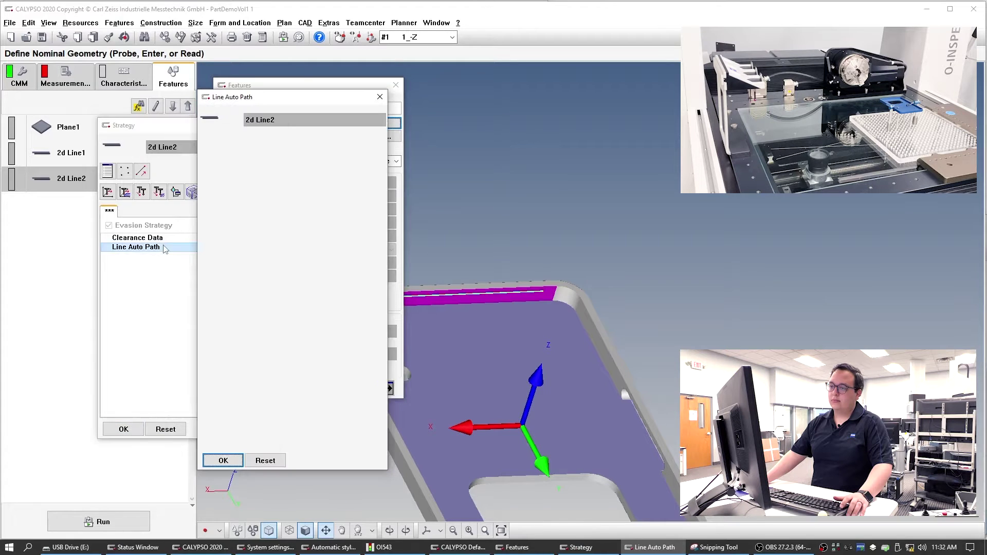
double_click(345, 173)
type("7.5")
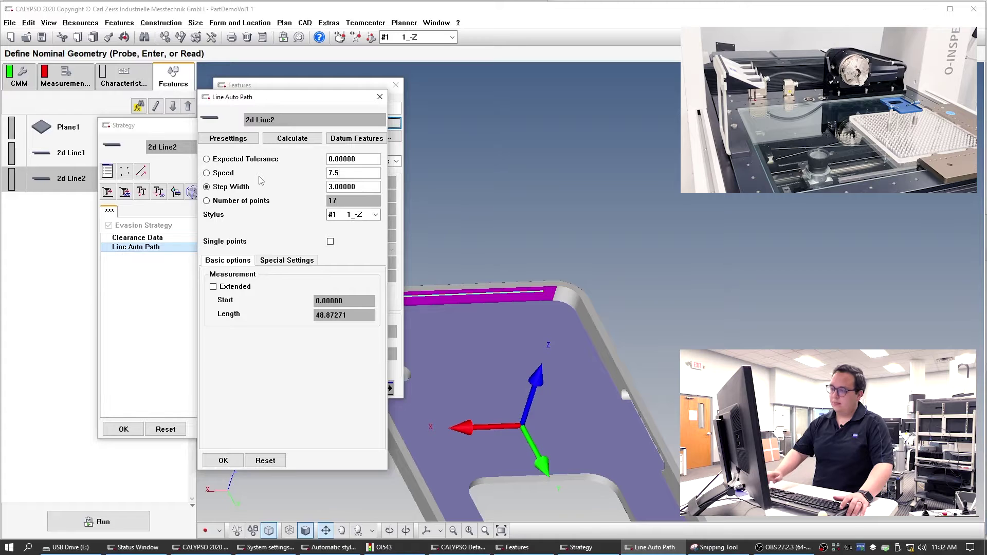
key("Tab")
type(".2")
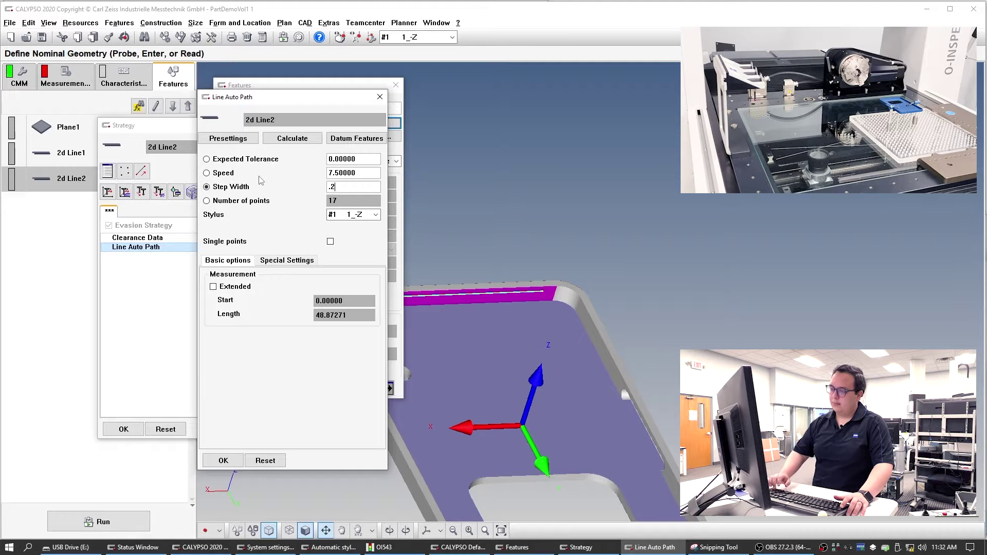
type("5")
key("Tab")
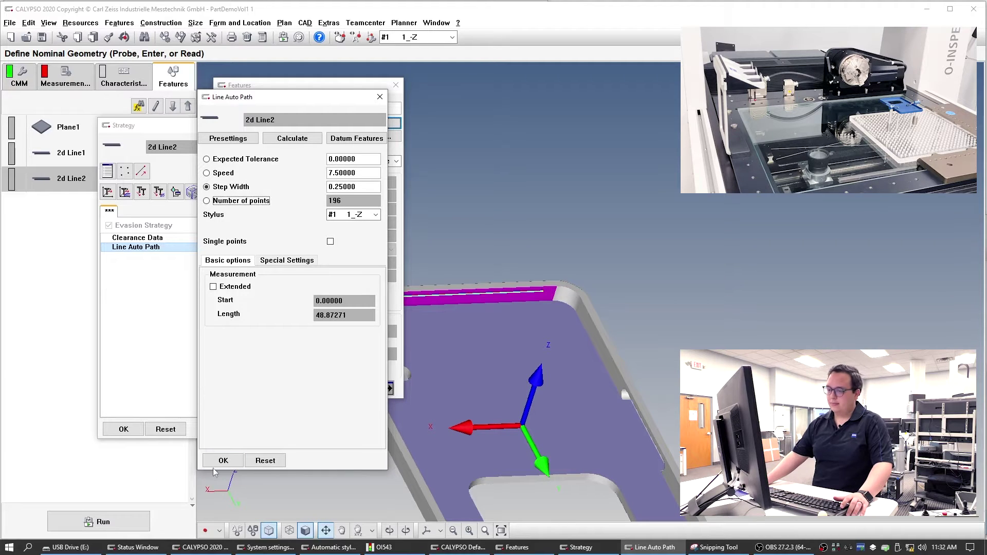
left_click(223, 460)
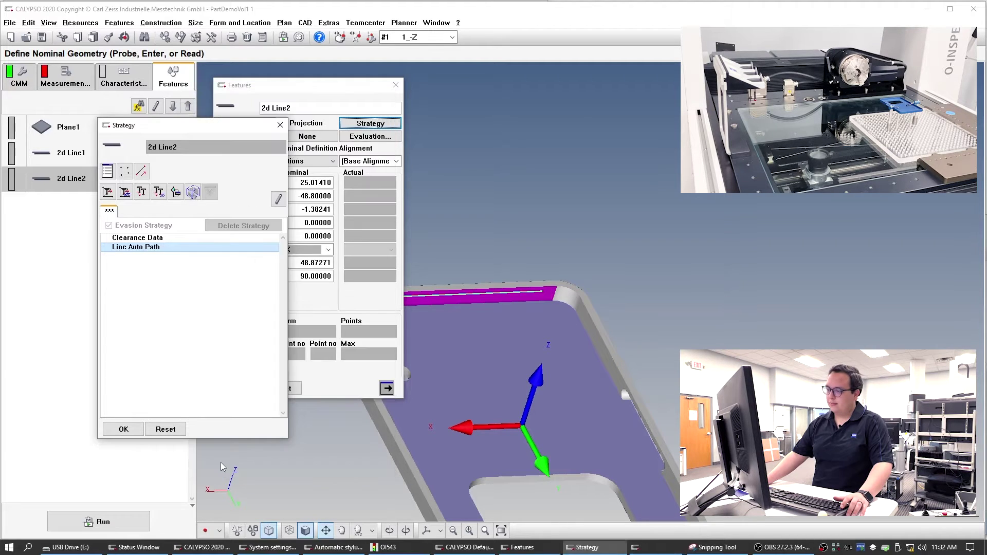
left_click(123, 429)
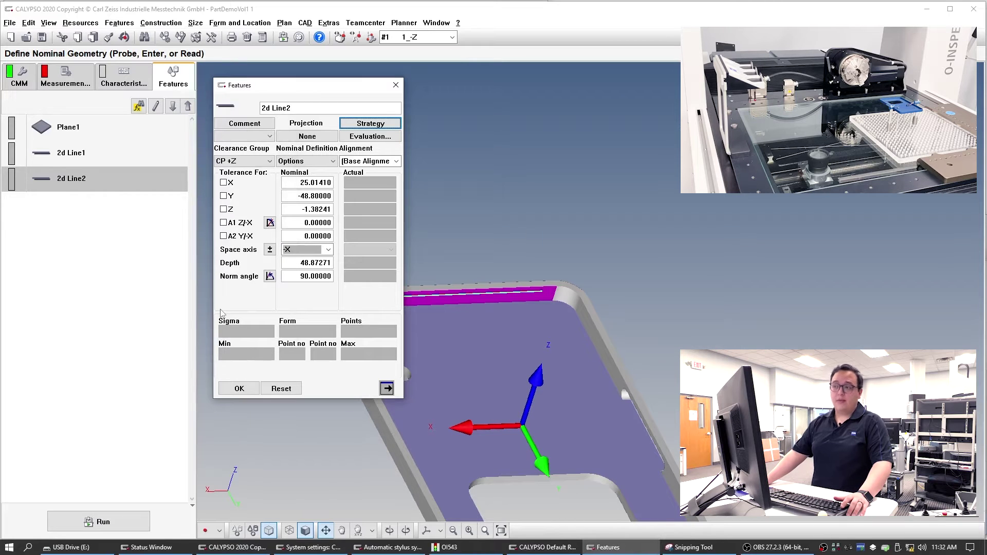
left_click_drag(485, 247, 548, 147)
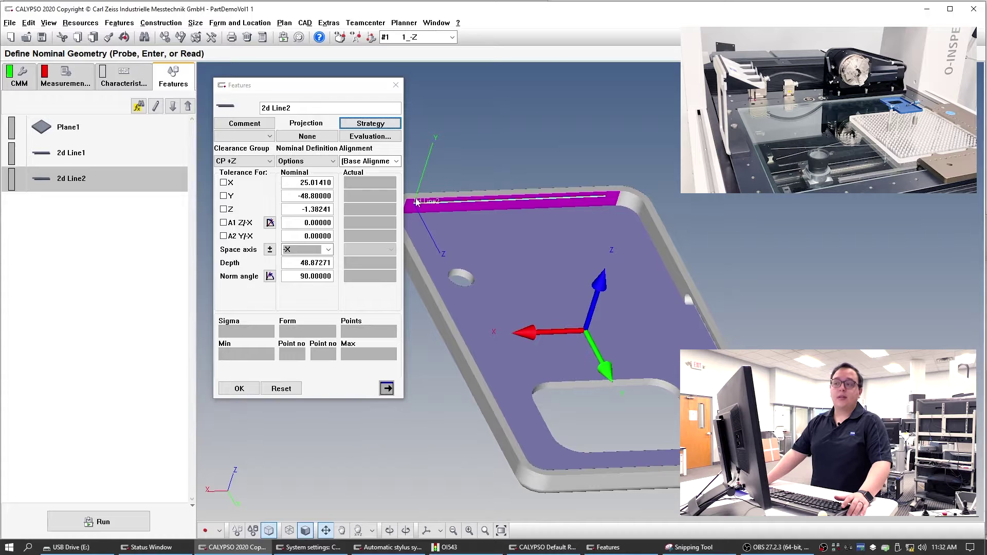
Step: Set 2d Line1's nominal Z to -2.00000
left_click(291, 209)
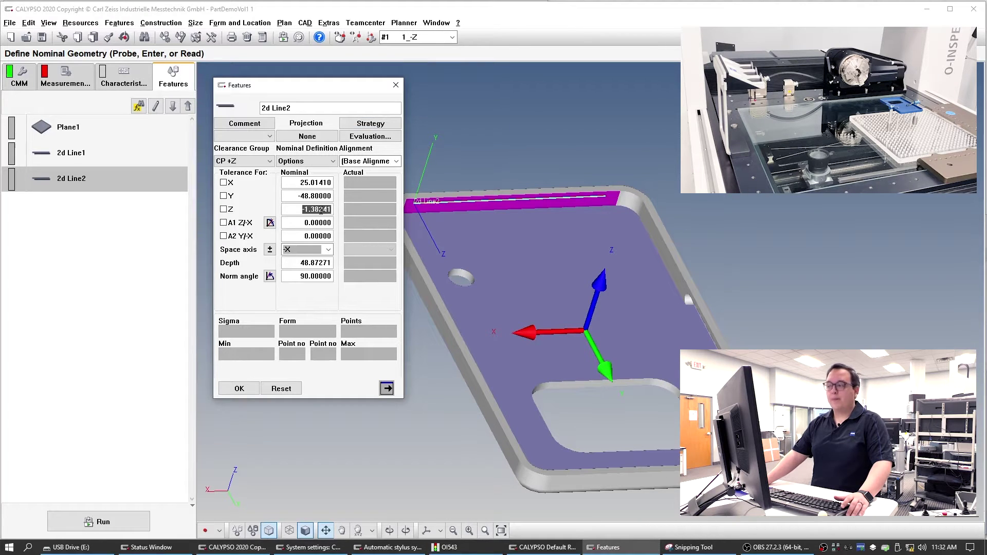
left_click_drag(430, 377, 423, 353)
double_click(137, 161)
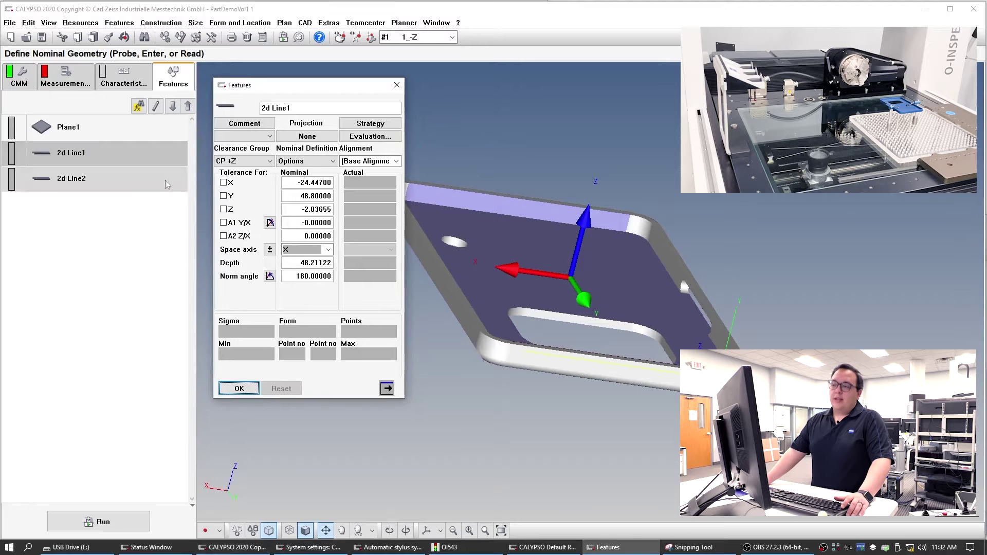
left_click_drag(447, 400, 251, 194)
double_click(312, 209)
type("-2")
key("Return")
Step: Set 2d Line2's nominal Z to -2.00000, close it, and trace a line beside the slot
left_click(71, 178)
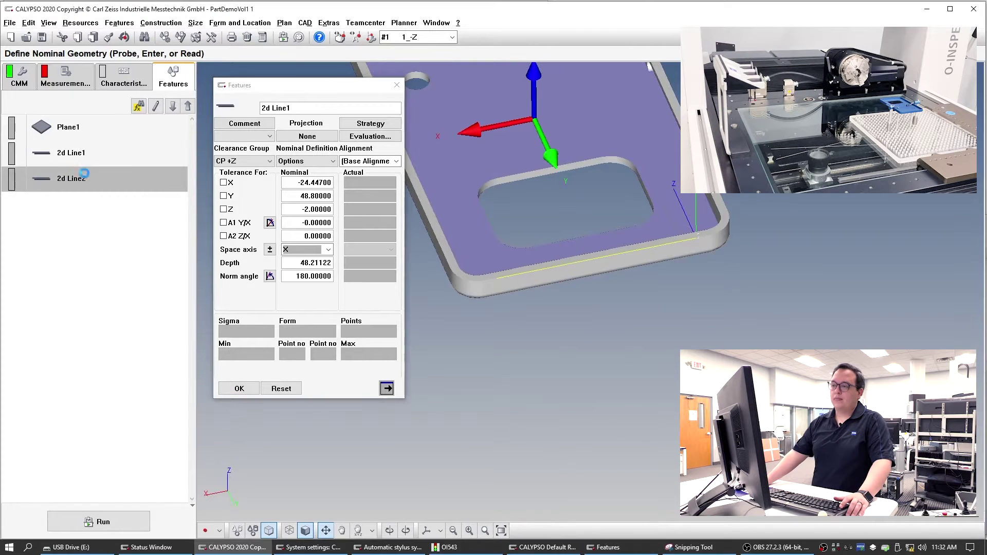
double_click(306, 210)
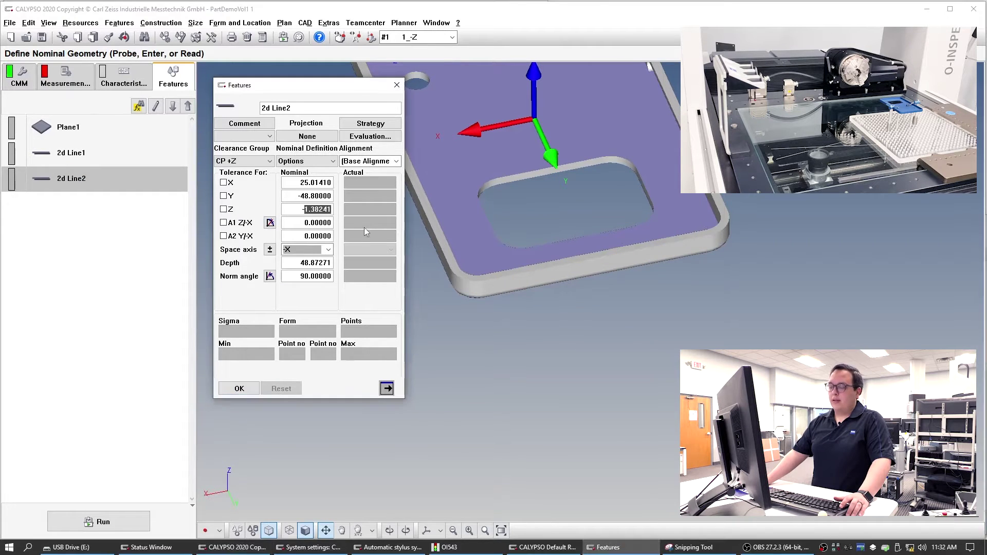
type("-2")
left_click_drag(596, 216, 723, 407)
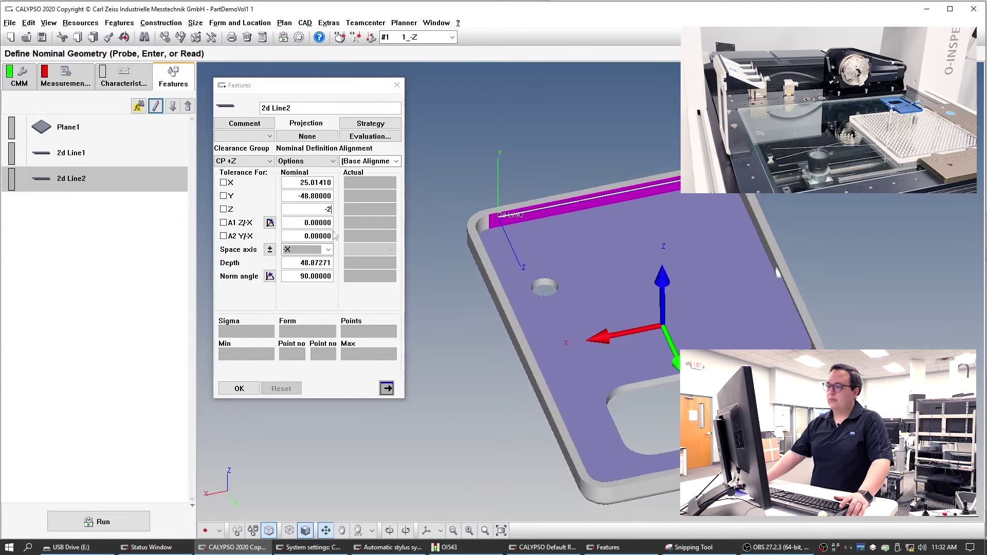
left_click(316, 210)
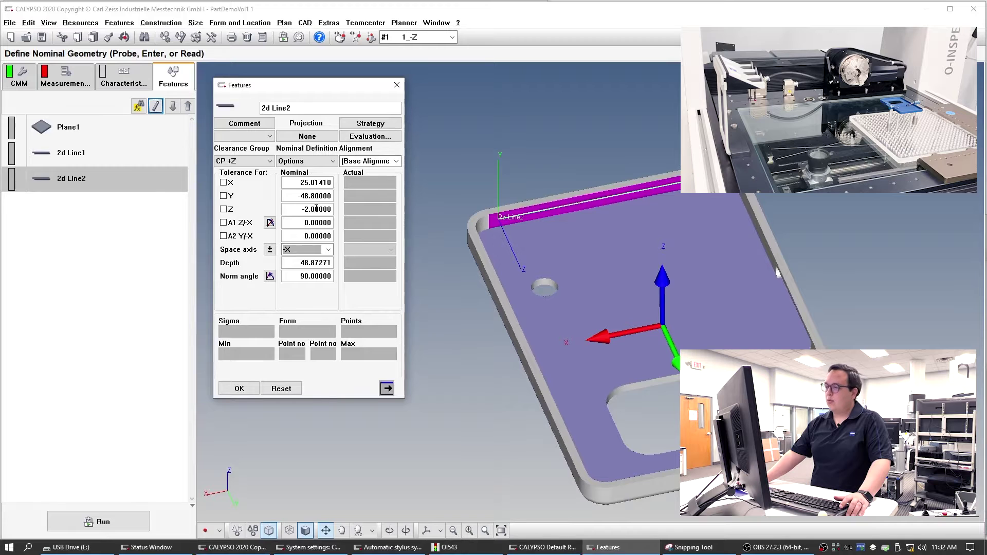
left_click(240, 389)
left_click_drag(478, 341, 536, 353)
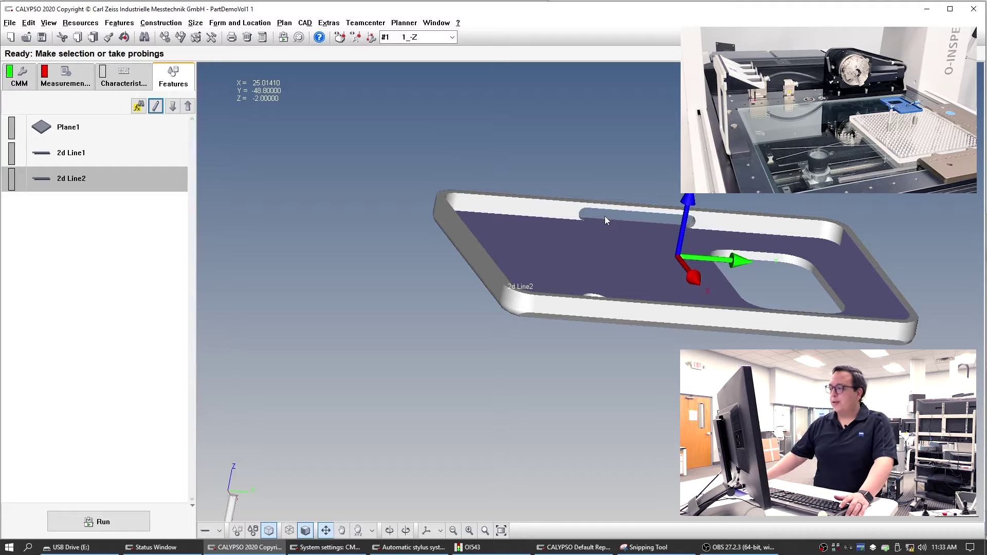
left_click_drag(705, 222, 814, 230)
Step: Set the new 2d Line3's nominal Z to -2.00000
left_click(84, 204)
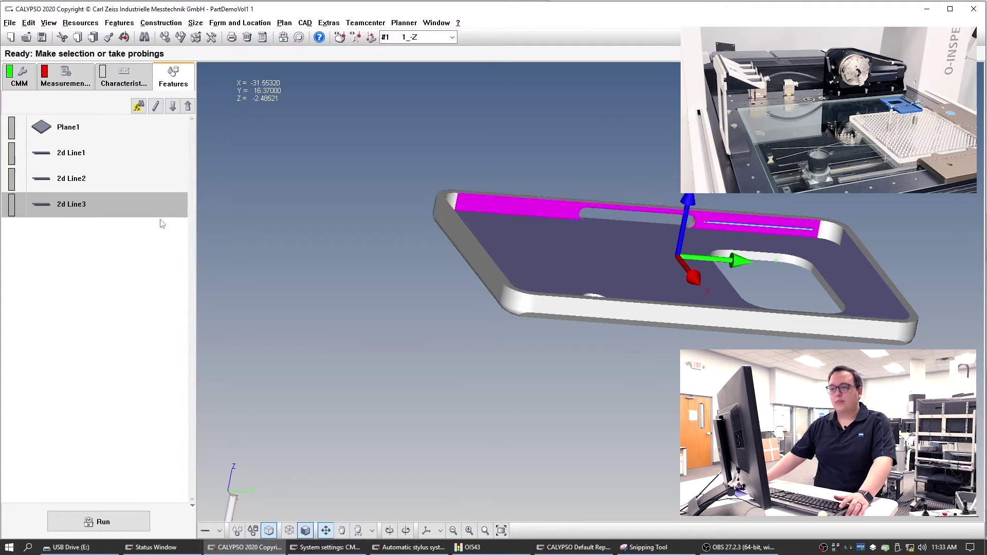
double_click(85, 205)
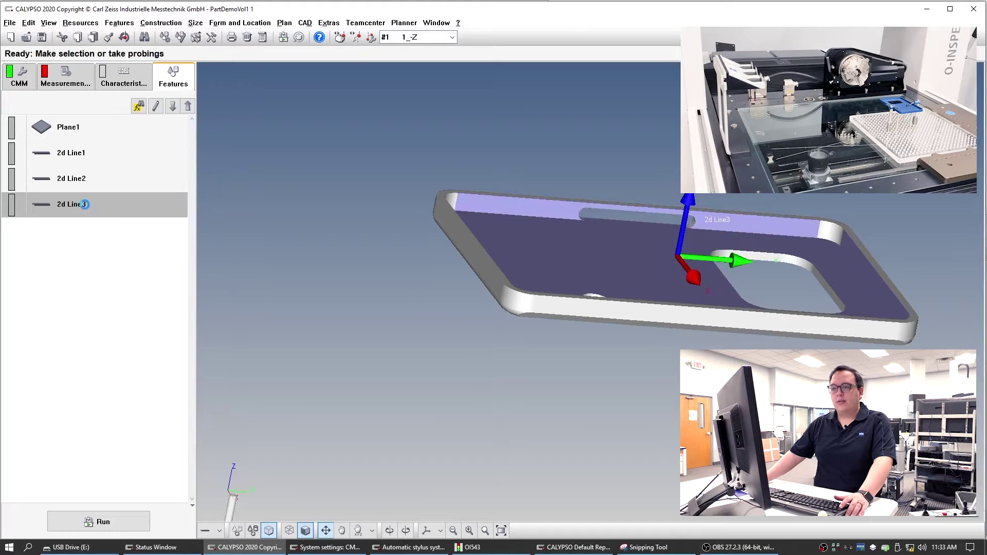
double_click(314, 209)
type("-2.48521")
key("Return")
Step: Set 2d Line3's Line Auto Path to speed 7.5 and step width 0.25 (107 points)
left_click(371, 123)
double_click(154, 248)
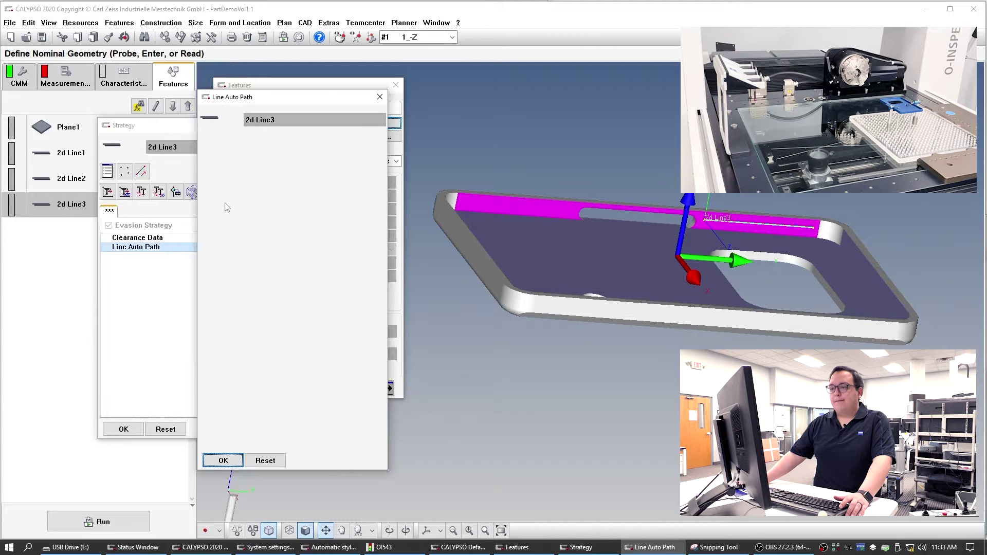
key("Tab")
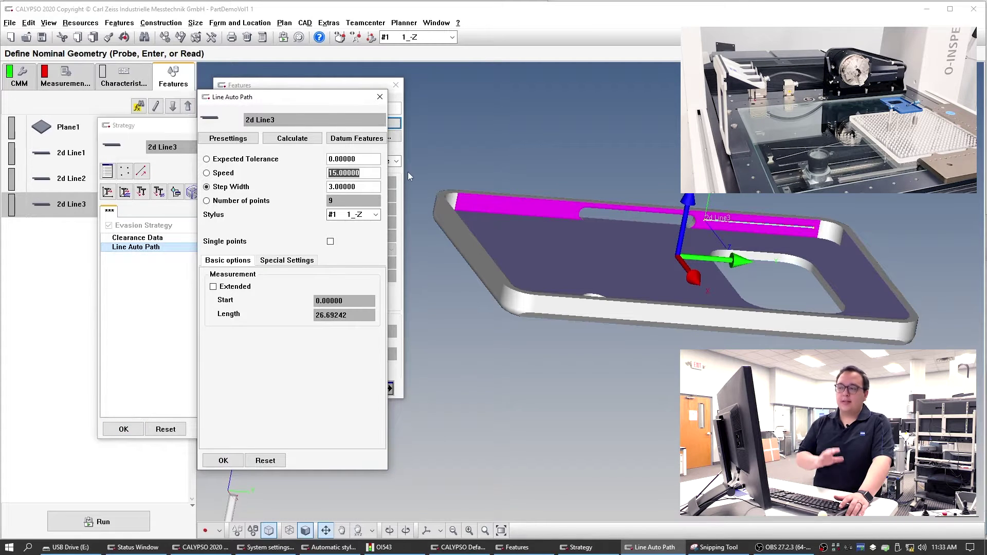
type("7.5")
key("Tab")
type(".254")
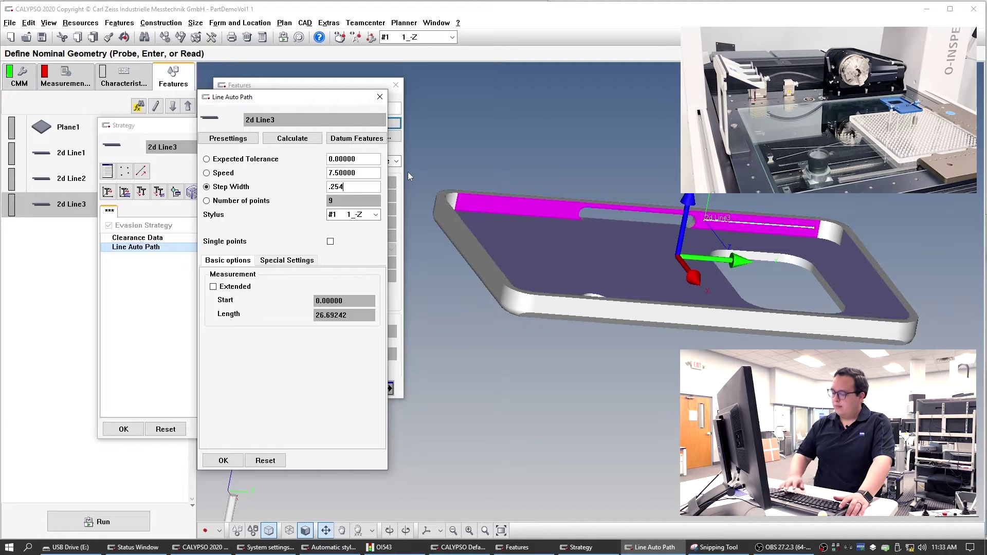
key("BackSpace")
type("0")
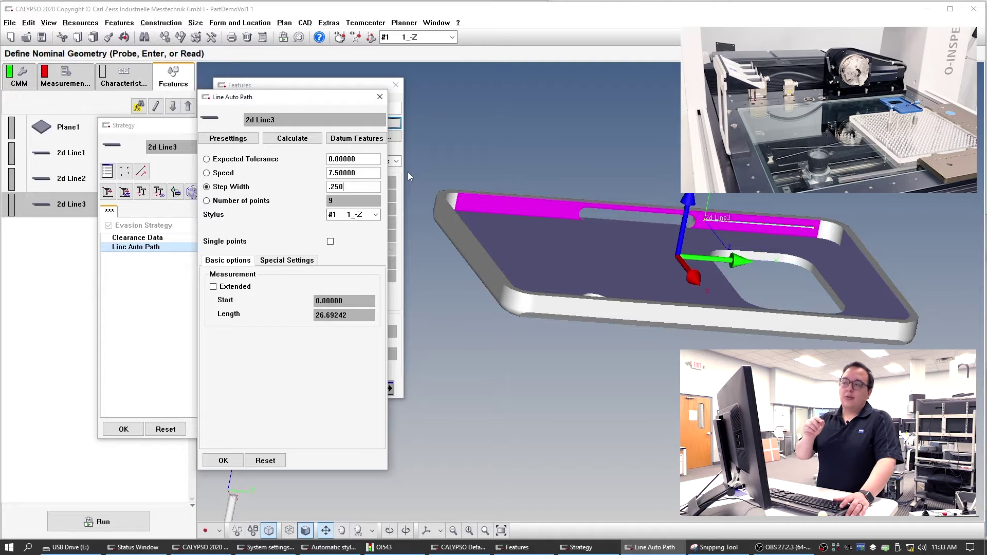
key("Tab")
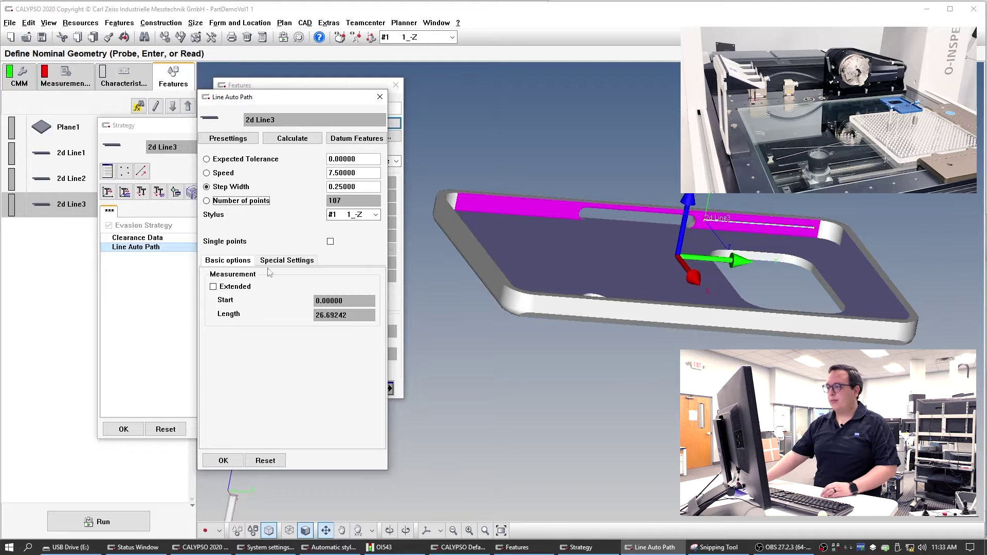
Step: Confirm the scan settings and close 2d Line3's strategy and definition
left_click(223, 461)
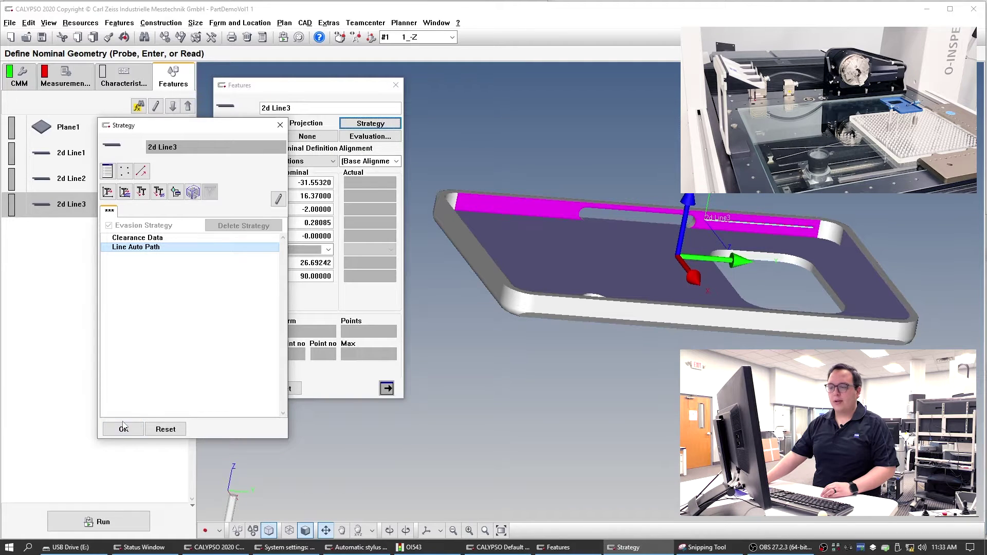
left_click(123, 429)
left_click_drag(496, 395, 658, 360)
left_click_drag(526, 186, 608, 201)
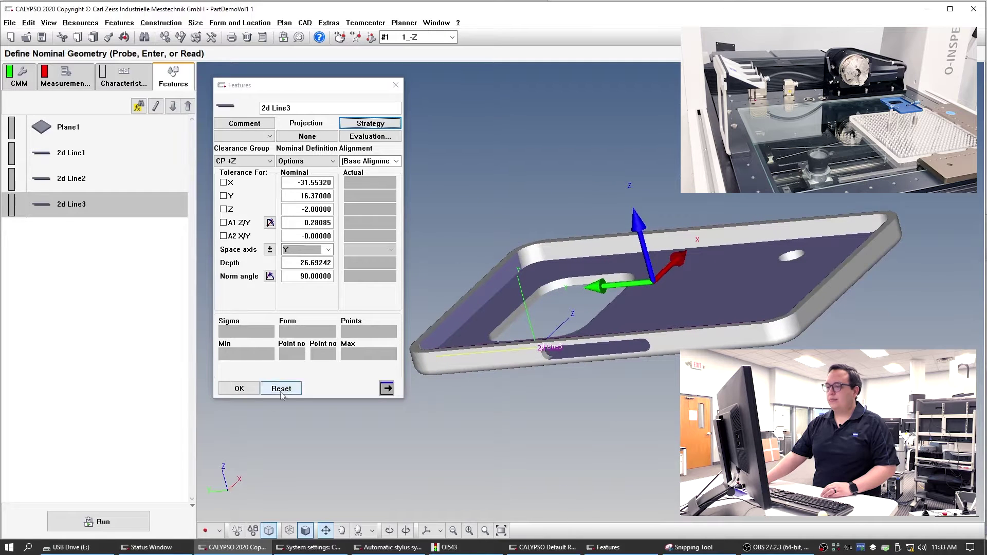
left_click(236, 389)
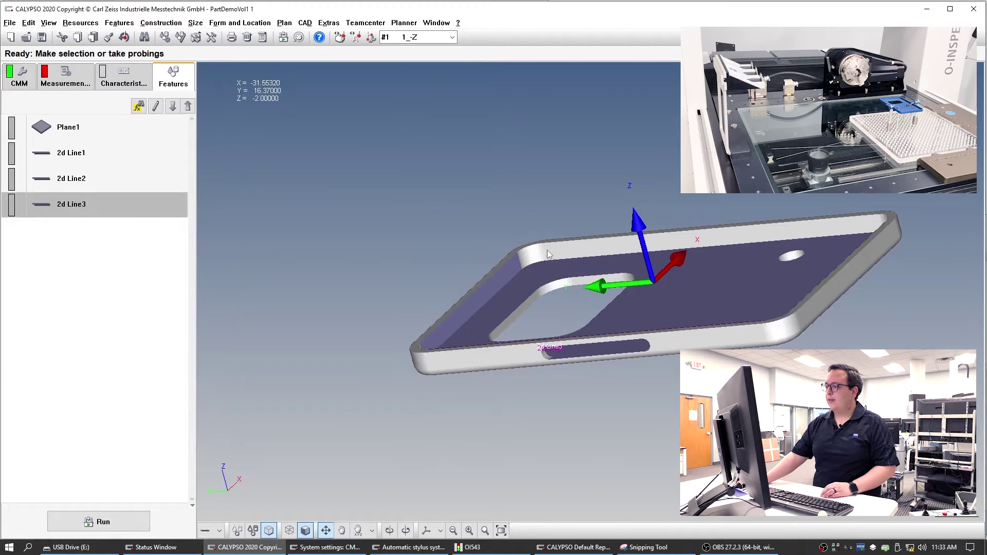
Step: Define 2d Line4 on the opposite long edge with a Z nominal of -2.00000
left_click(681, 244)
double_click(126, 242)
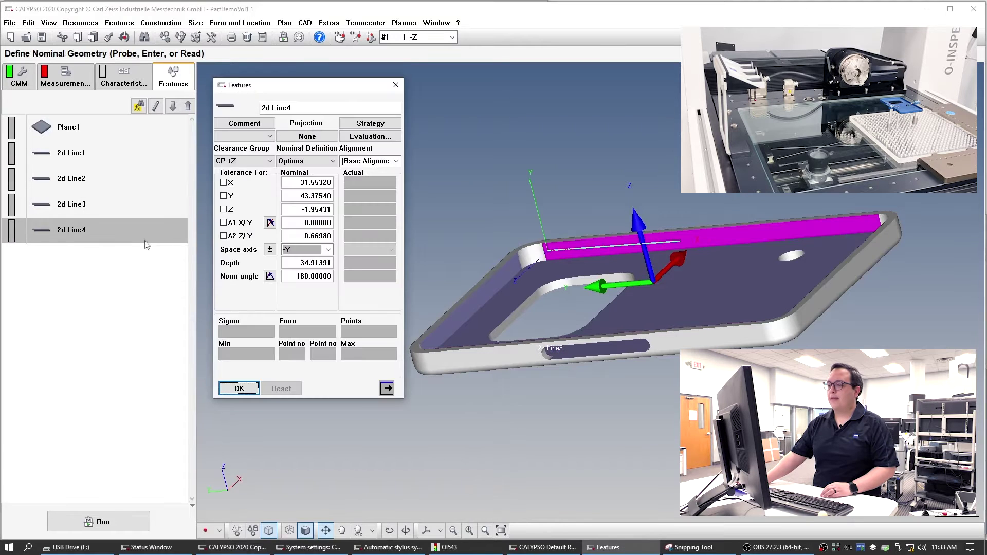
left_click_drag(306, 209, 341, 213)
type("2")
key("Return")
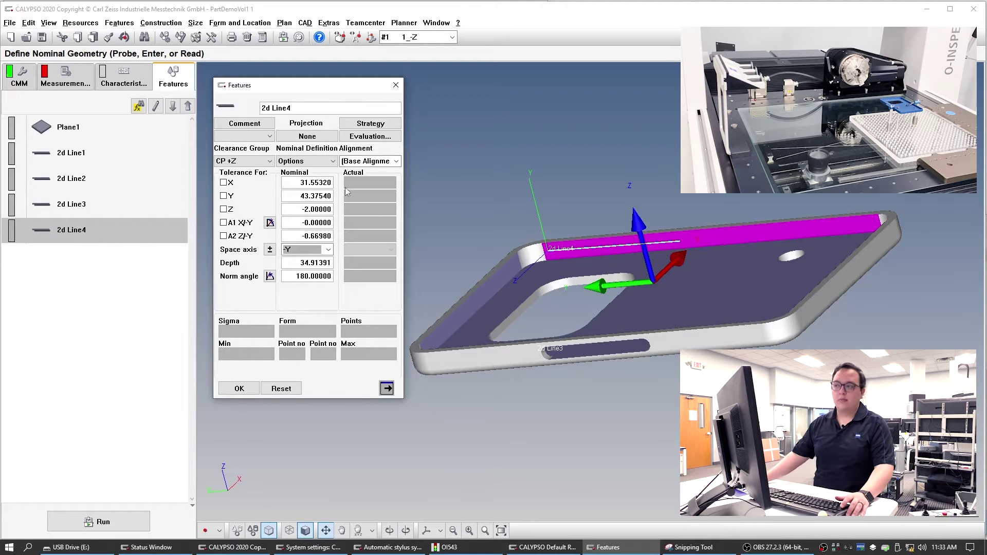
Step: Scan 2d Line4 with a line auto path at speed 7.5 and step width .2
left_click(370, 124)
double_click(133, 250)
left_click_drag(362, 173, 328, 174)
type("7.5")
key("Tab")
key("Tab")
type(".2")
key("Tab")
left_click(223, 460)
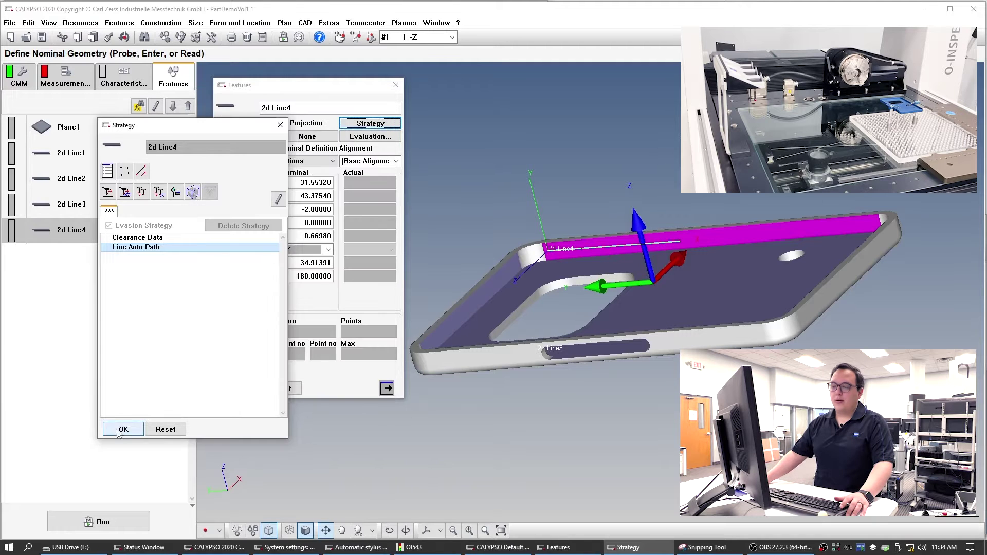
left_click(122, 430)
left_click(232, 392)
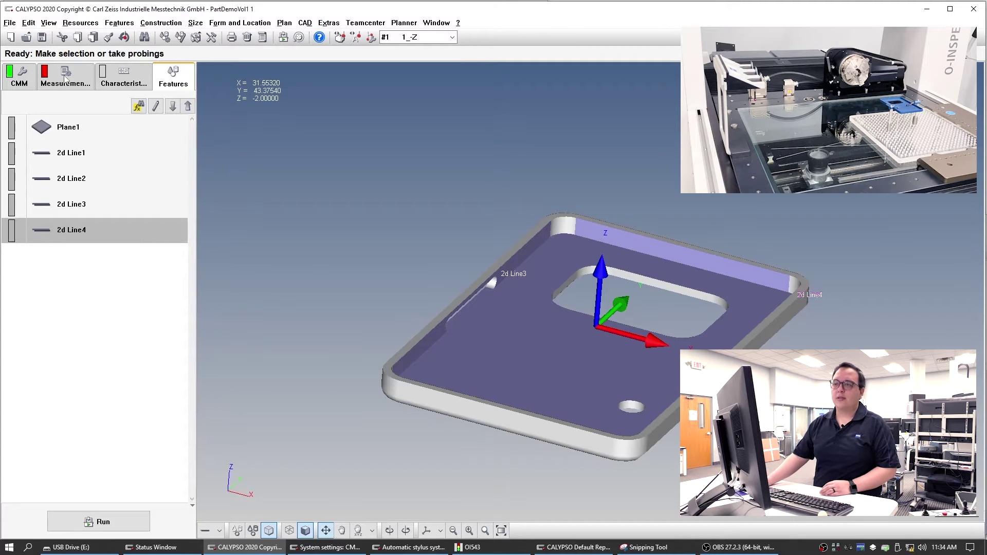
Step: Construct Symmetry1 from 2d Line1 and 2d Line2
left_click(161, 22)
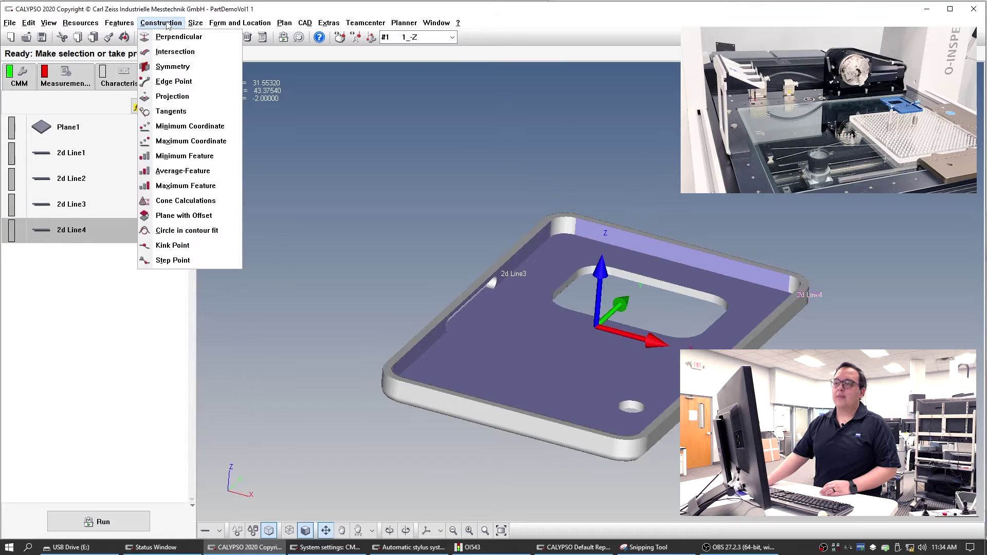
left_click(173, 66)
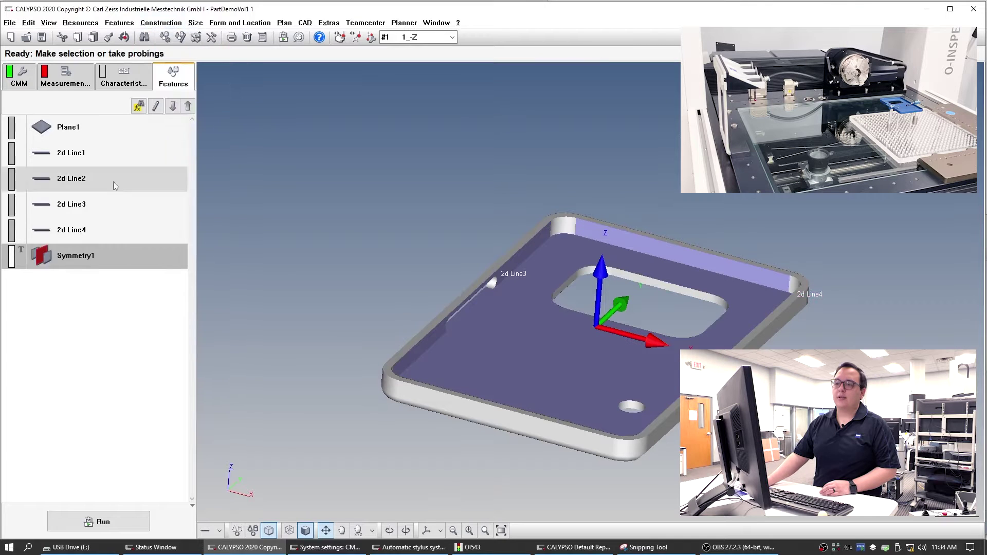
double_click(69, 258)
left_click(231, 175)
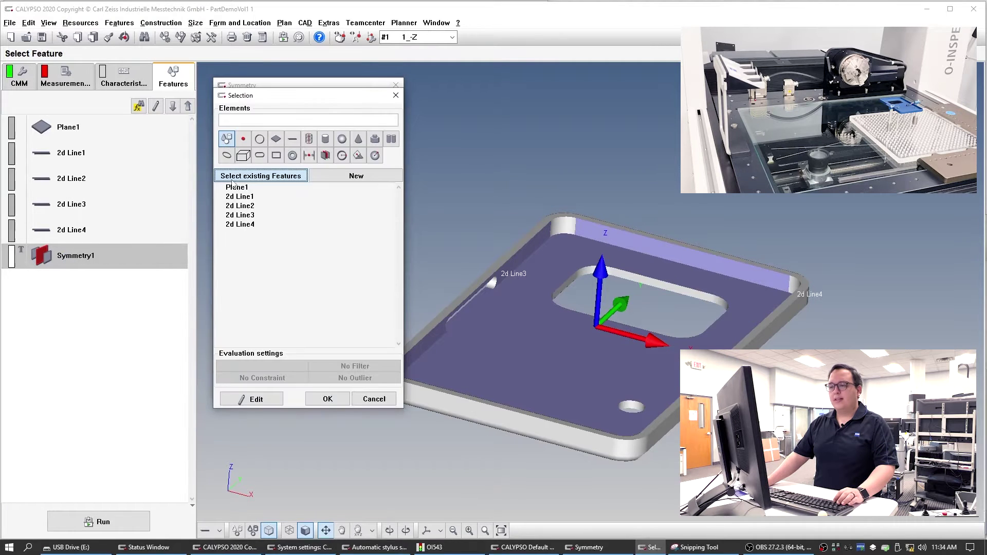
left_click(245, 198)
left_click(245, 199)
left_click(241, 206)
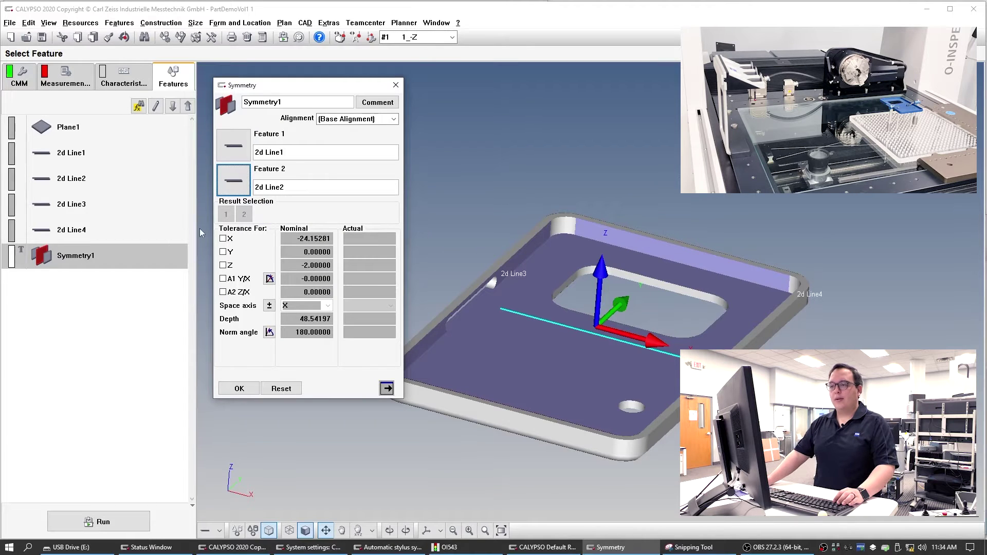
left_click(239, 392)
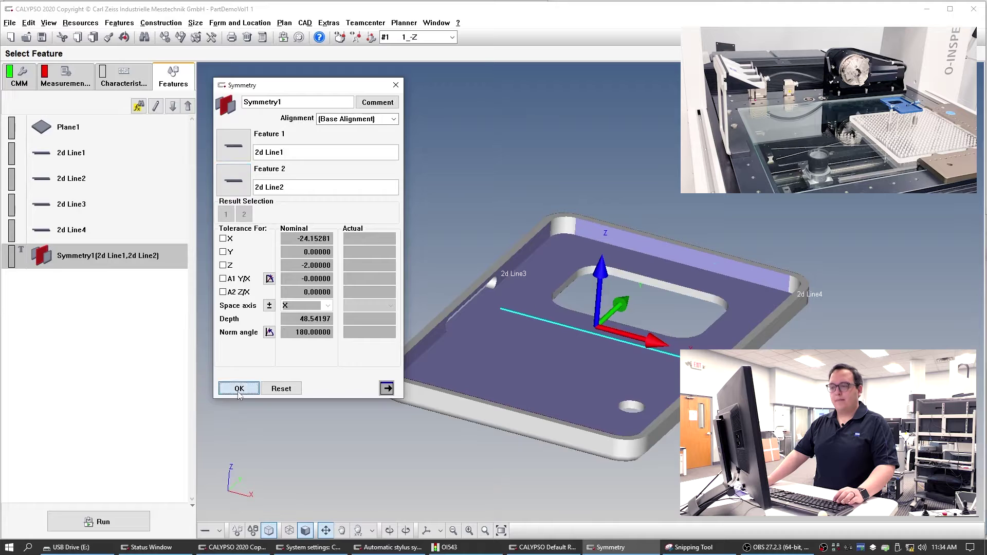
Step: Copy Symmetry1 as Symmetry2 and base it on 2d Line3 and 2d Line4
key("ctrl+c")
key("ctrl+v")
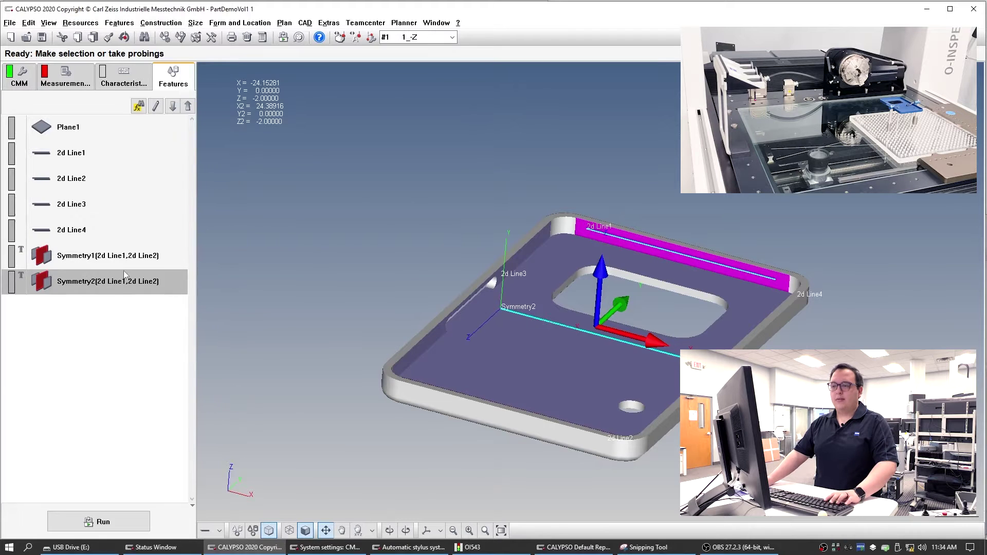
double_click(126, 283)
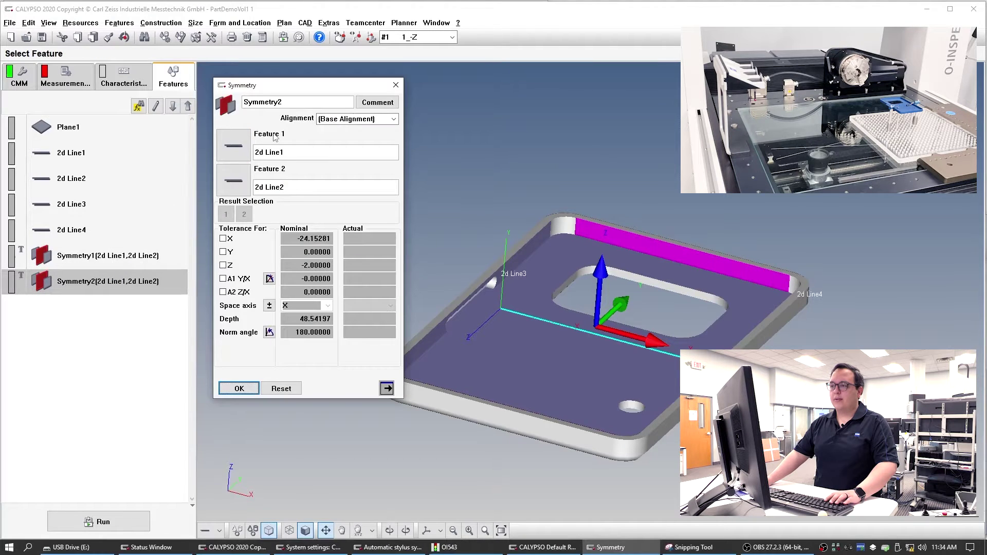
double_click(268, 150)
double_click(263, 216)
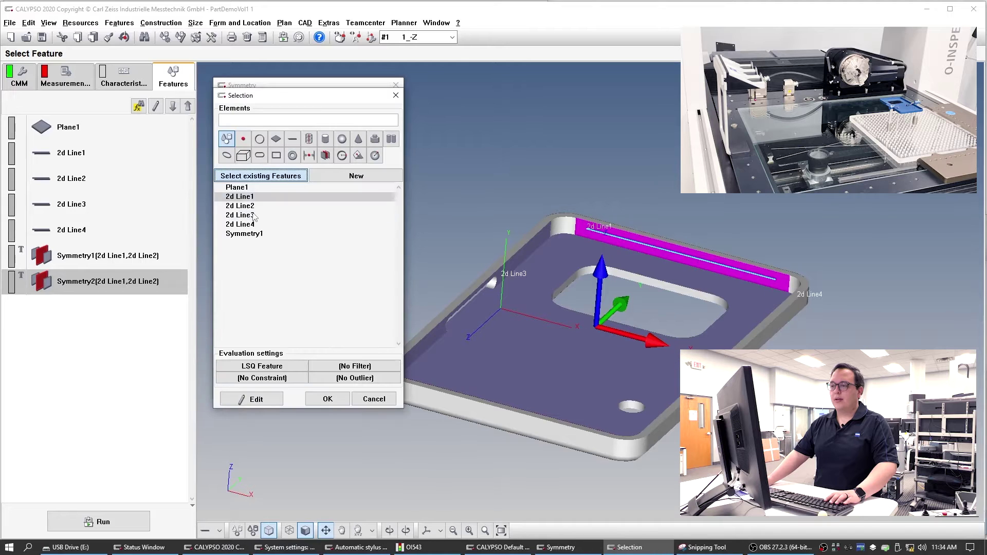
double_click(234, 180)
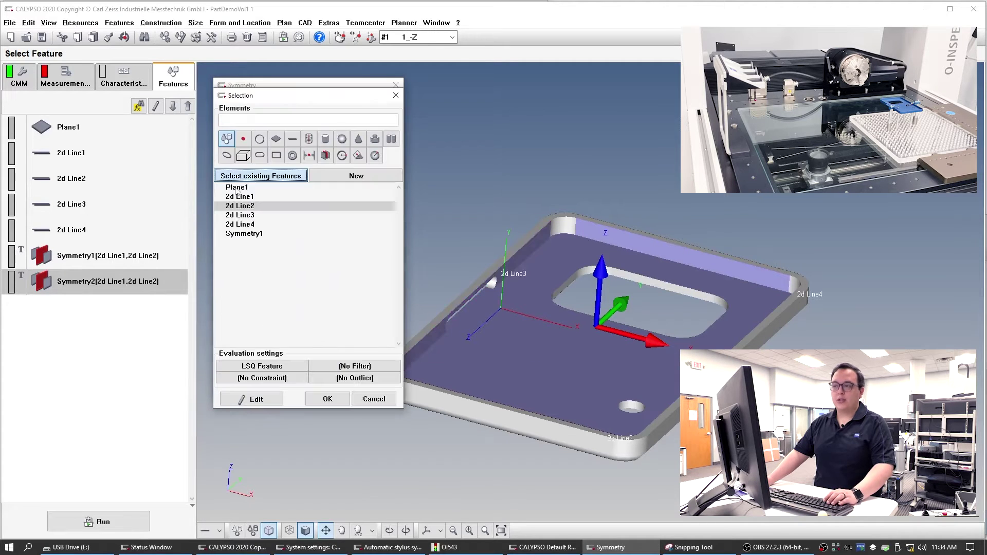
left_click(244, 224)
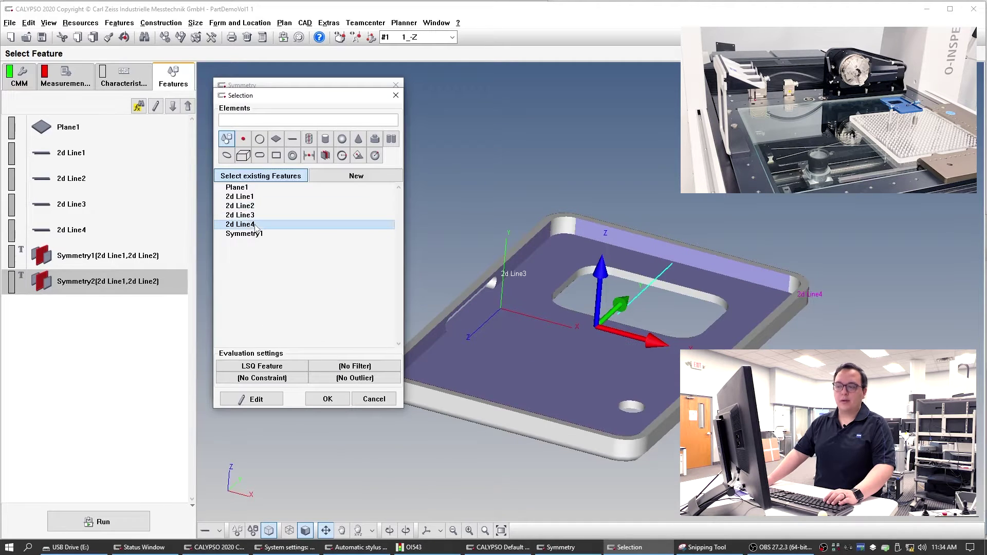
left_click(327, 400)
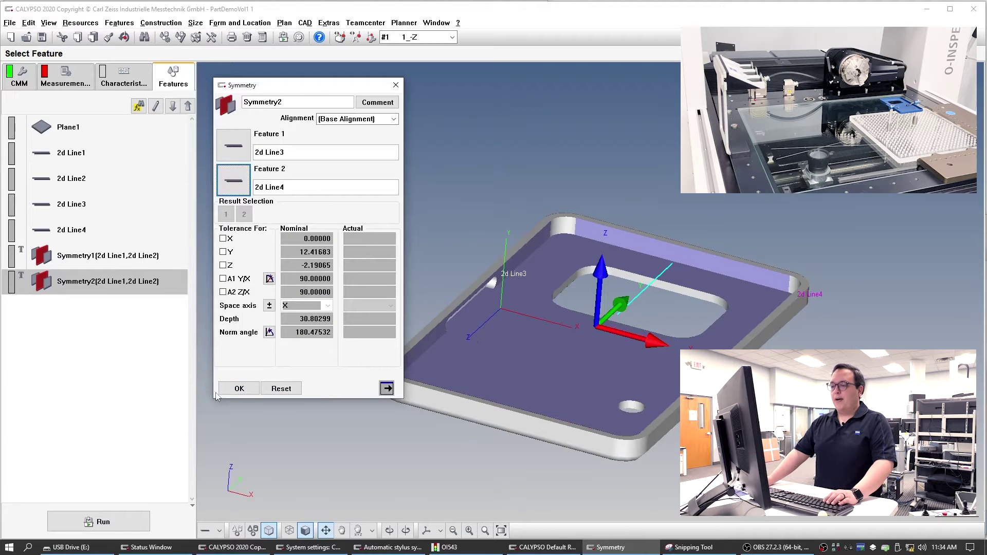
left_click(237, 388)
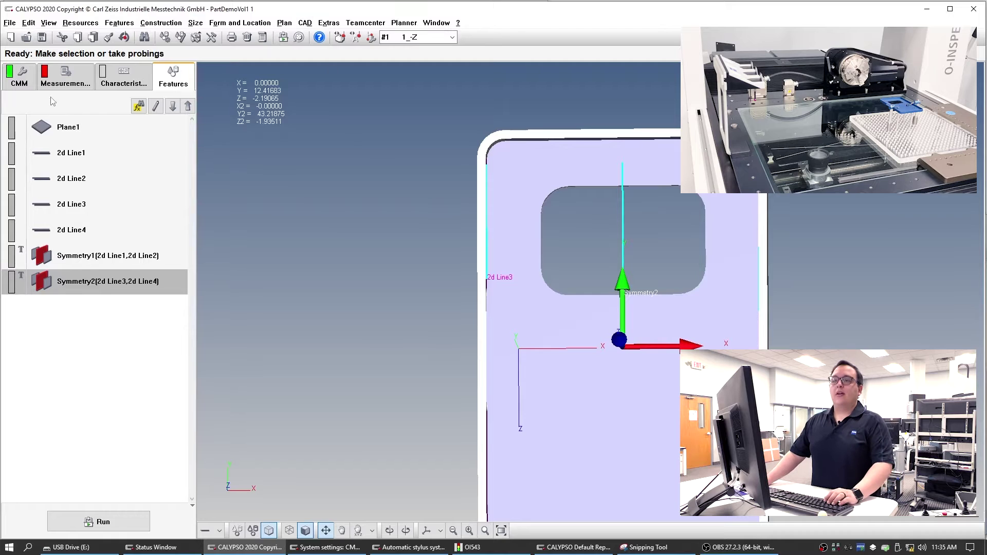
Step: Create a new standard-method base alignment using Plane1 for spatial rotation
left_click(66, 84)
left_click(33, 111)
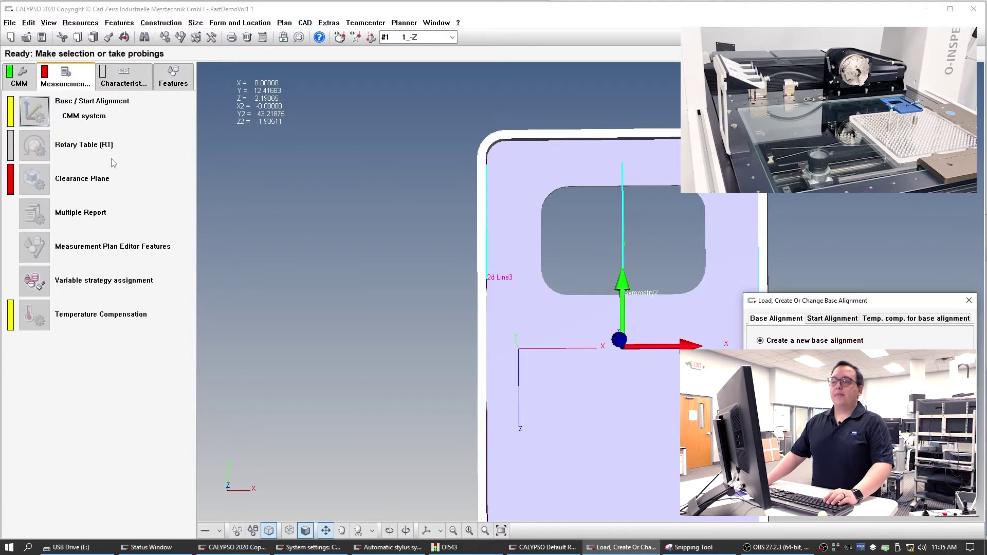
left_click_drag(893, 303, 367, 148)
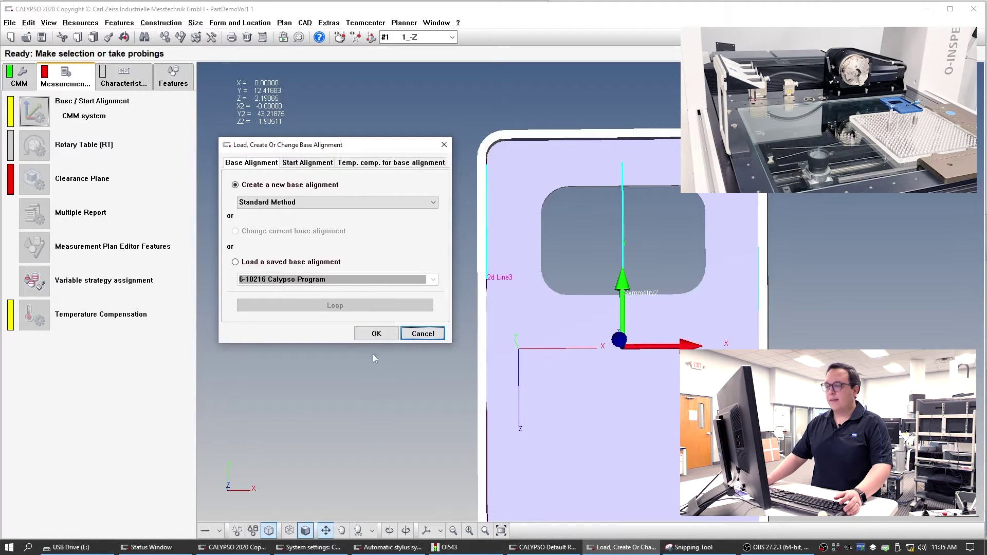
left_click(377, 334)
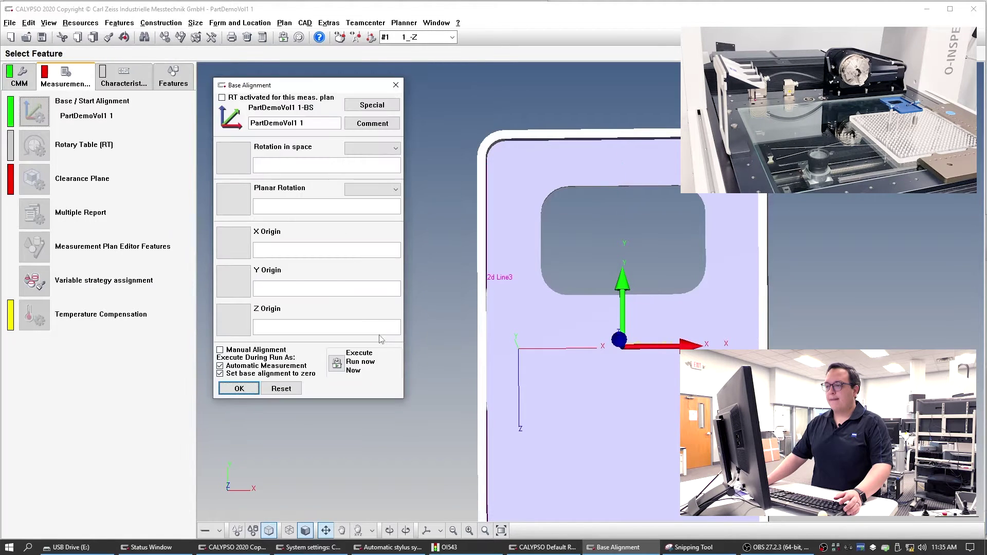
left_click(236, 168)
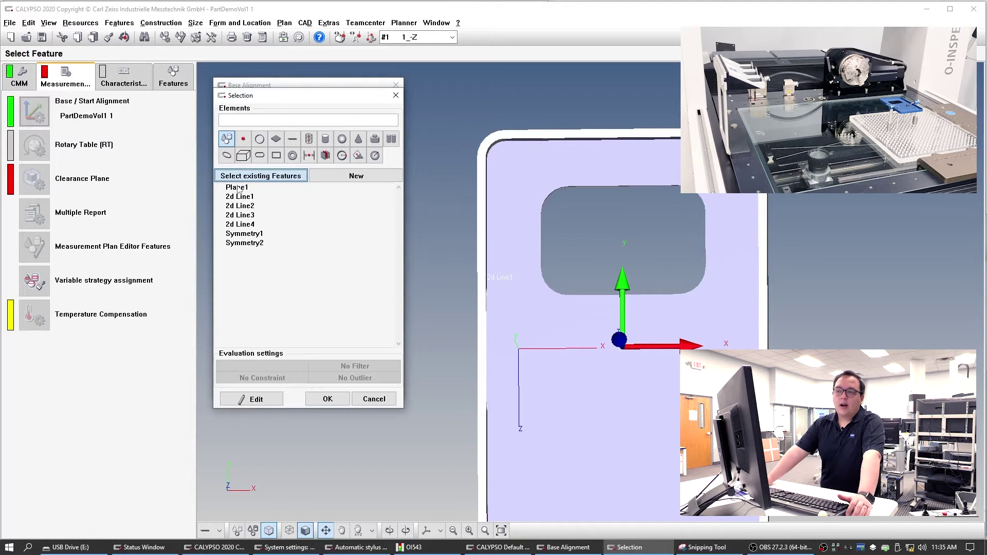
left_click(237, 188)
left_click(335, 398)
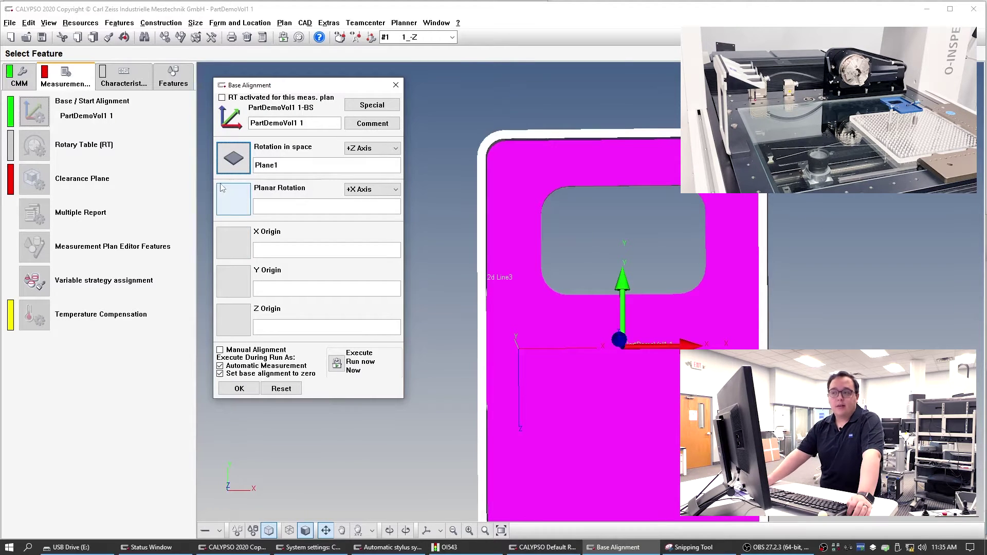
Step: Assign Symmetry1 to planar rotation, Symmetry2 to X origin, and Symmetry1 to Y origin
left_click(233, 199)
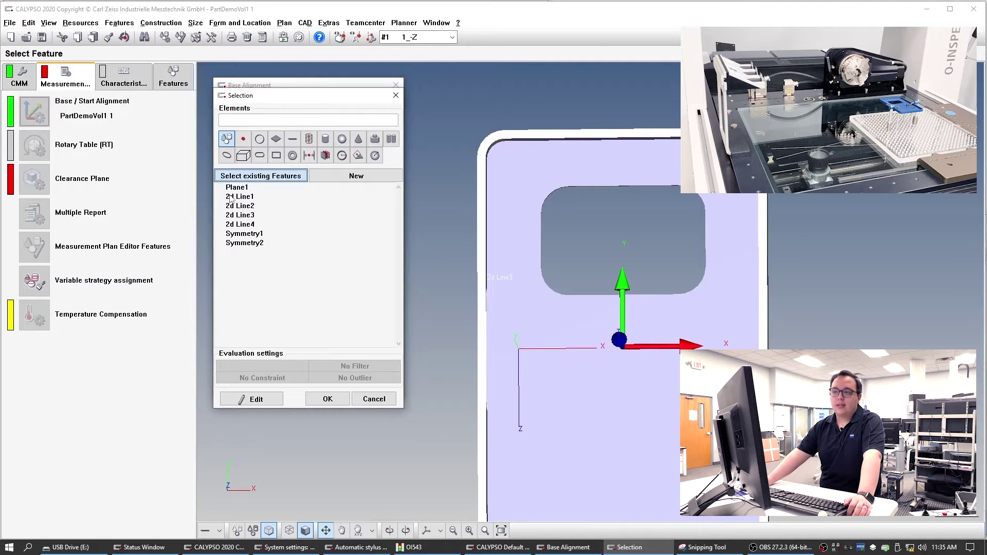
left_click(240, 237)
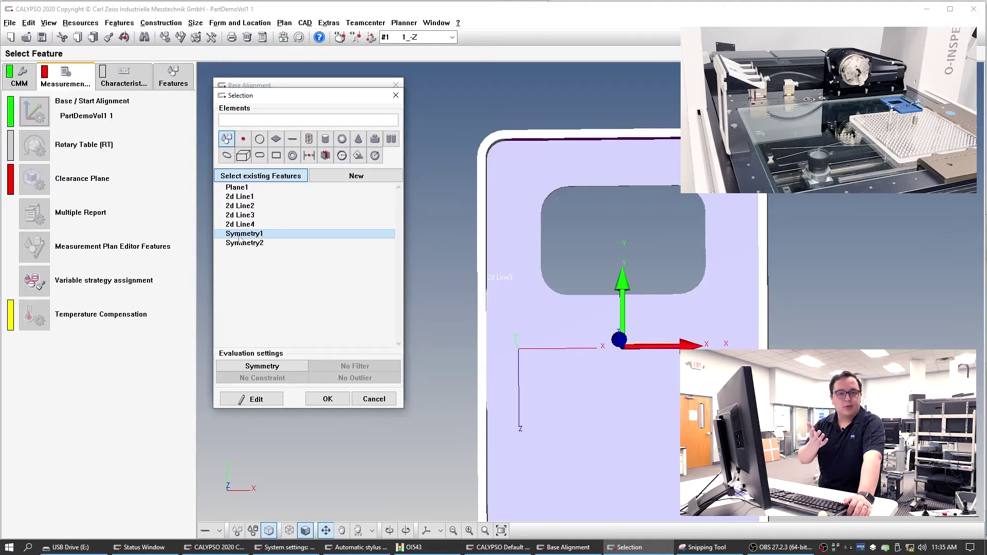
left_click(316, 399)
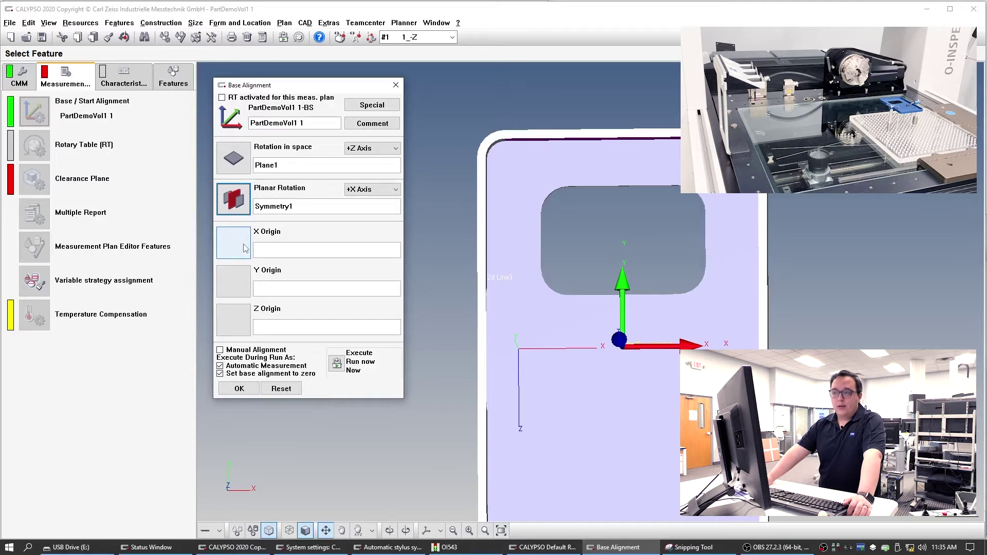
left_click(244, 247)
left_click(245, 243)
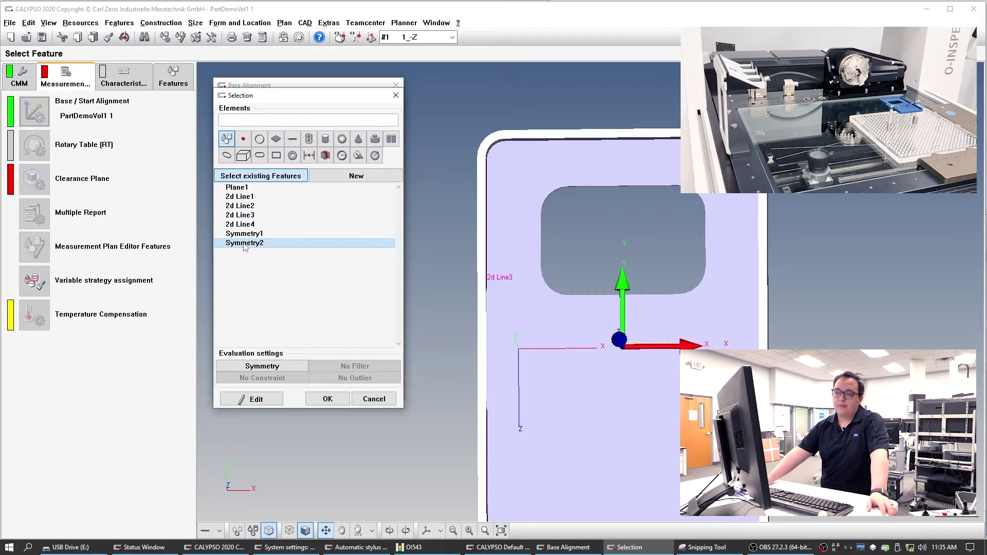
left_click(327, 399)
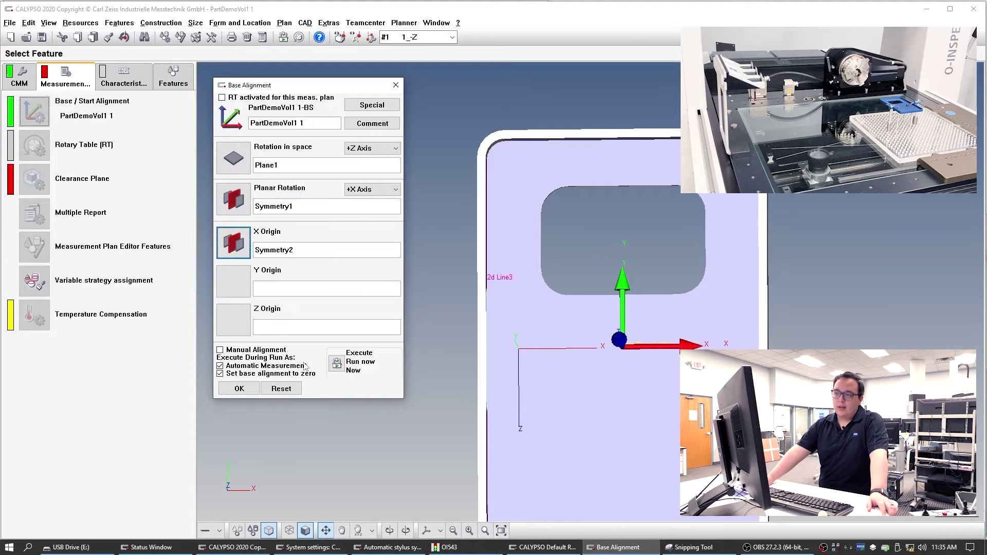
left_click(242, 290)
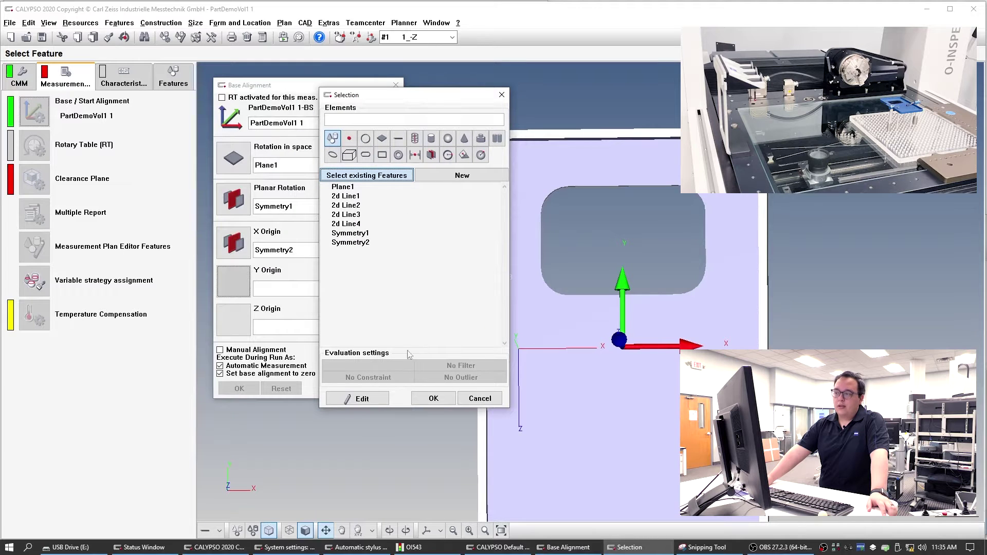
left_click(350, 234)
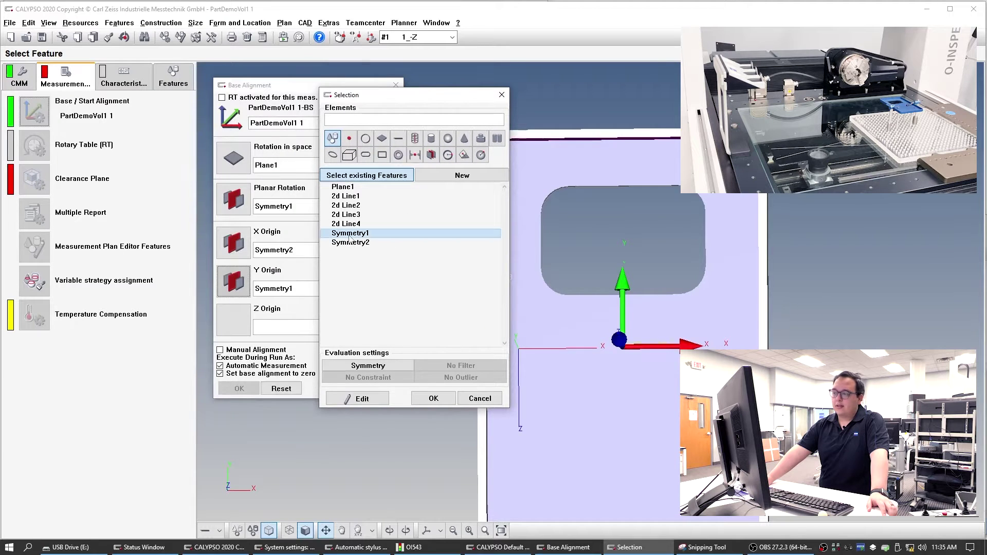
left_click(432, 399)
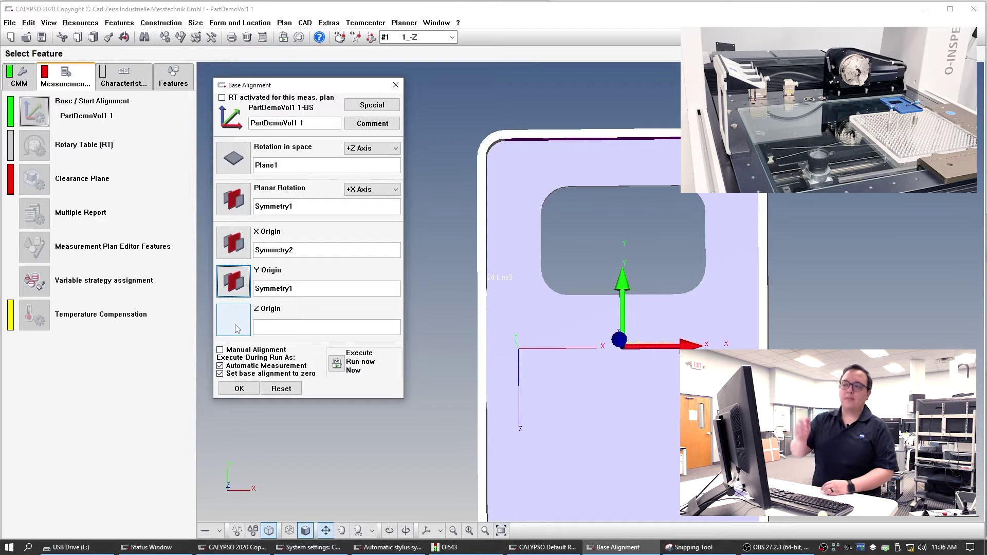
Step: Use Plane1 as the Z origin and accept the completed base alignment
left_click(237, 329)
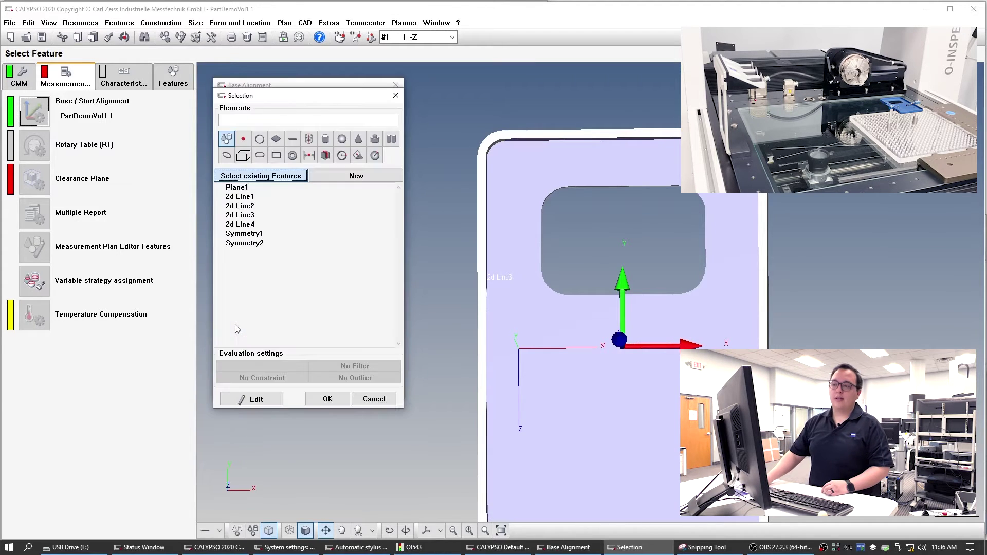
left_click(236, 188)
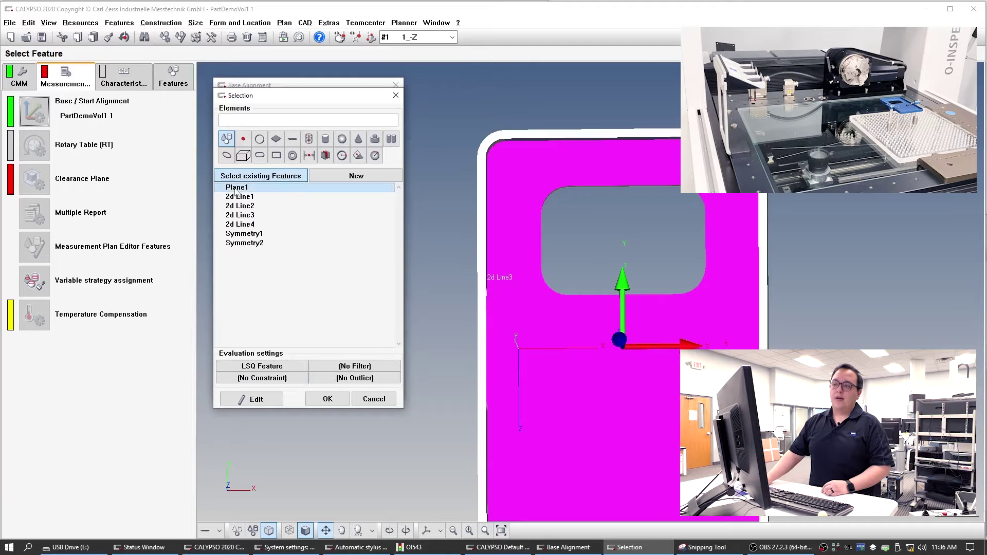
left_click(318, 395)
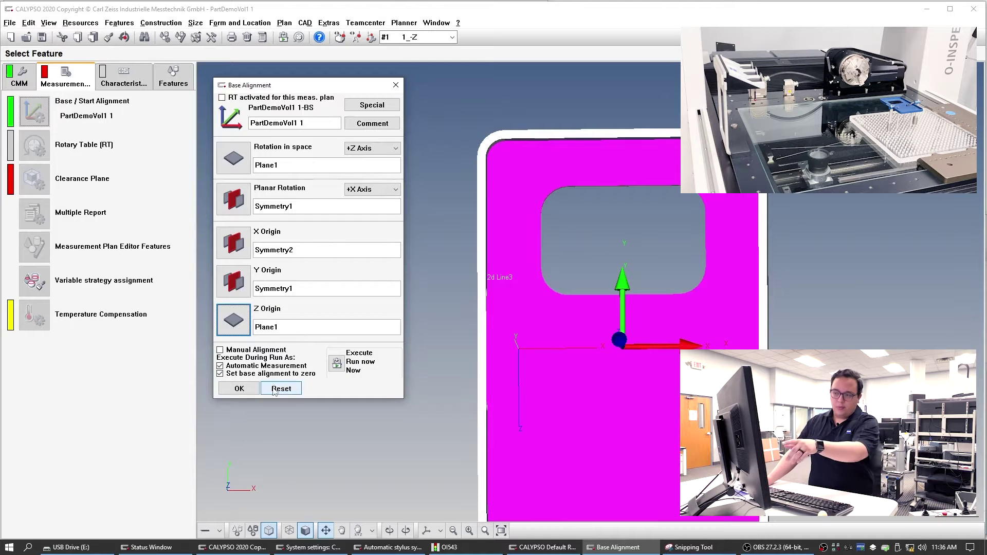
left_click(234, 388)
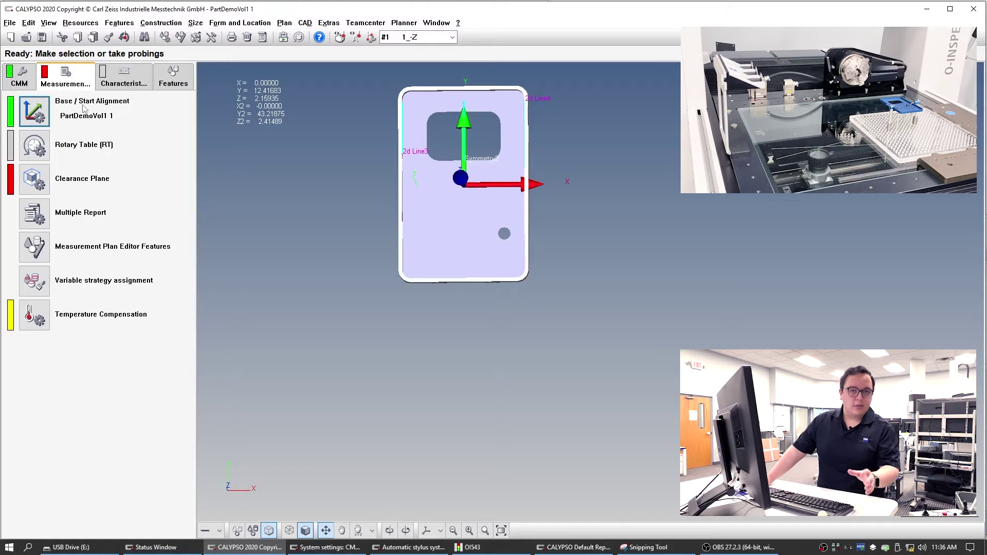
left_click(42, 183)
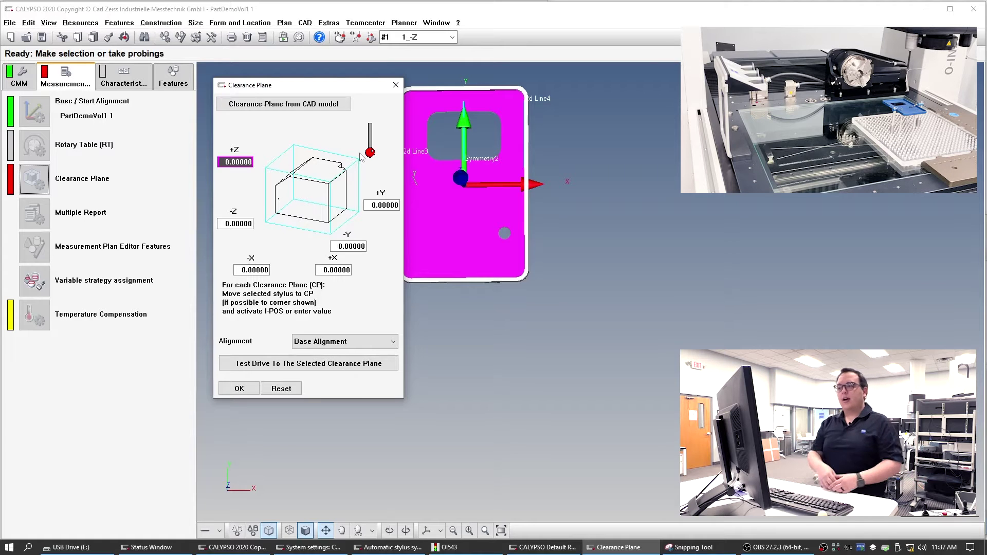
Step: Fill clearance planes from the CAD model, changing +Z to 20, -X to -50, +X to 50
left_click(337, 105)
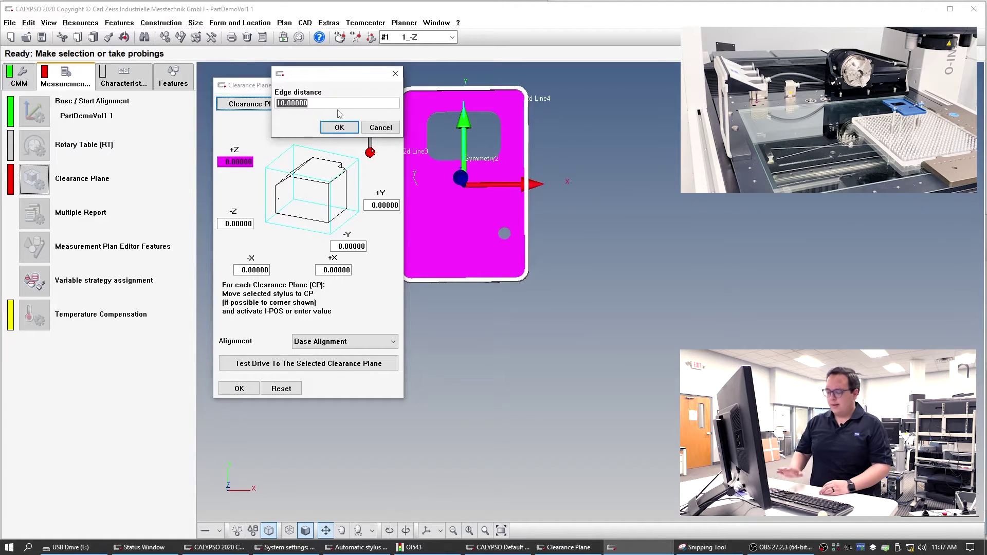
left_click(340, 127)
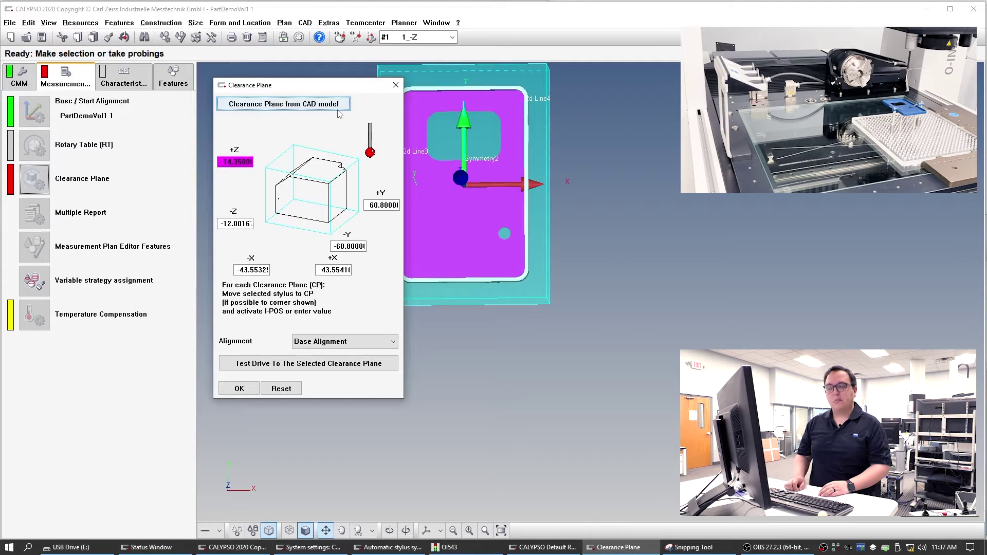
left_click_drag(576, 430, 698, 335)
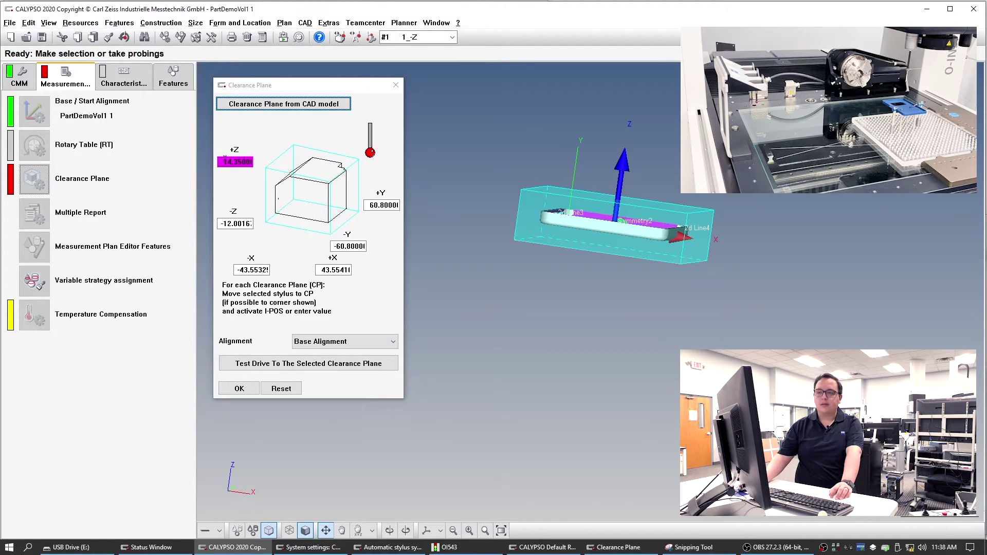
left_click(227, 159)
type("20")
key("Tab")
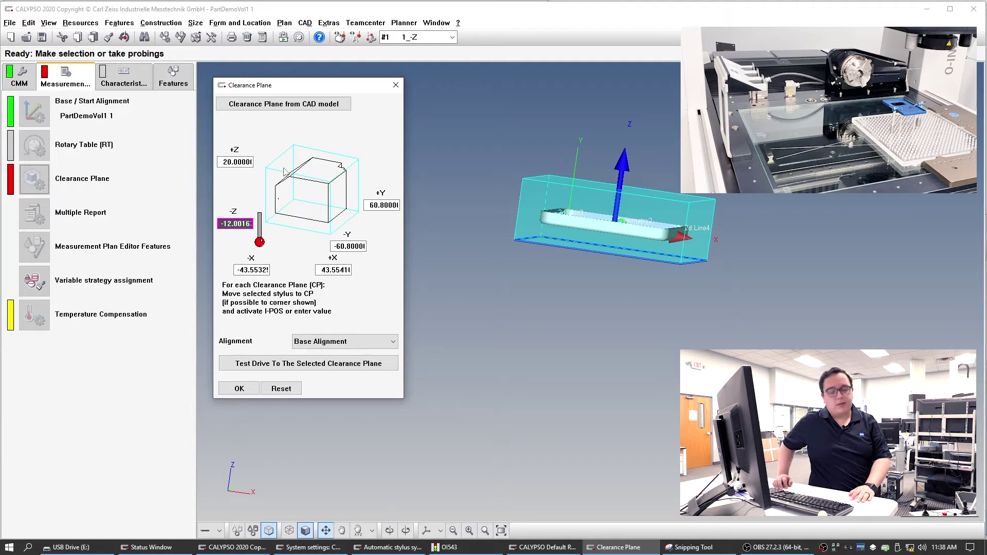
left_click(240, 270)
type("-50")
key("Tab")
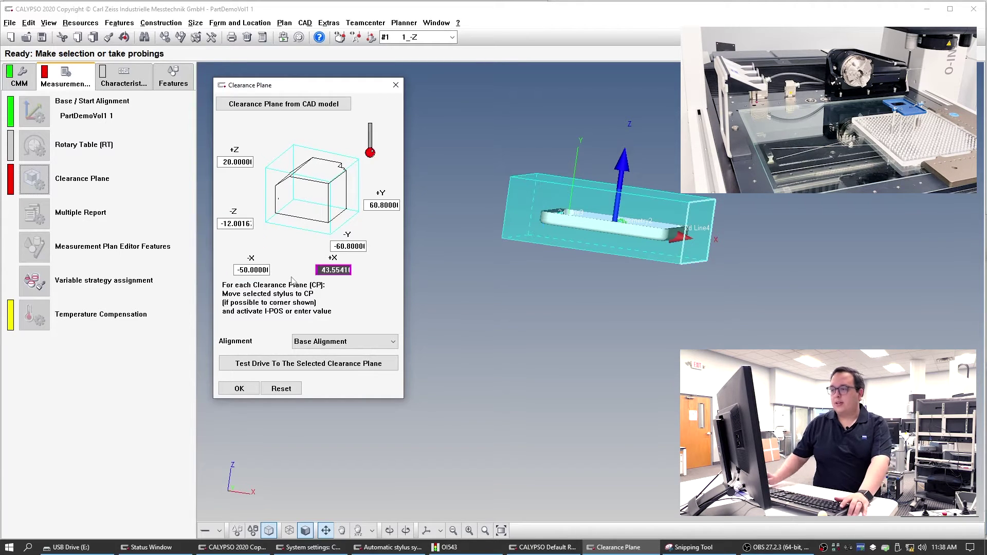
type("50")
key("Tab")
left_click_drag(622, 353, 624, 411)
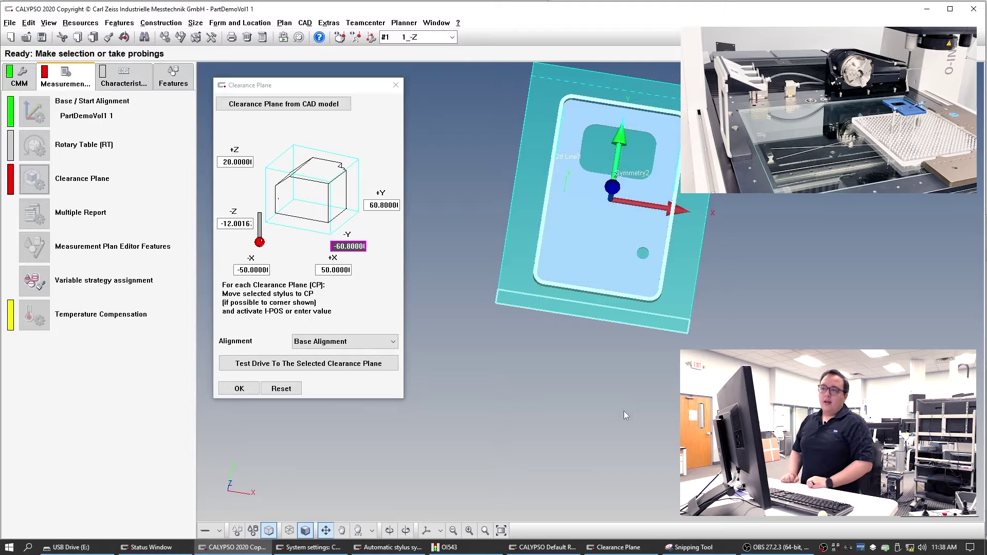
left_click(230, 391)
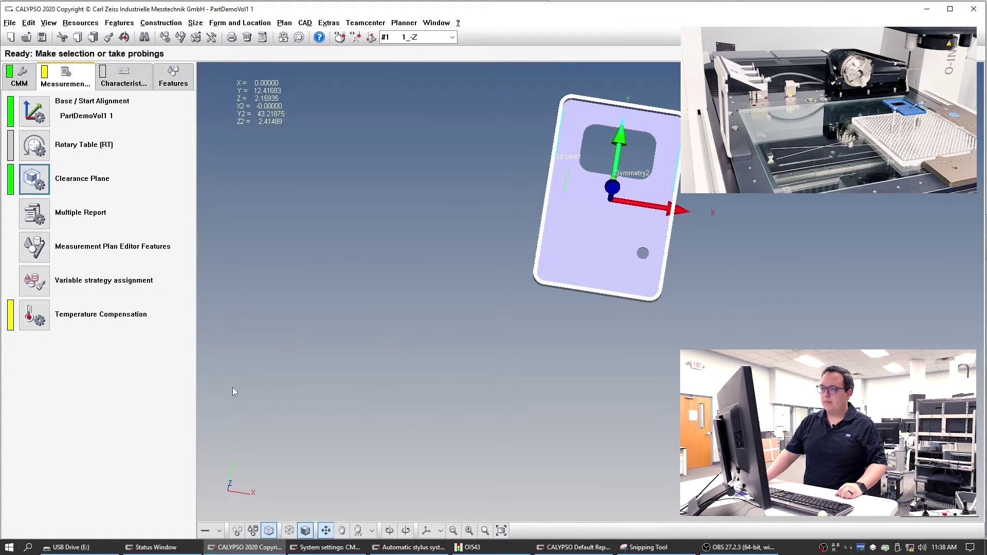
Step: Bring up the Start Measurement dialog from the Features list
left_click(168, 91)
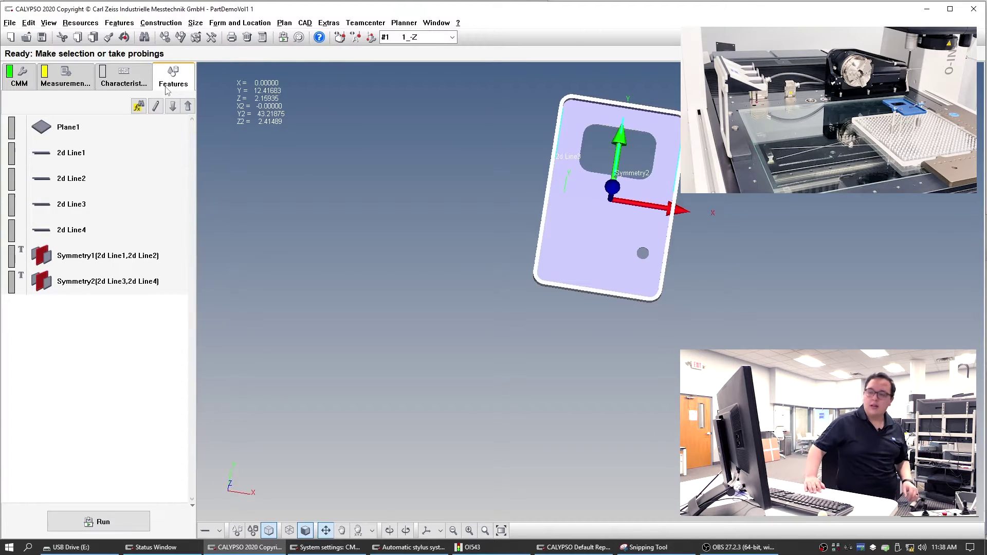
left_click(103, 523)
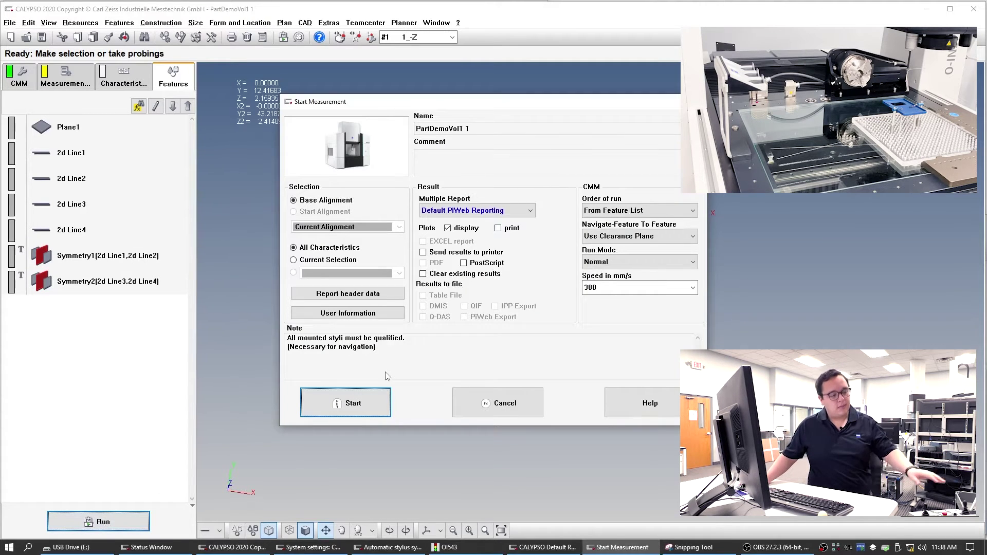
Step: Start the measurement run at 80 mm/s using manual alignment
left_click(693, 288)
left_click(625, 336)
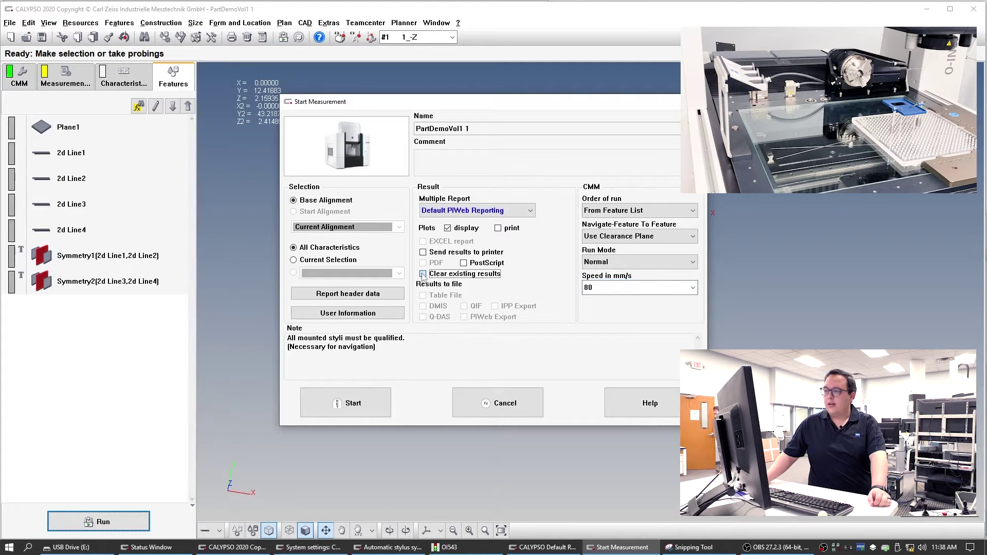
left_click(399, 226)
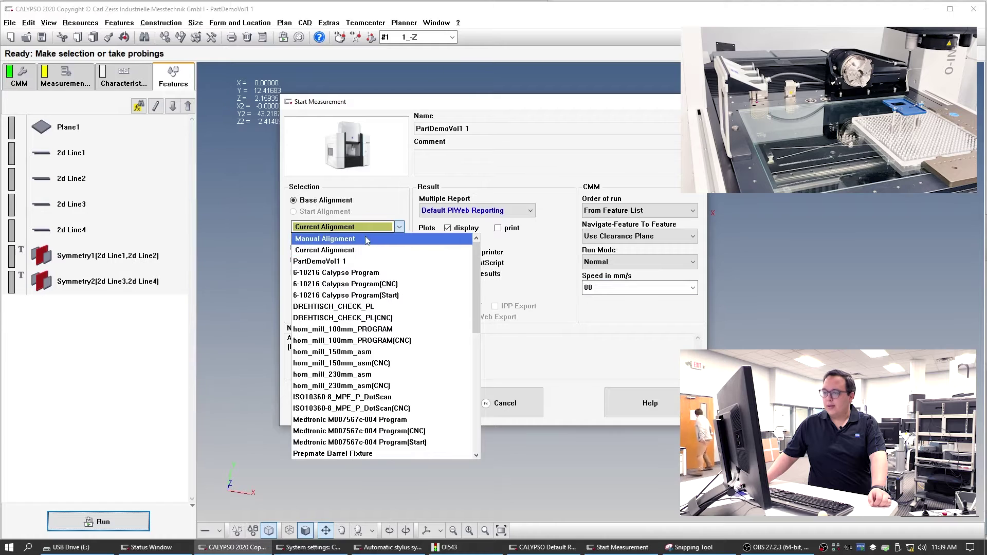
left_click(368, 239)
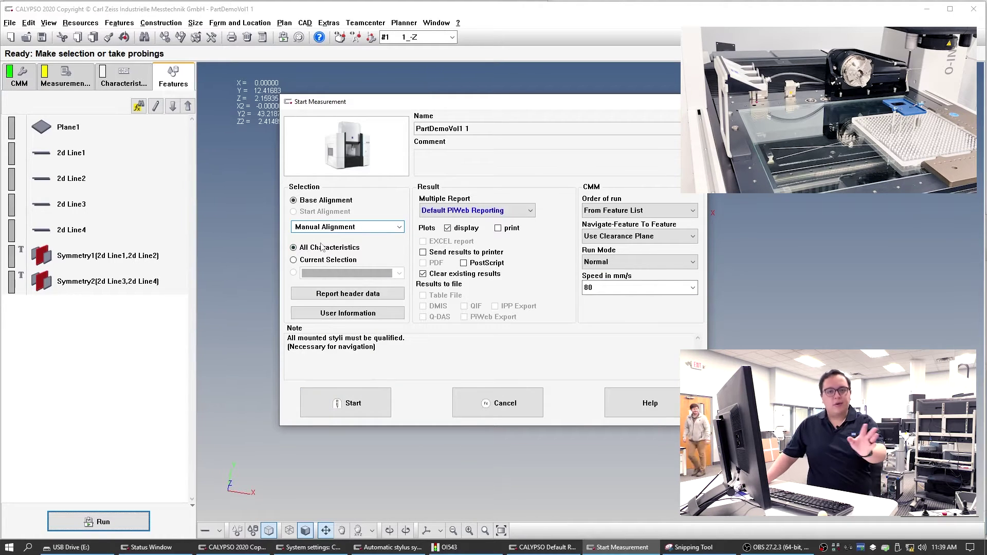
left_click(330, 399)
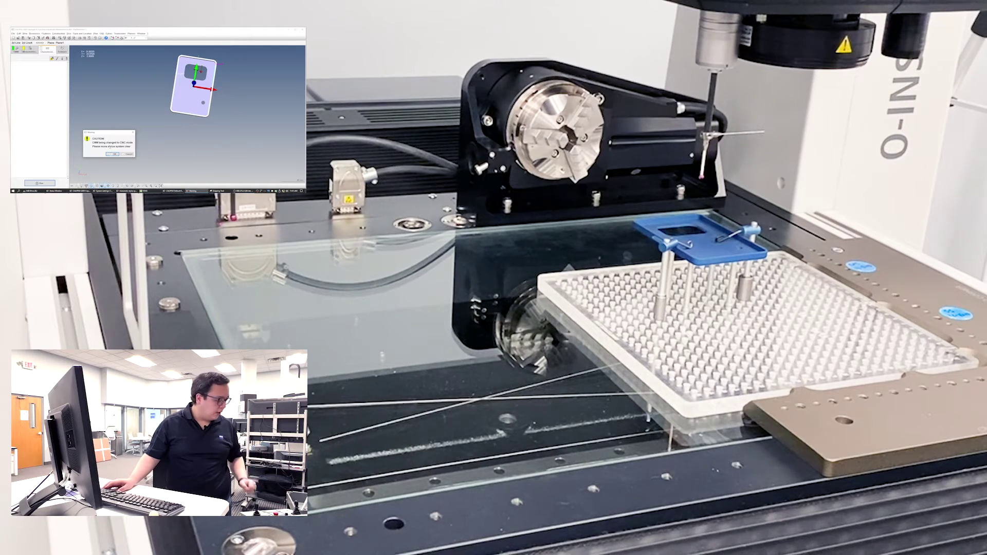
Step: Acknowledge the CNC-mode warning so the automatic run continues
key("Return")
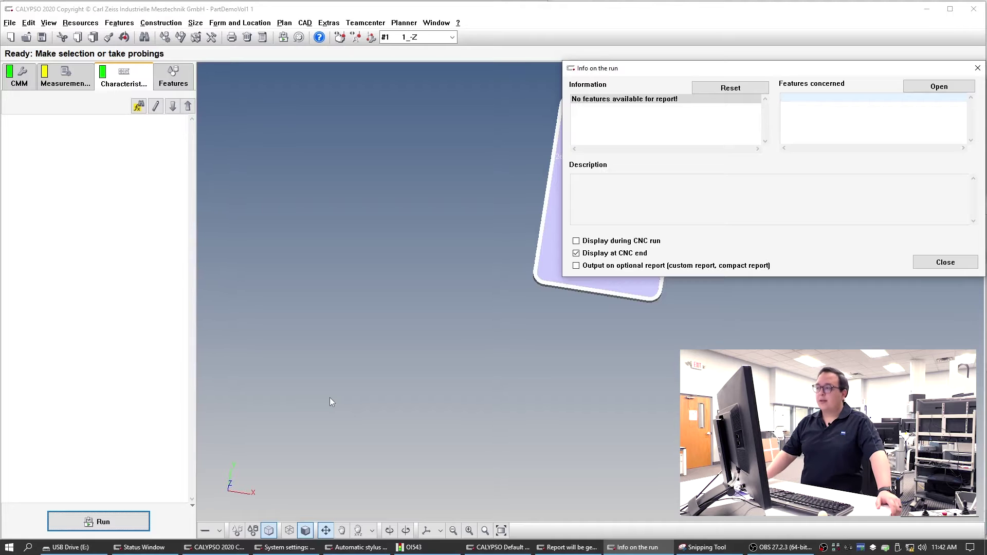
Step: Clear the run information and inspect Plane1's measured actual points on the model
left_click(737, 92)
left_click(176, 80)
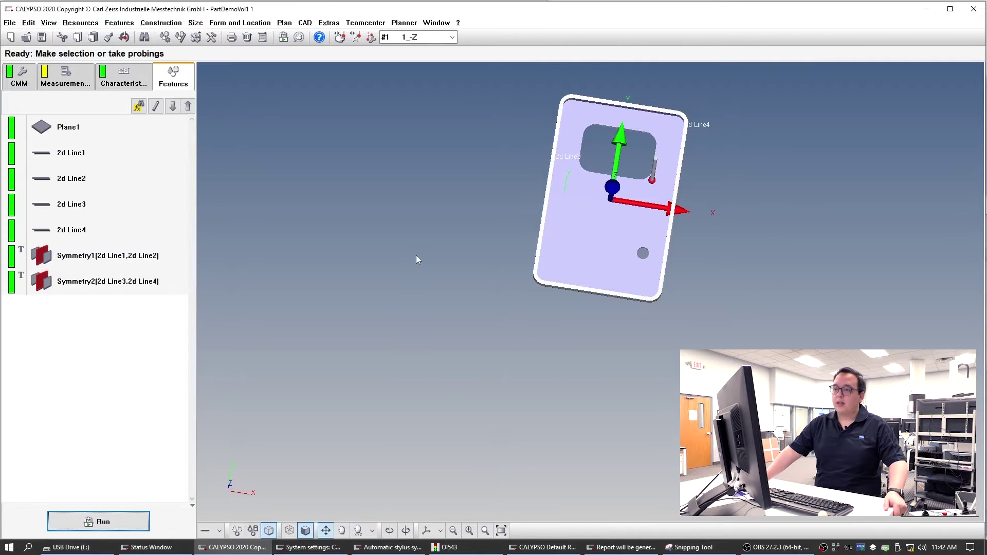
left_click(144, 128)
double_click(110, 134)
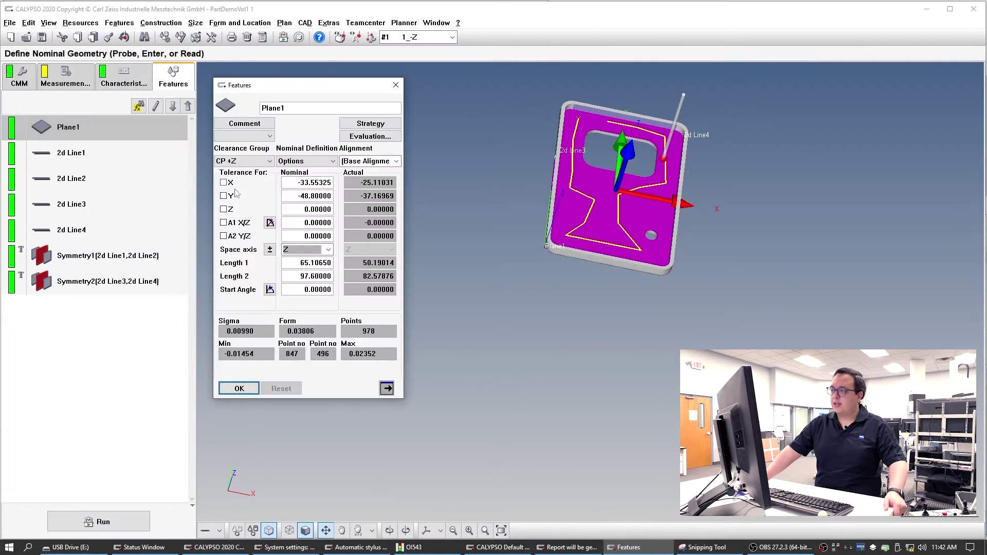
right_click(470, 282)
left_click(491, 299)
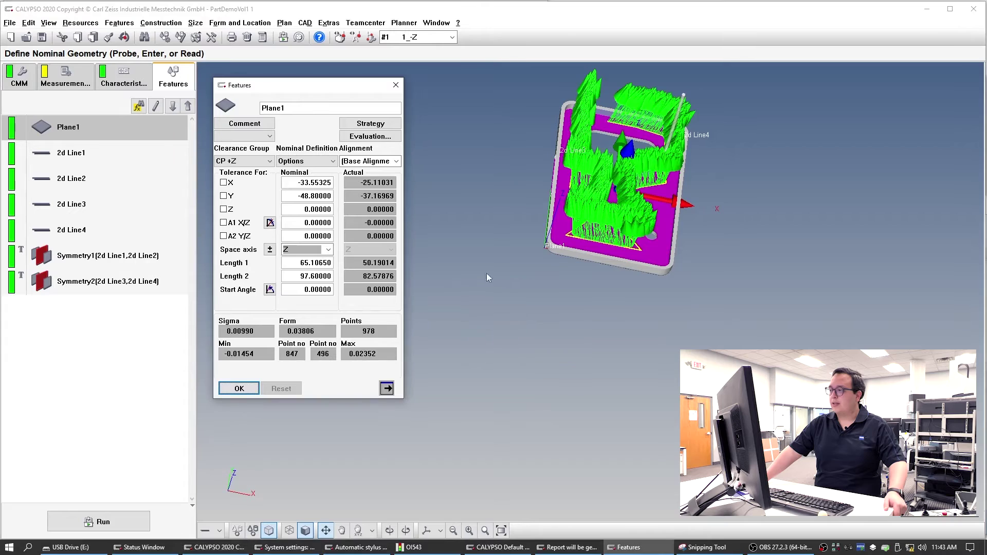
left_click_drag(486, 274, 461, 229)
scroll(462, 229, "up", 5)
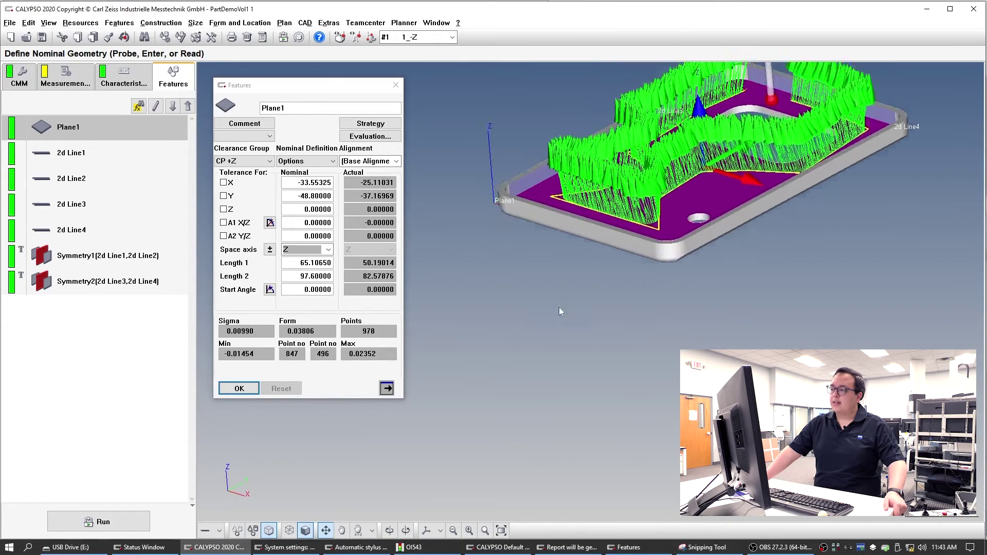
scroll(560, 297, "up", 2)
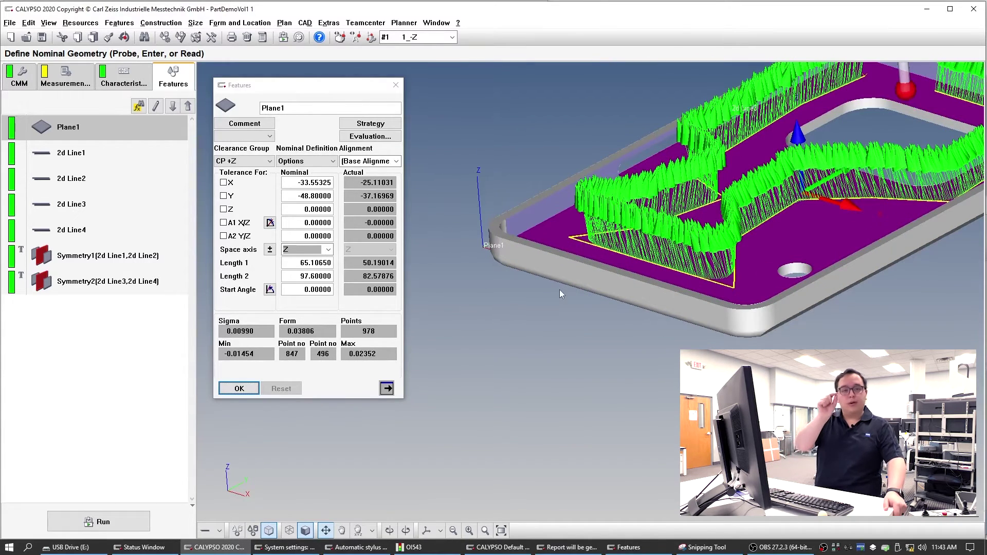
left_click_drag(668, 283, 713, 323)
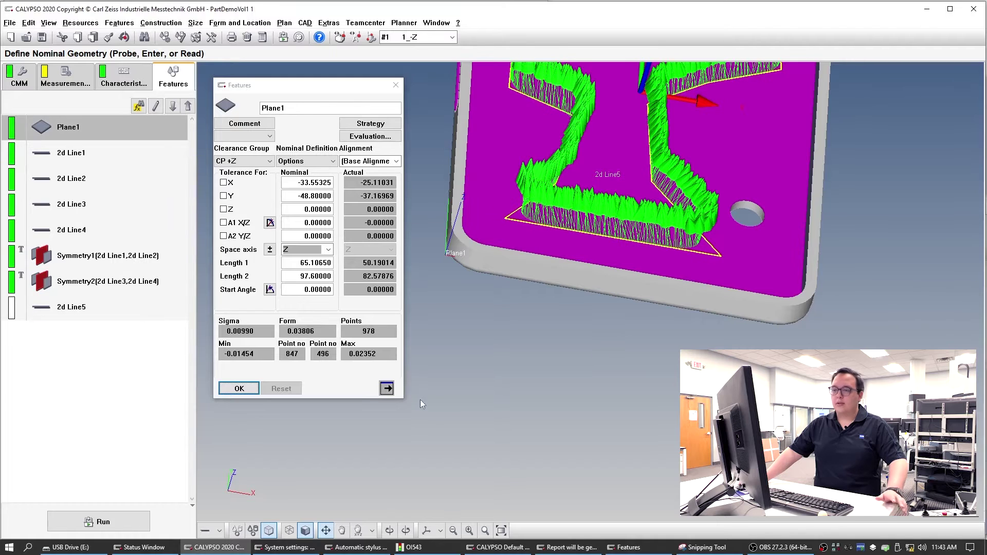
left_click(251, 389)
Step: Delete the stray 2d Line5 feature
left_click(87, 307)
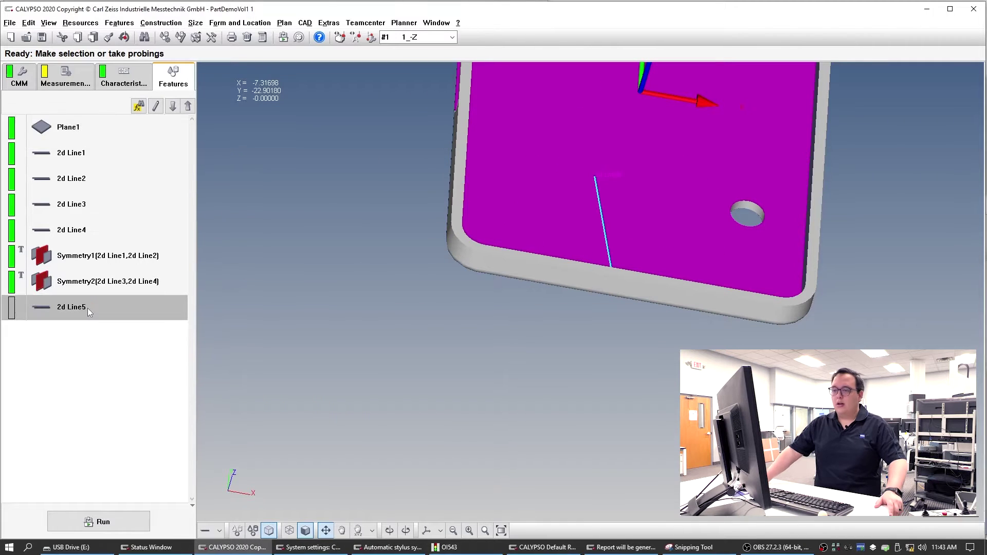
key("Delete")
key("Return")
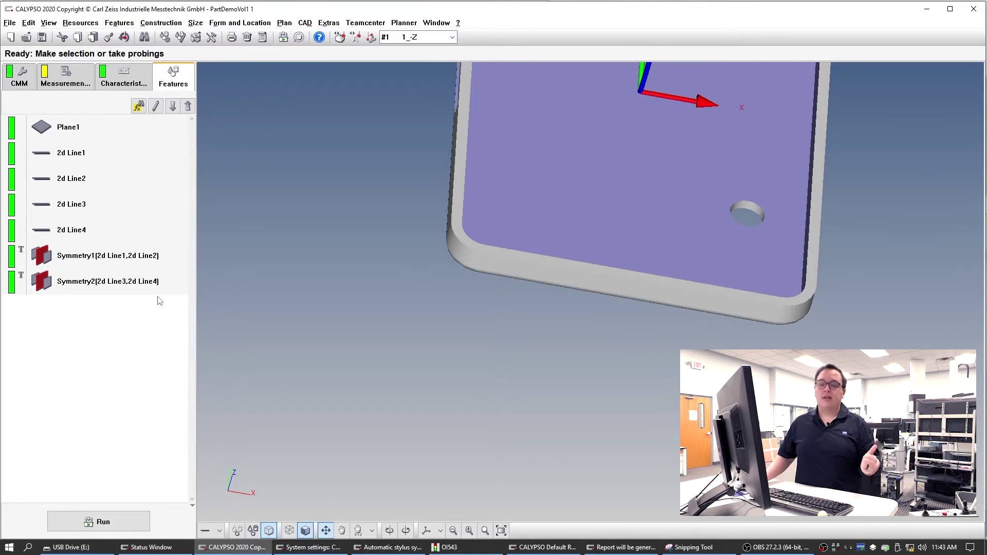
type("f")
type("fla")
Step: Create Flatness1 on Plane1 with a 0.1 tolerance and return to the feature list
key("Return")
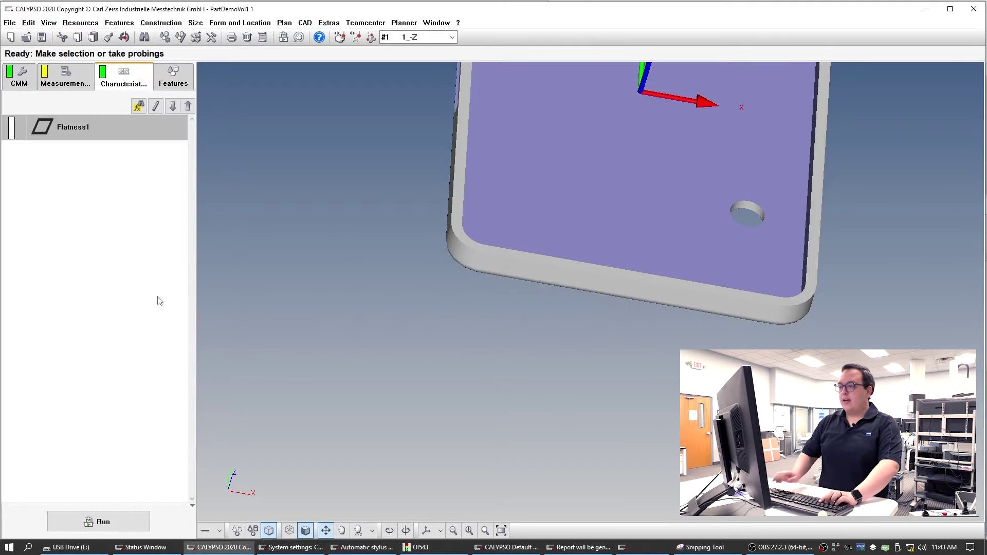
double_click(94, 128)
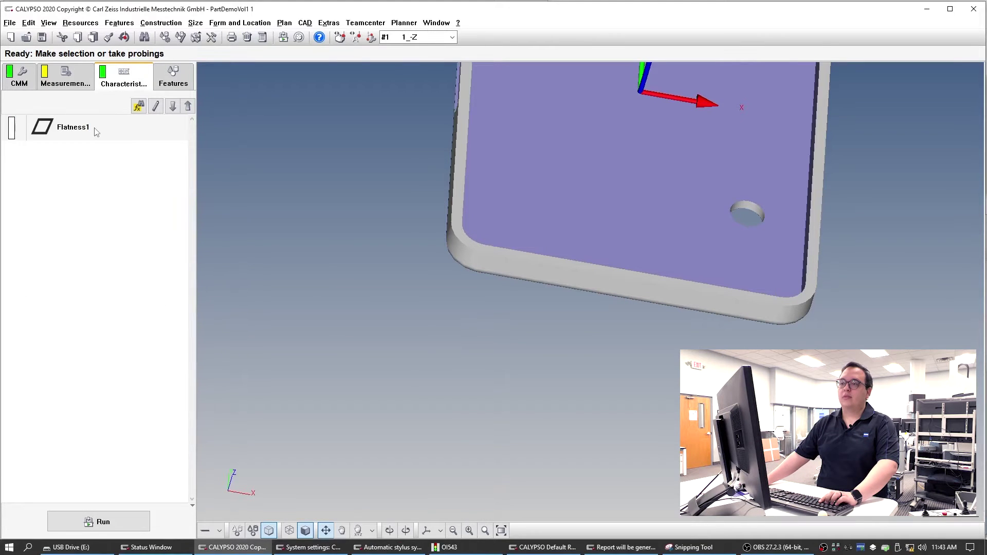
double_click(253, 219)
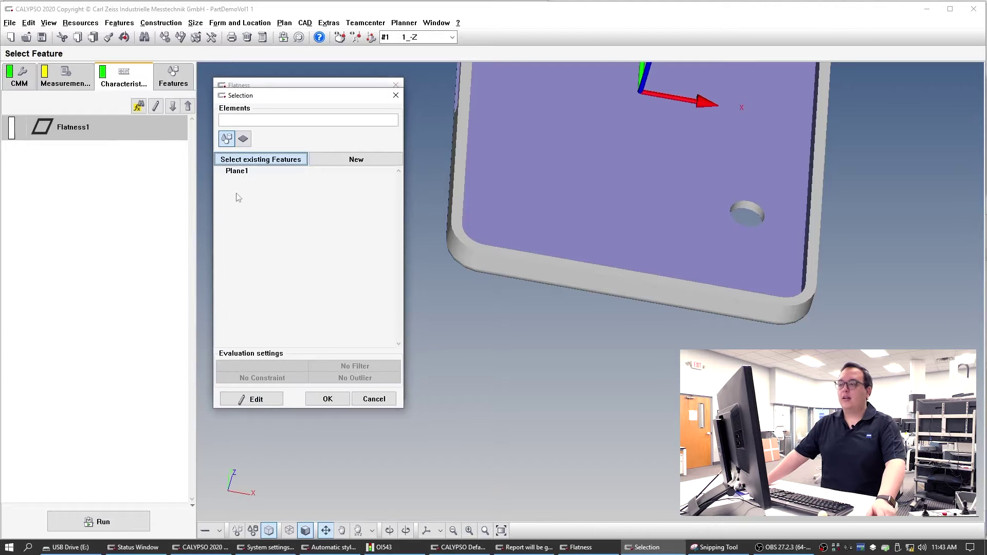
double_click(240, 172)
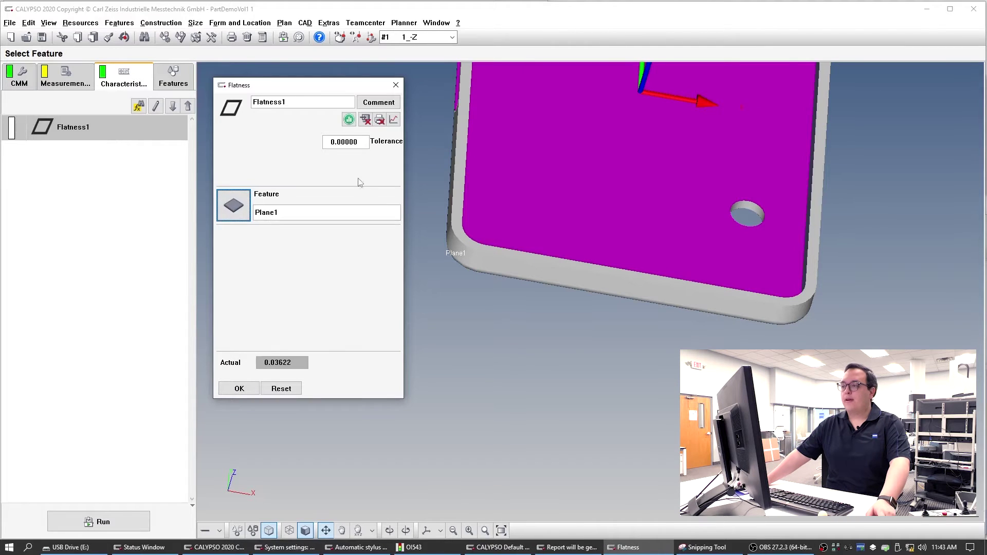
left_click(335, 142)
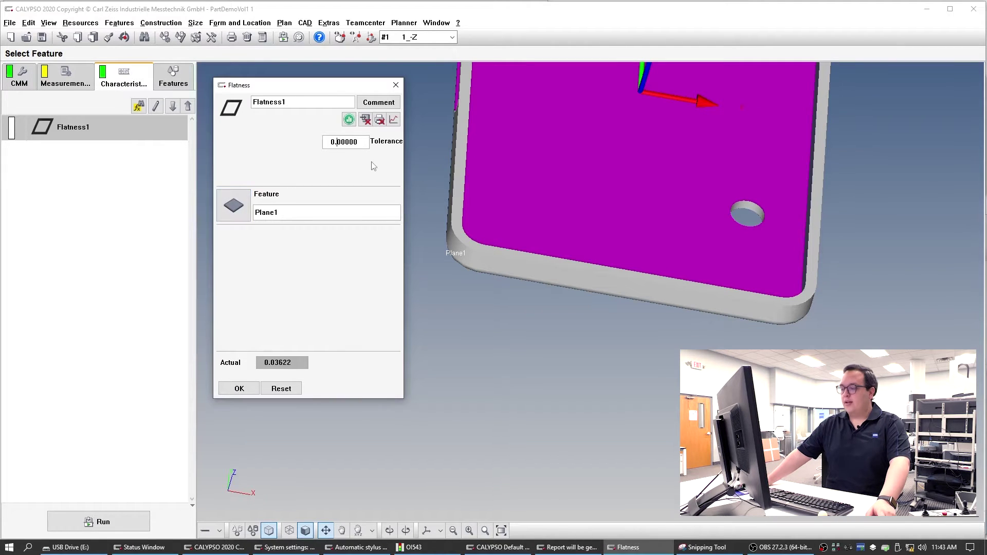
type("1")
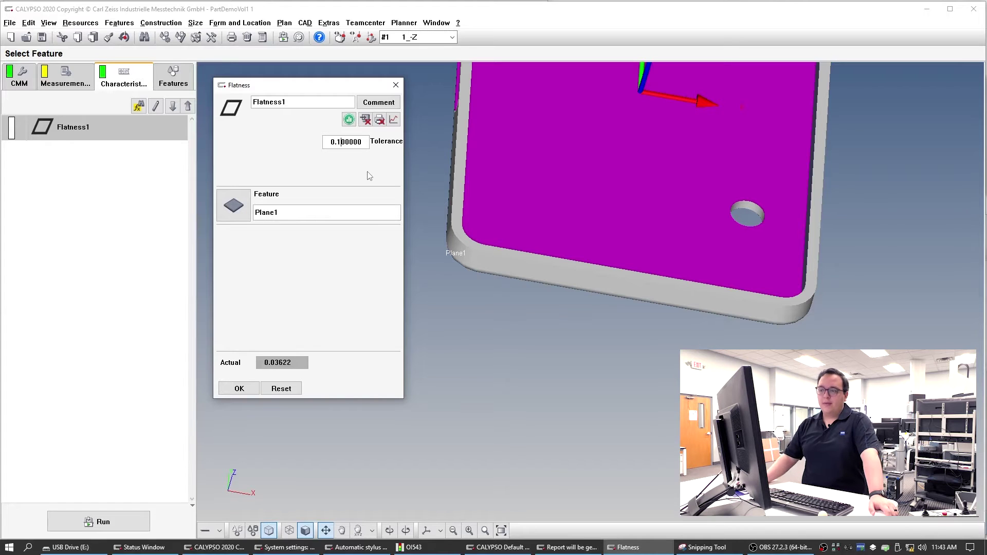
left_click(245, 390)
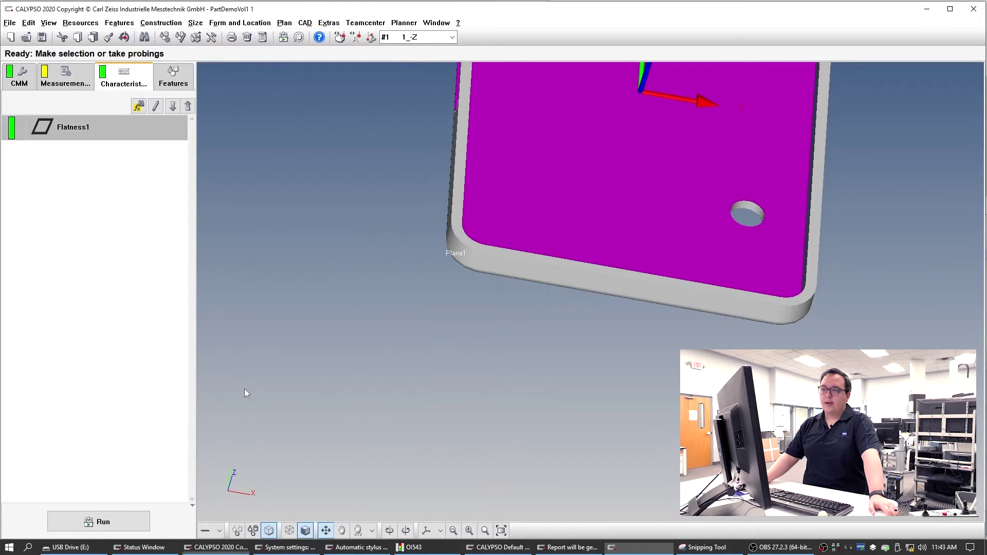
left_click(173, 77)
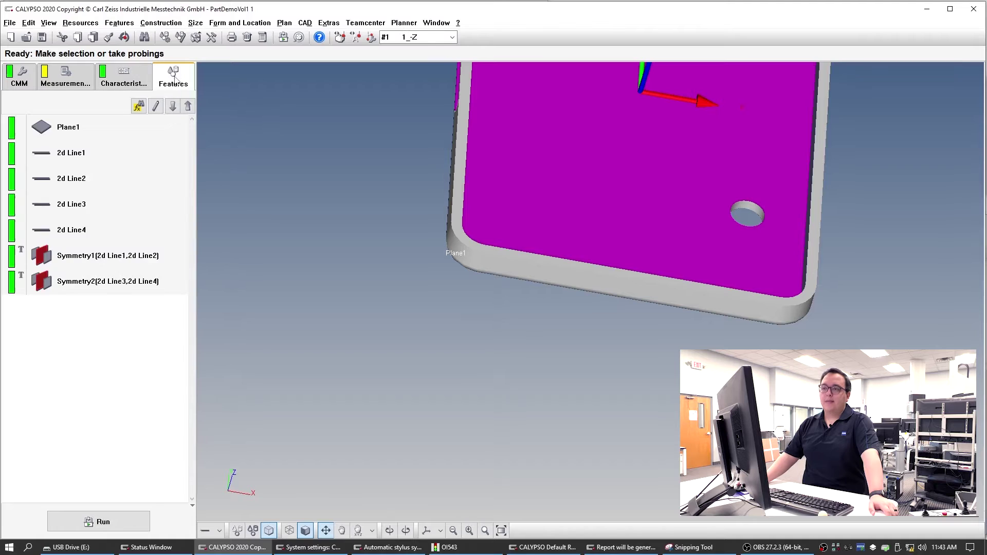
Step: Evaluate Plane1 with a 2.5 mm spline low-pass filter and outlier elimination enabled
double_click(106, 126)
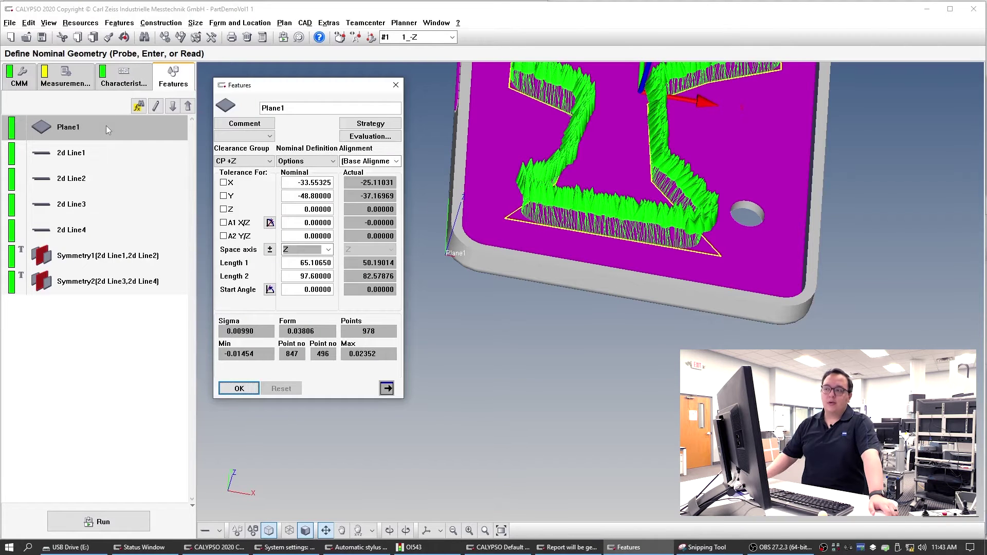
left_click(347, 140)
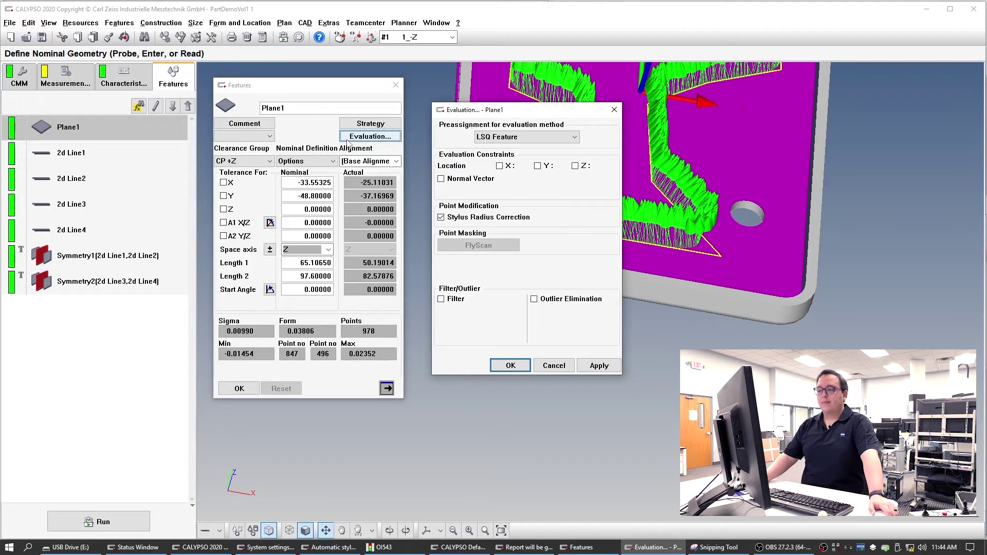
left_click(450, 303)
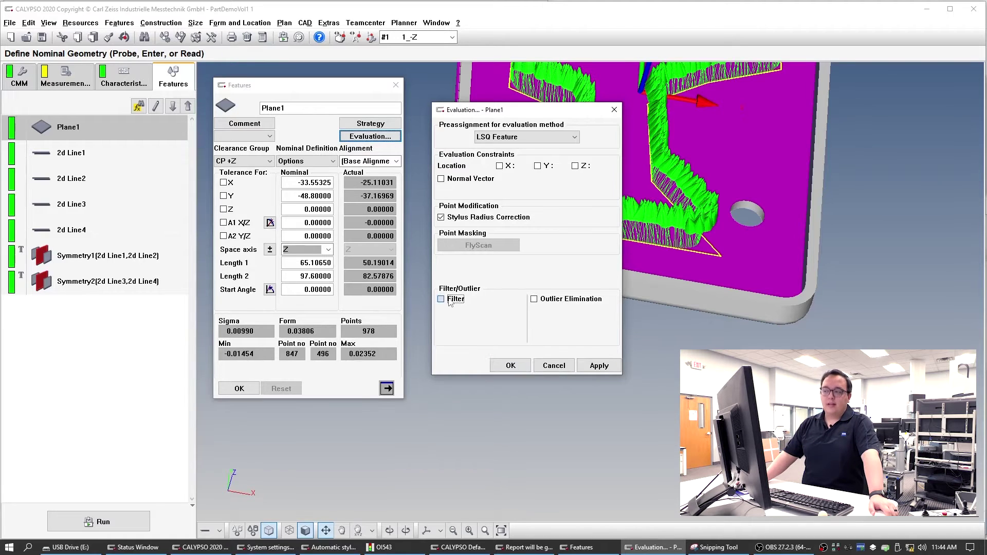
left_click(534, 299)
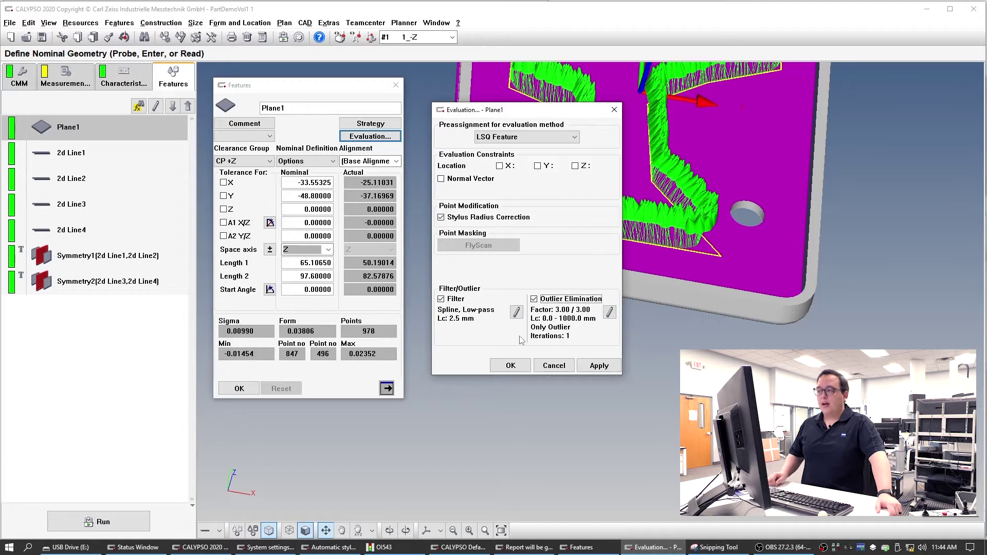
left_click(511, 366)
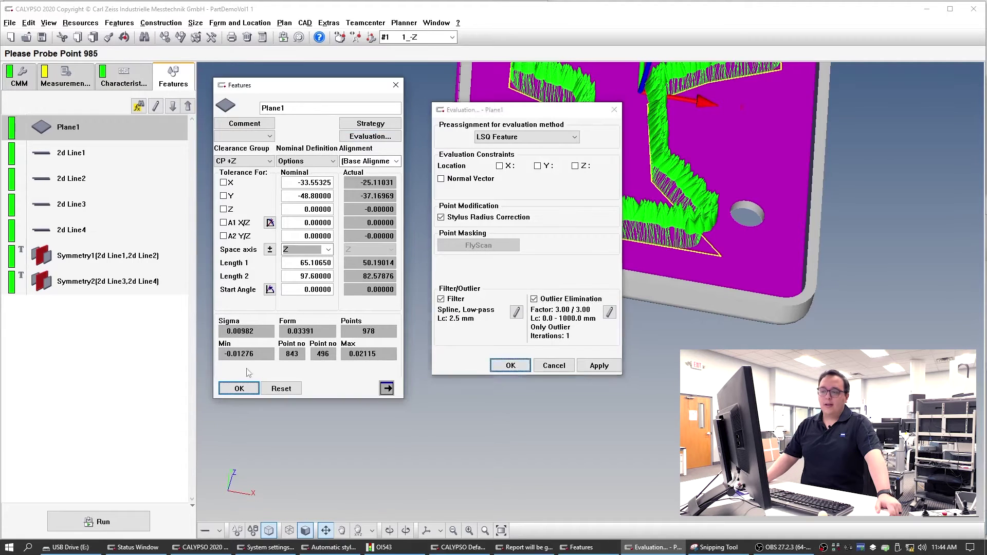
left_click(239, 389)
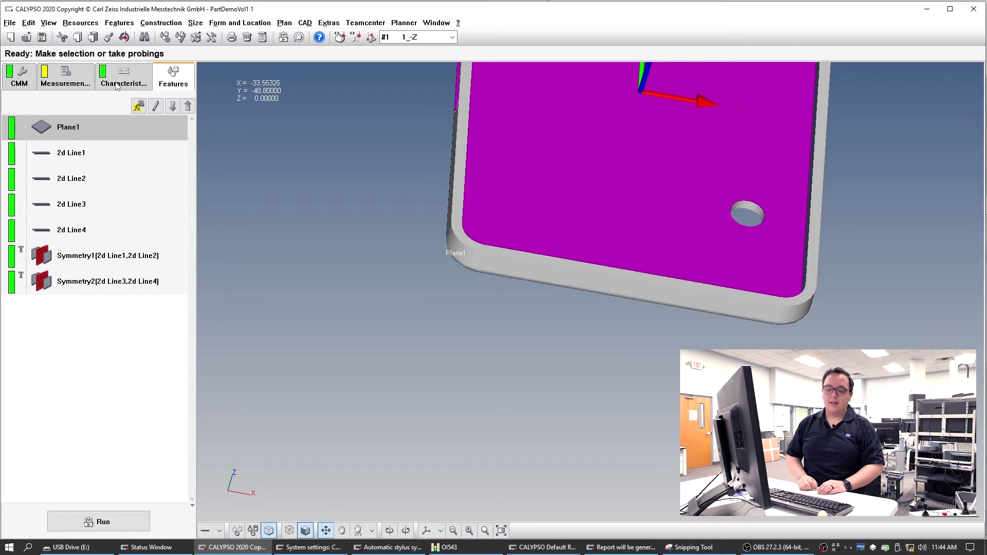
Step: Add a Caliper distance characteristic, C Distance1, via the function name search
key("ctrl+f")
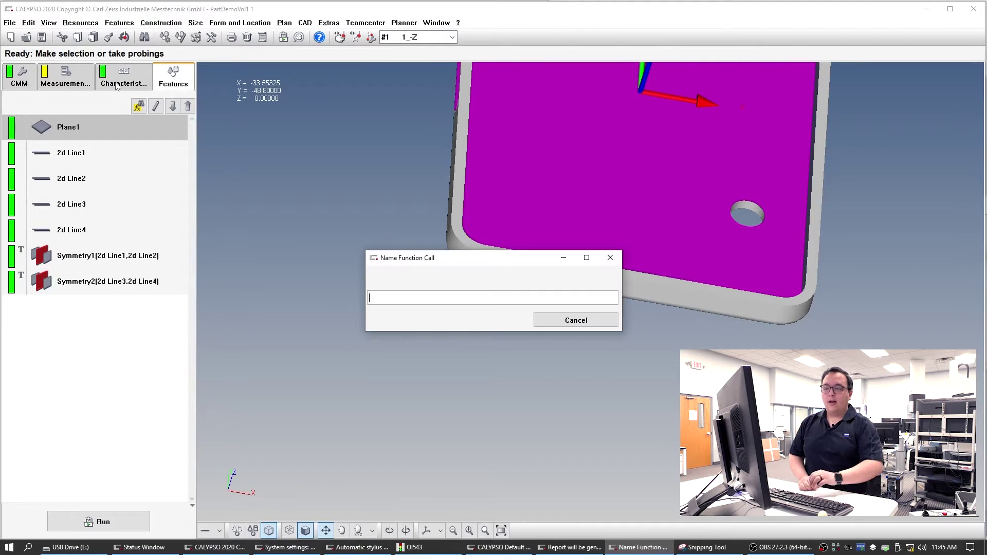
type("cal")
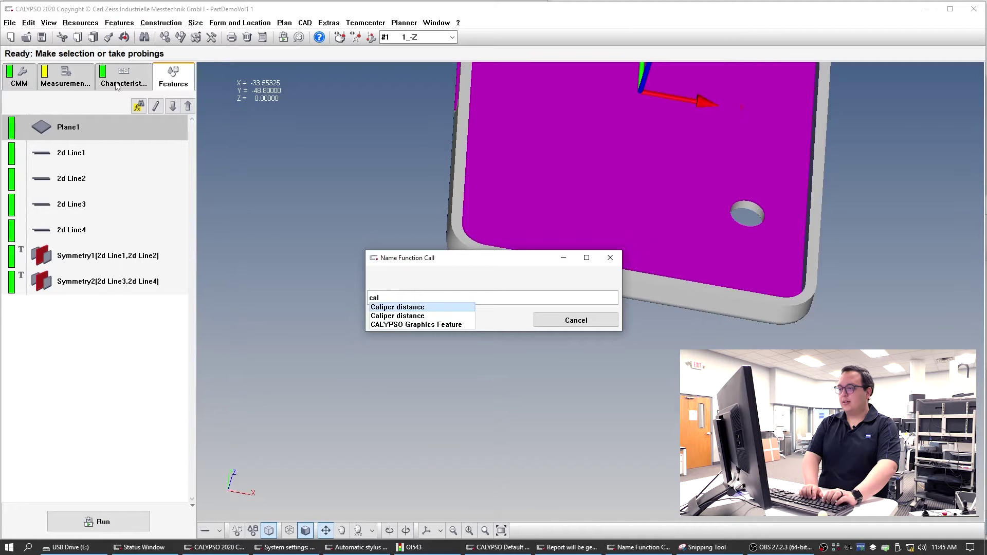
key("Return")
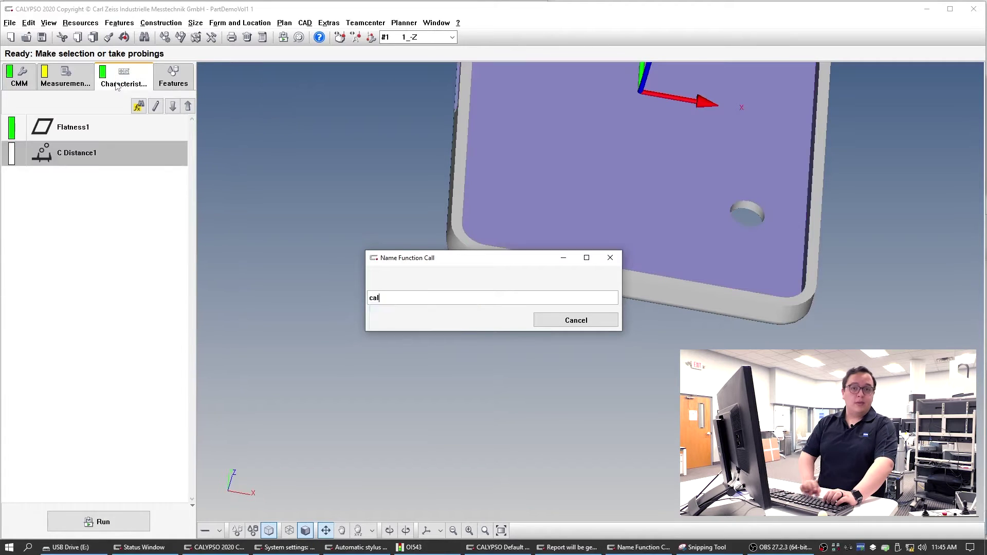
double_click(102, 155)
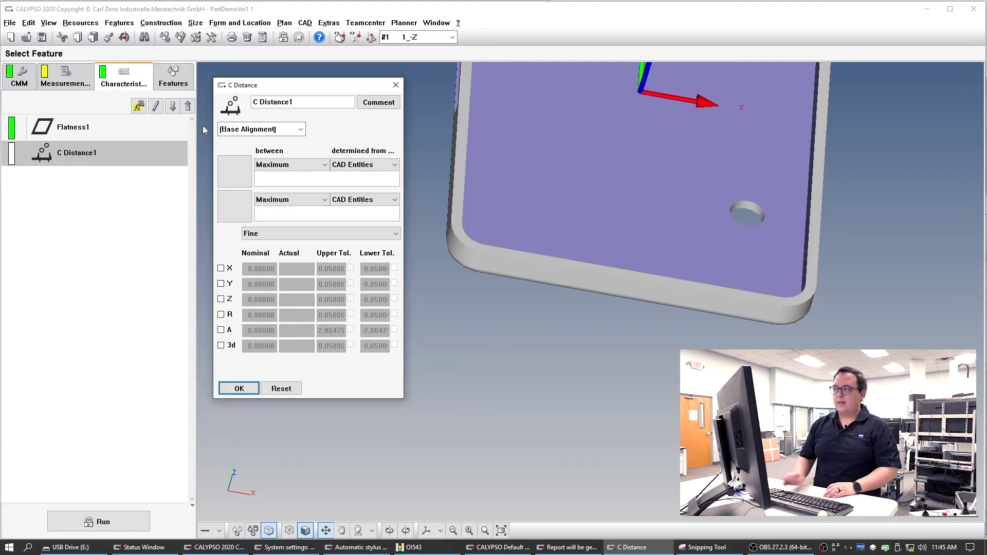
Step: Measure C Distance1 between 2d Line1 and 2d Line2 in Y, 97.6 ±0.15
left_click(257, 195)
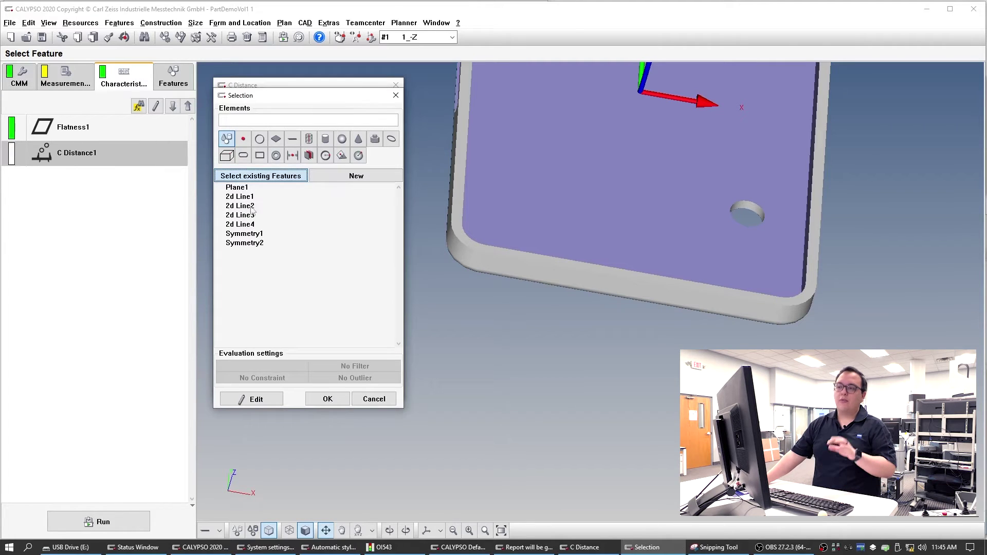
double_click(255, 197)
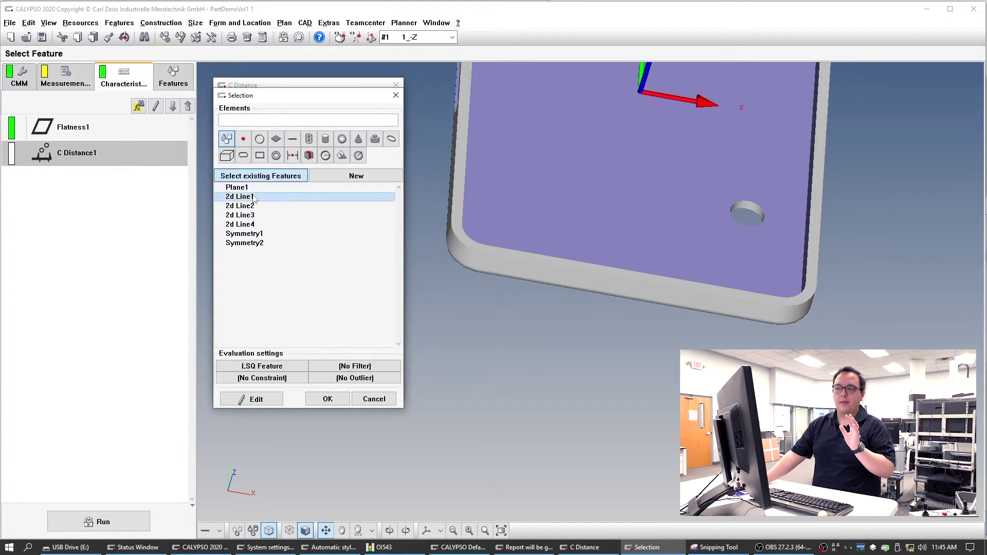
left_click(230, 220)
double_click(244, 207)
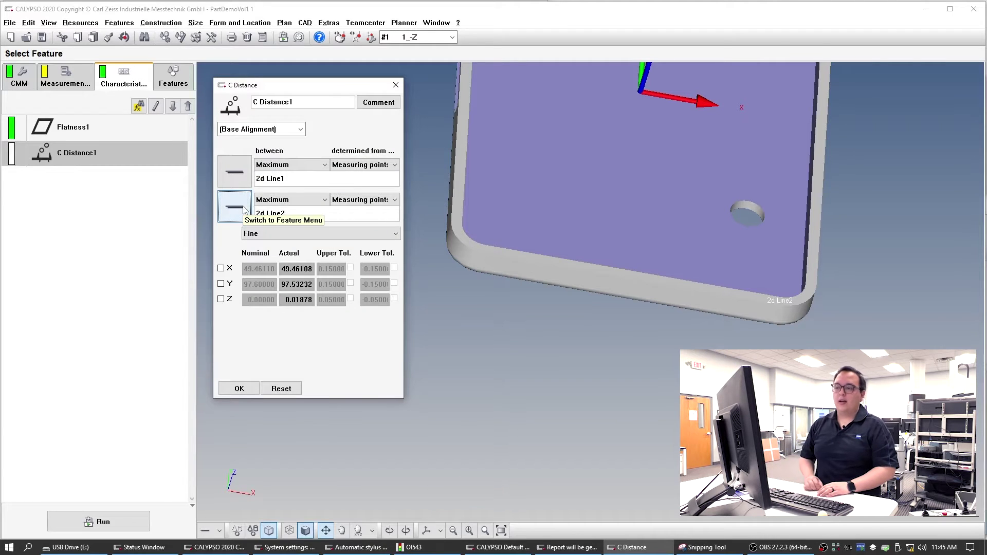
left_click(221, 285)
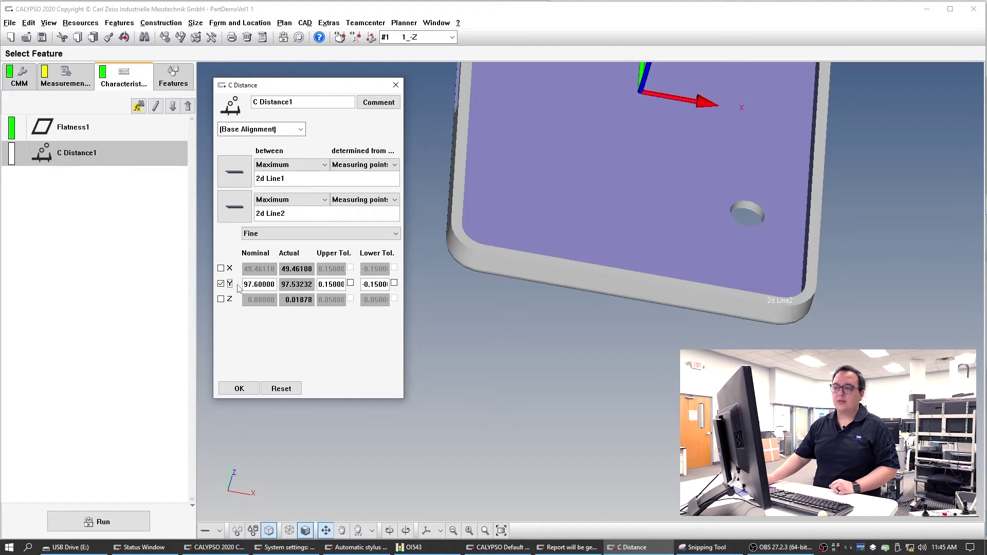
left_click(239, 389)
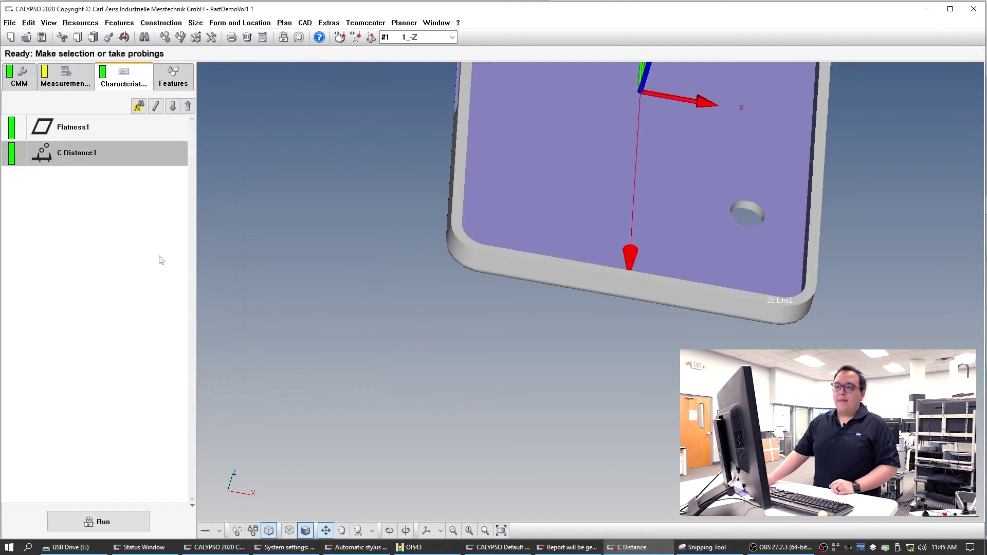
key("ctrl+f")
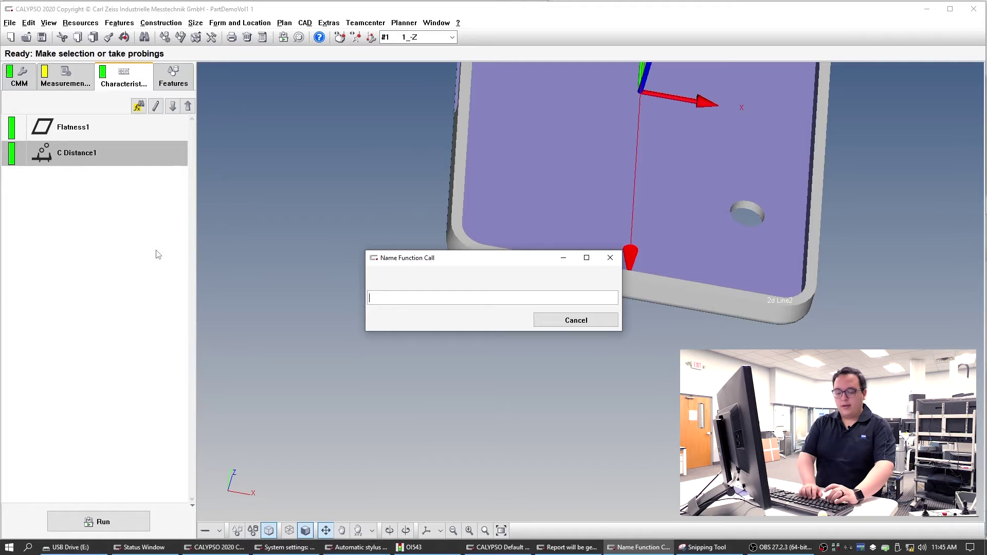
Step: Add a second Caliper distance characteristic, C Distance2
type("cal")
type("y")
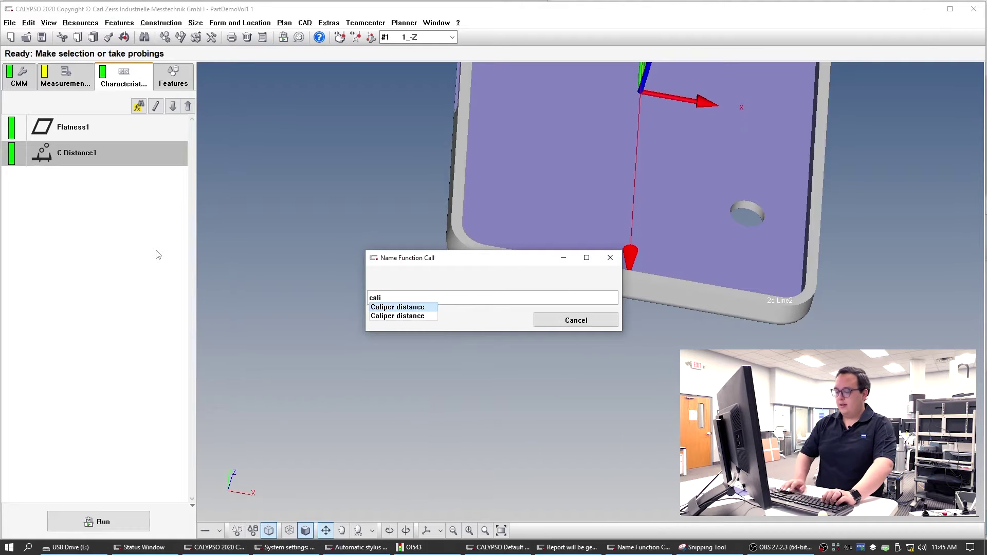
key("Return")
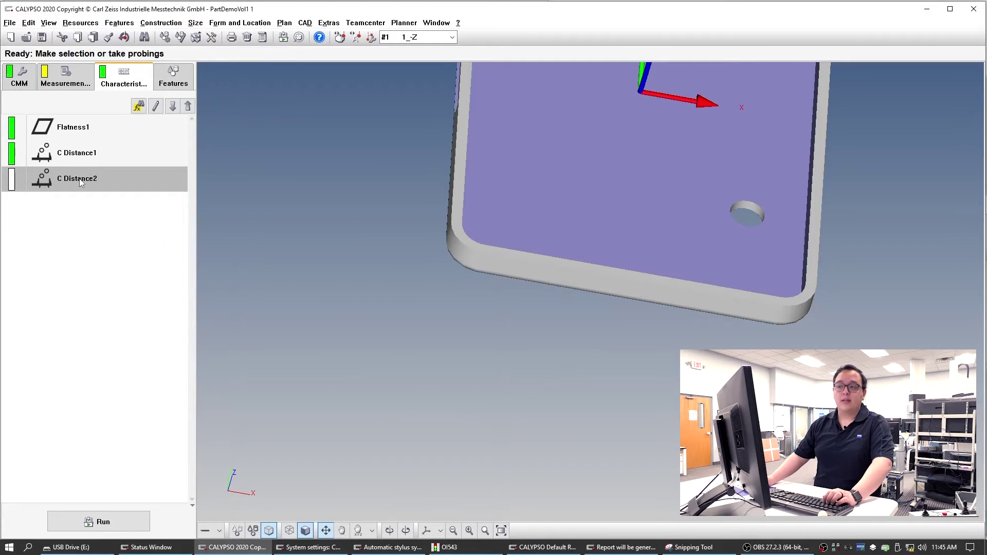
double_click(79, 183)
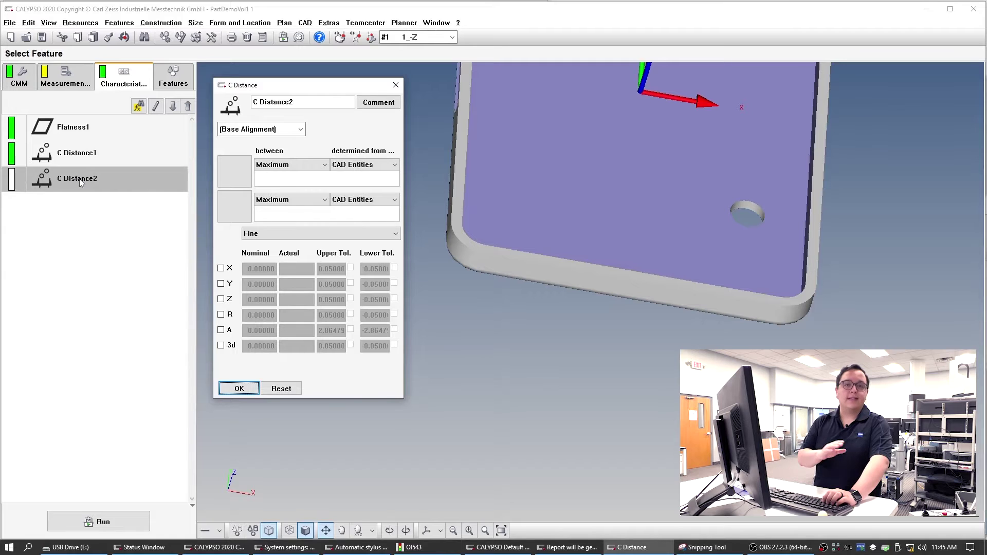
Step: Measure C Distance2 between 2d Line3 and 2d Line4 in X, nominal 63.1 ±0.15
left_click(235, 173)
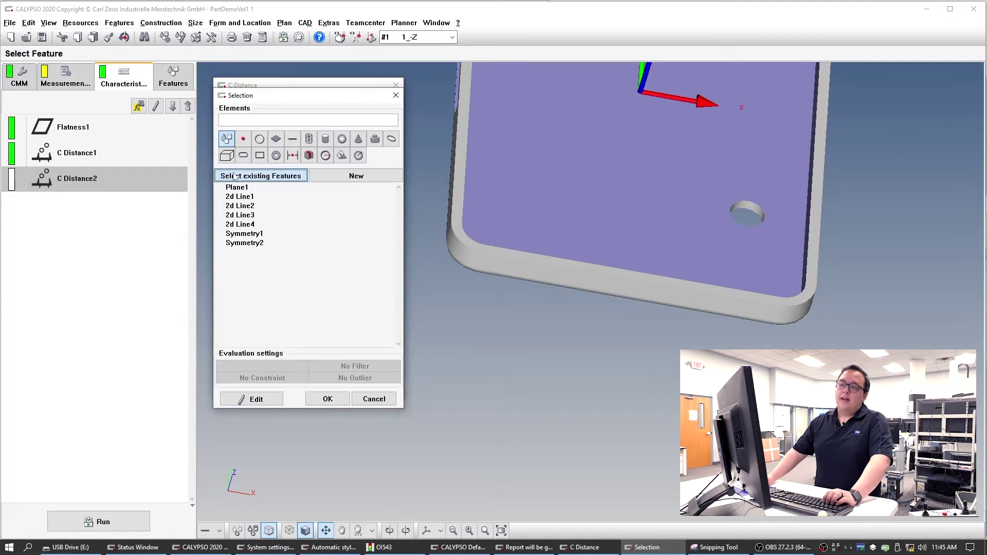
double_click(246, 216)
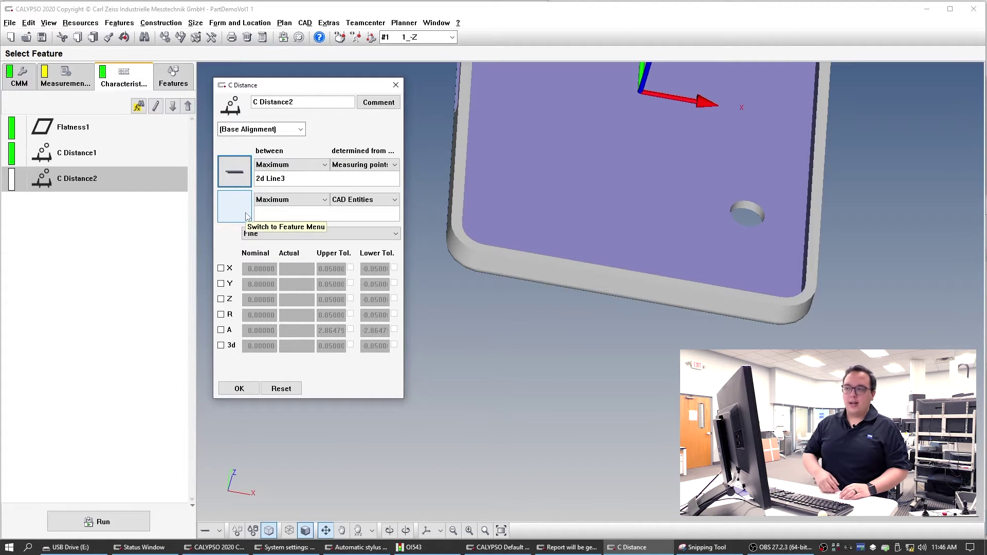
left_click(245, 216)
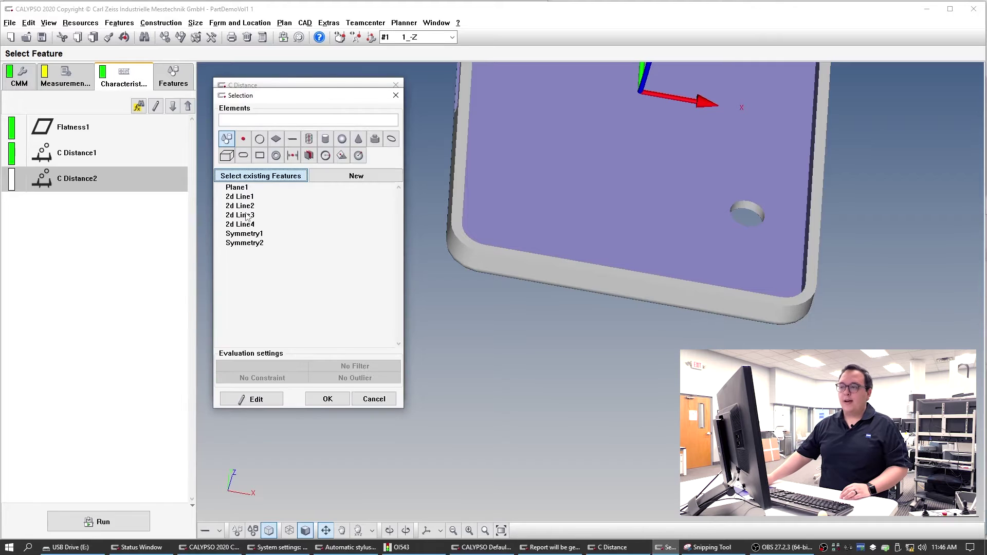
double_click(252, 225)
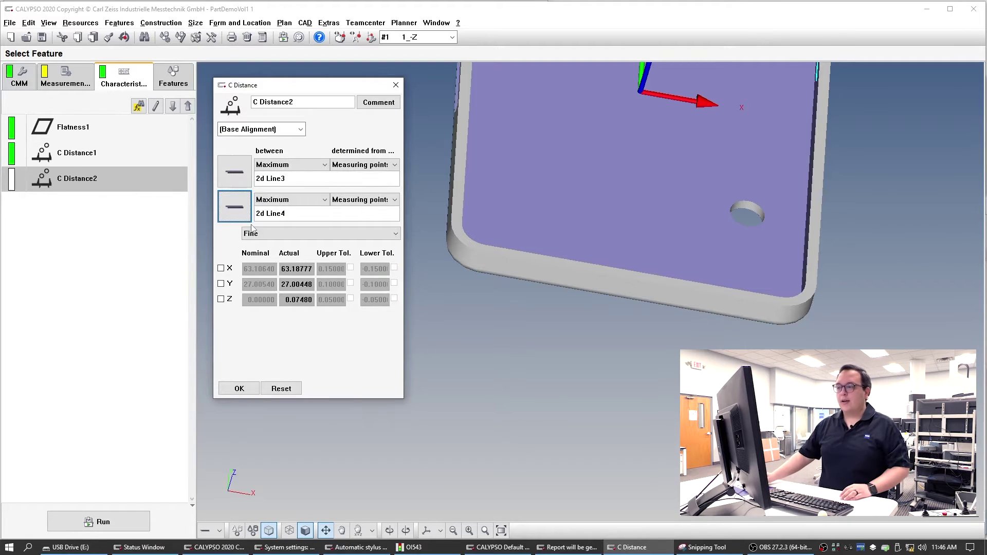
left_click(222, 269)
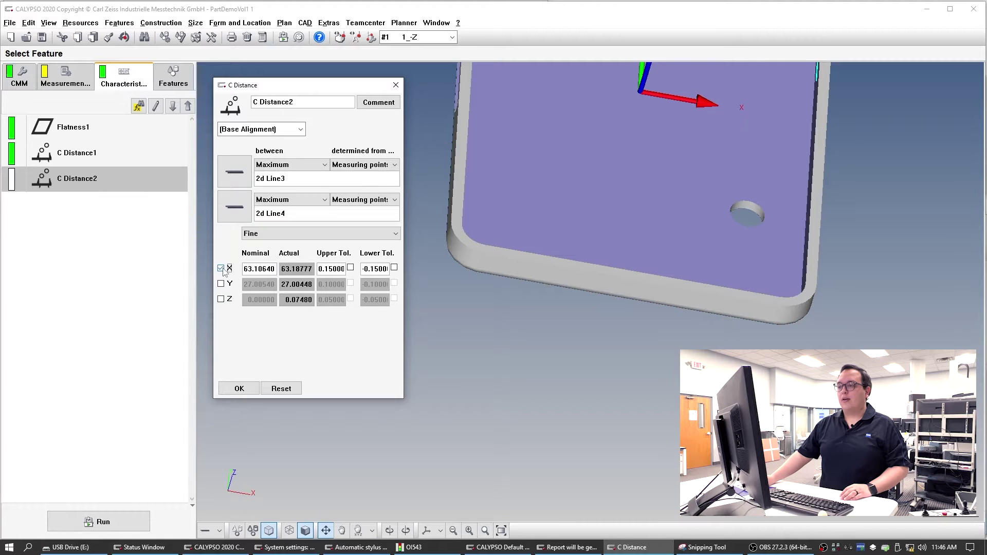
left_click_drag(258, 269, 274, 269)
key("BackSpace")
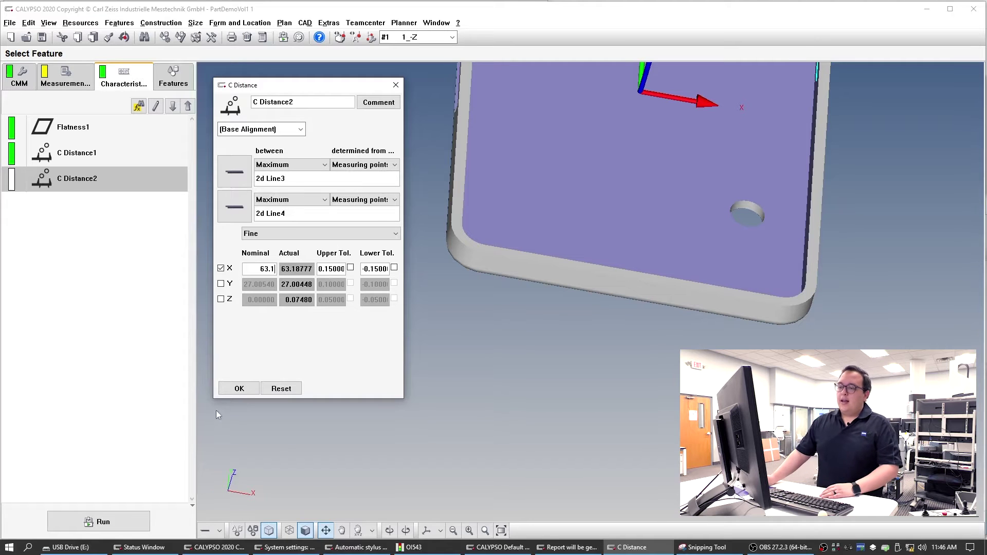
left_click(239, 389)
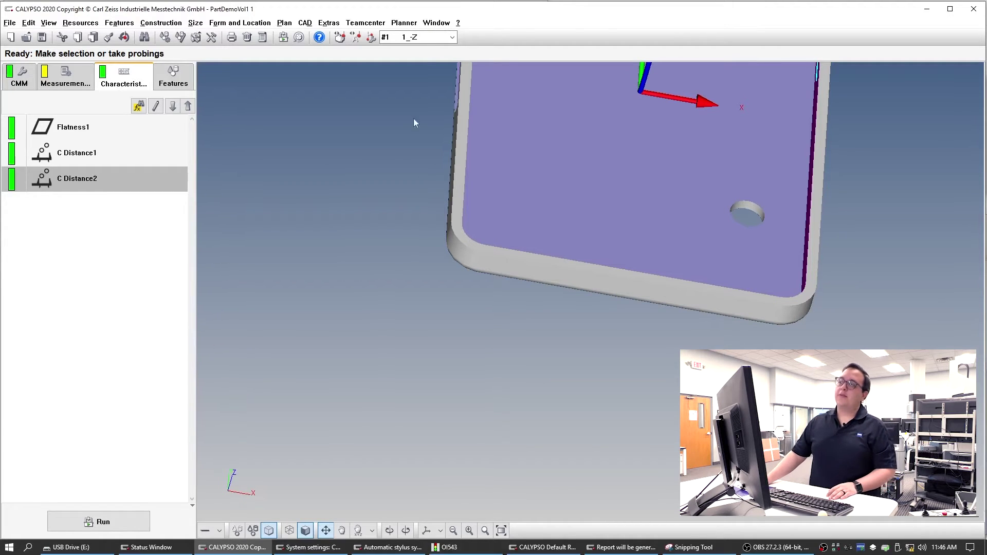
Step: Make 3_+X the active stylus and bring up feature definition options over the side slot
left_click(452, 37)
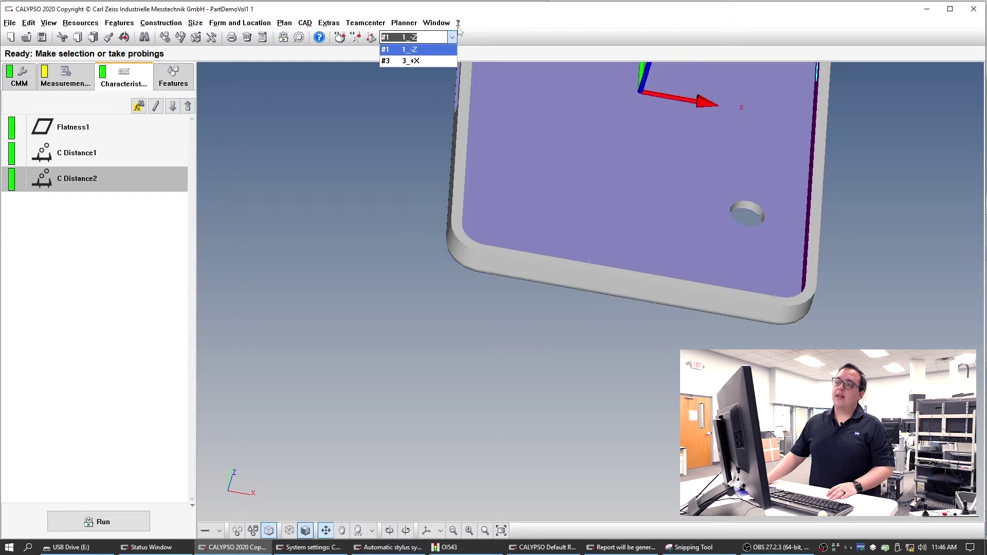
left_click(427, 61)
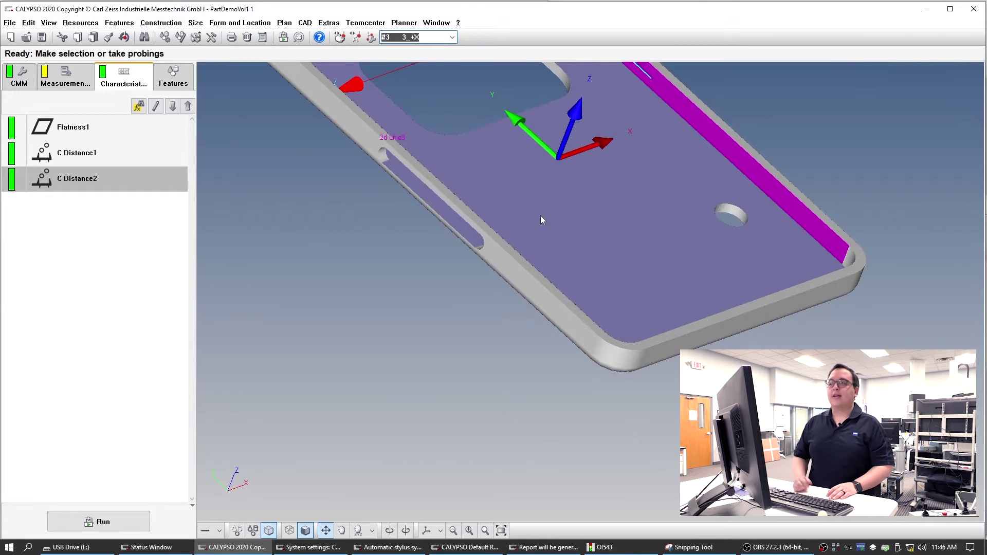
left_click_drag(287, 249, 348, 290)
scroll(307, 313, "up", 5)
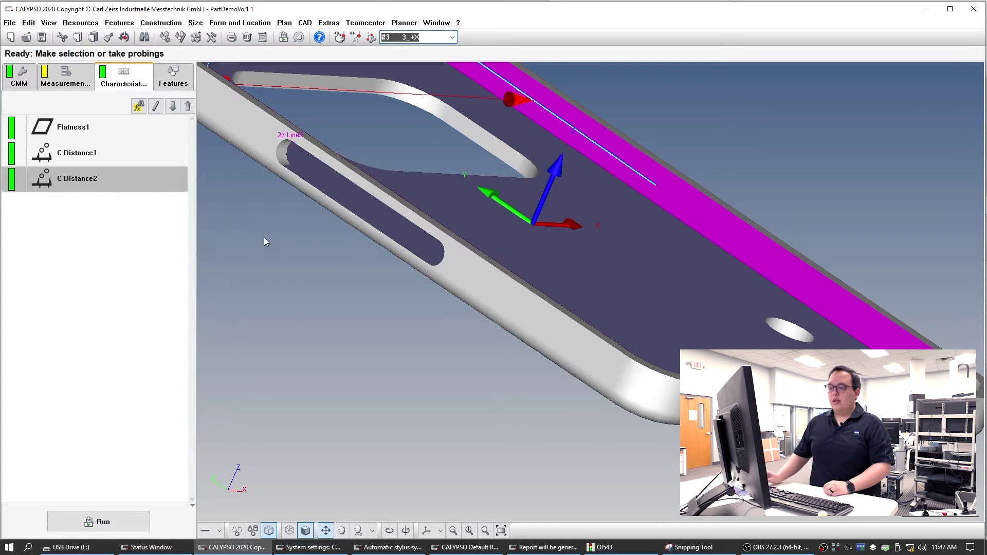
left_click(220, 531)
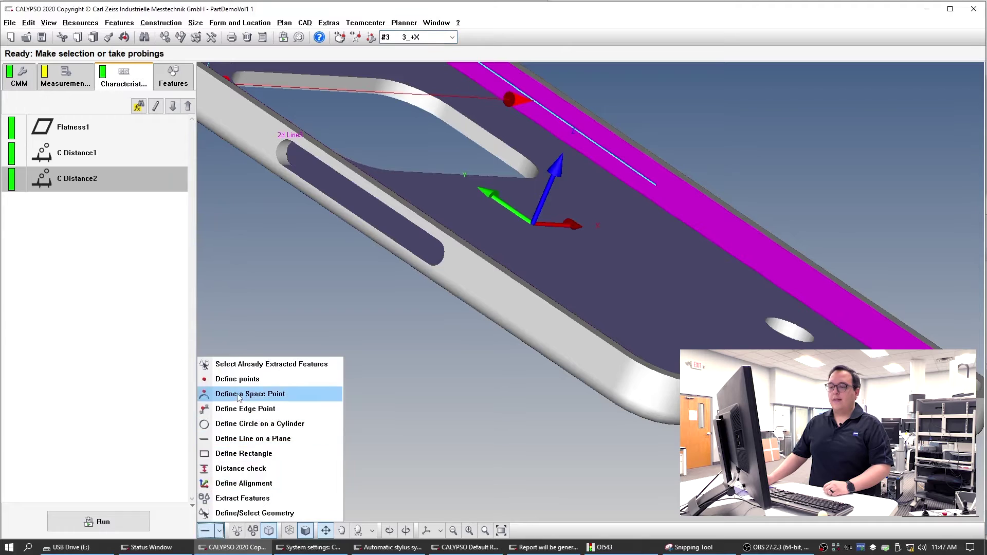